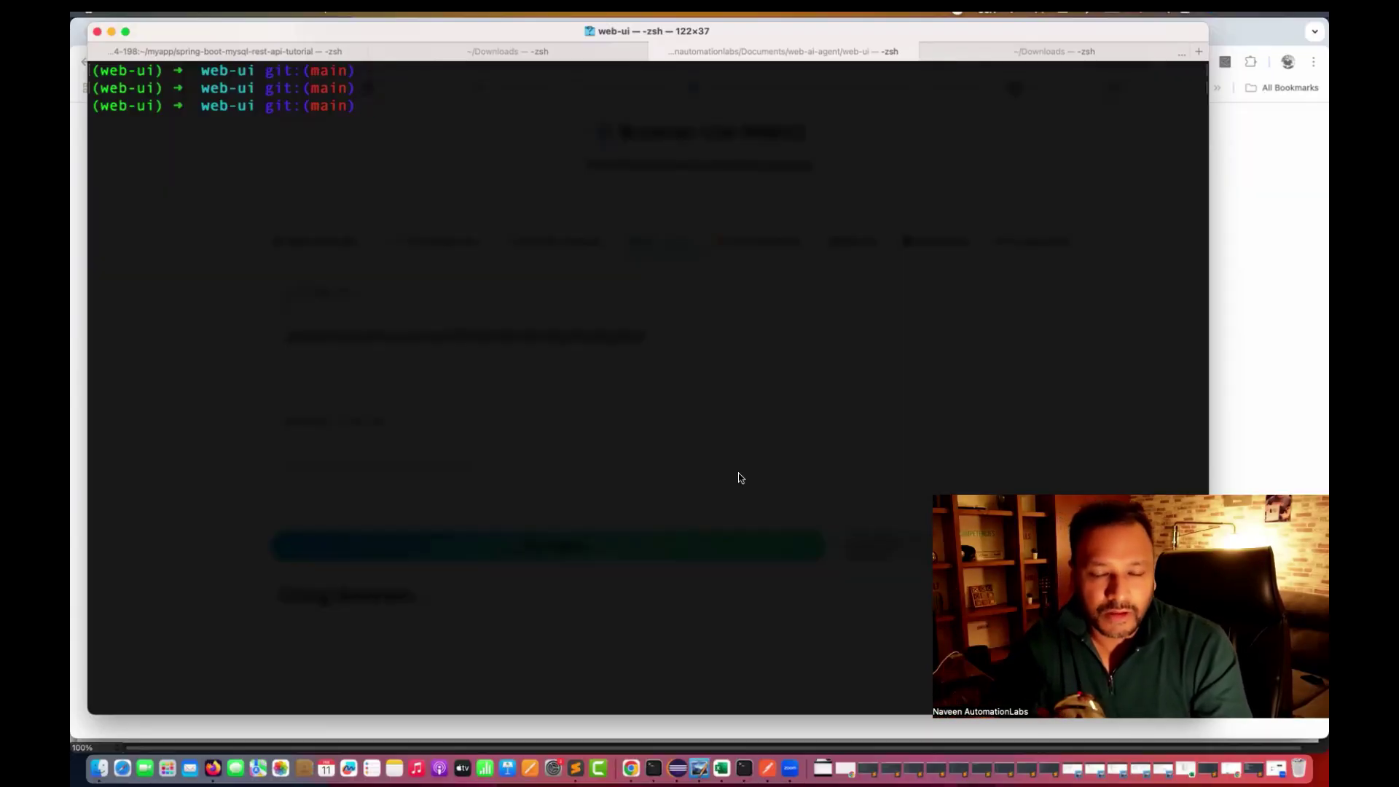
Step: Rerun python3 webui.py --ip 127.0.0.1 --port 7788 and reload the WebUI page
key("Up")
key("Up")
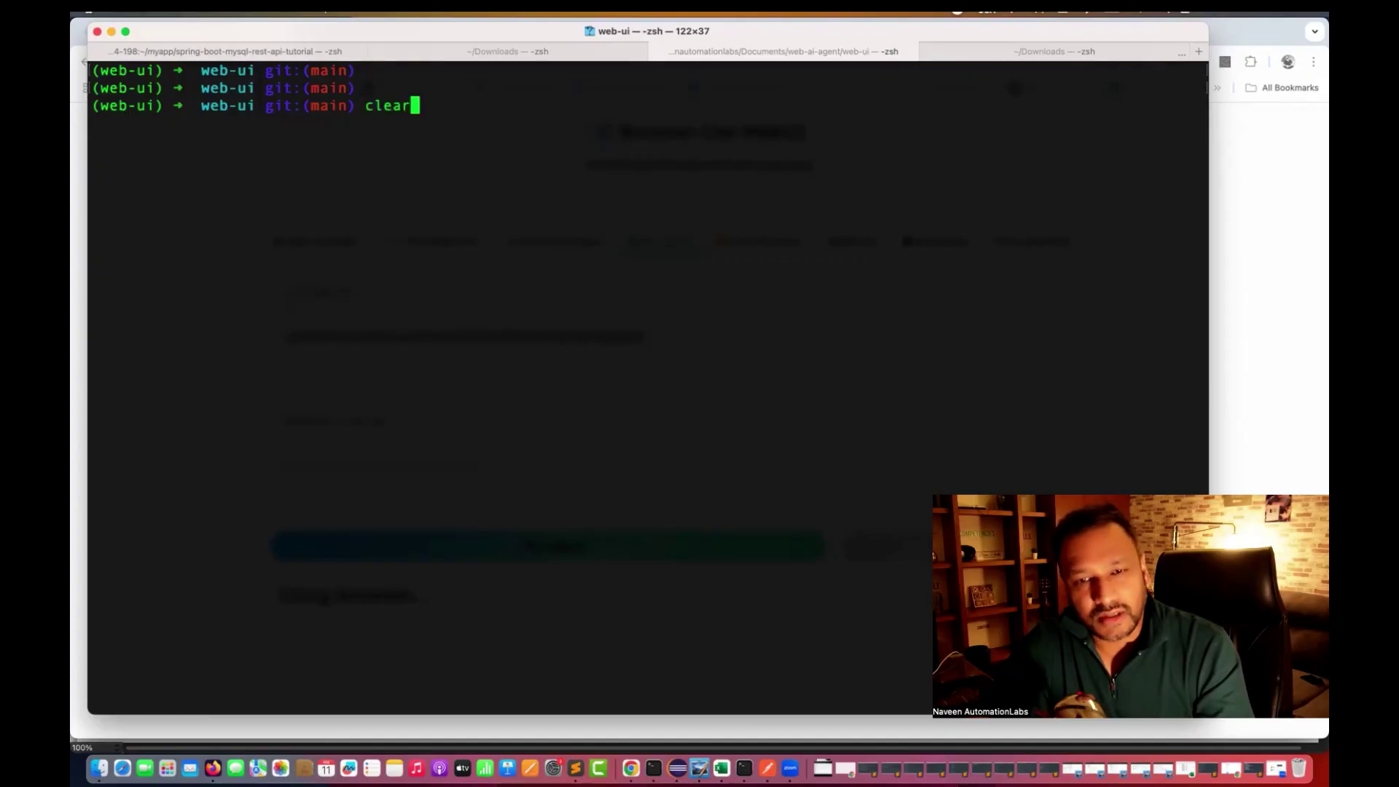
key("Return")
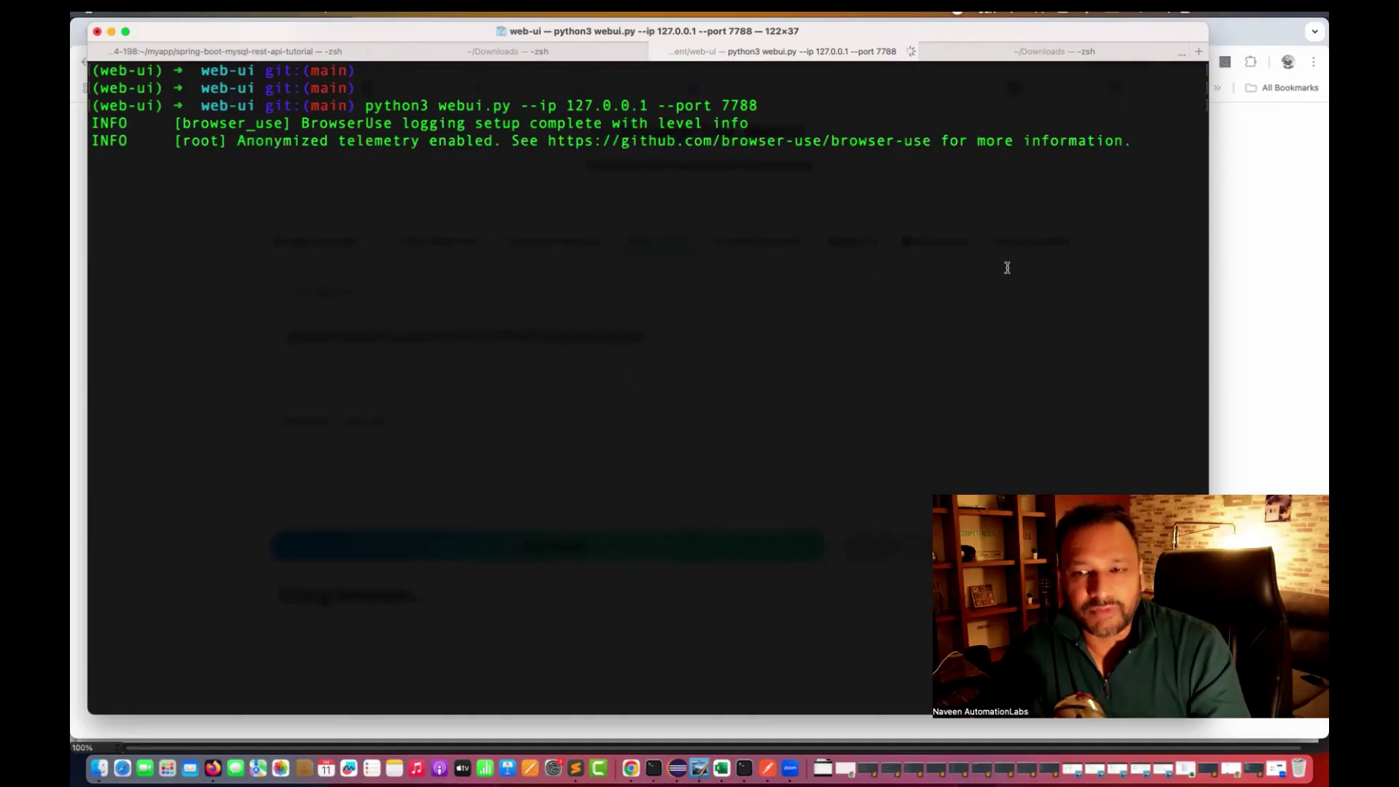
left_click(1274, 242)
key("super+r")
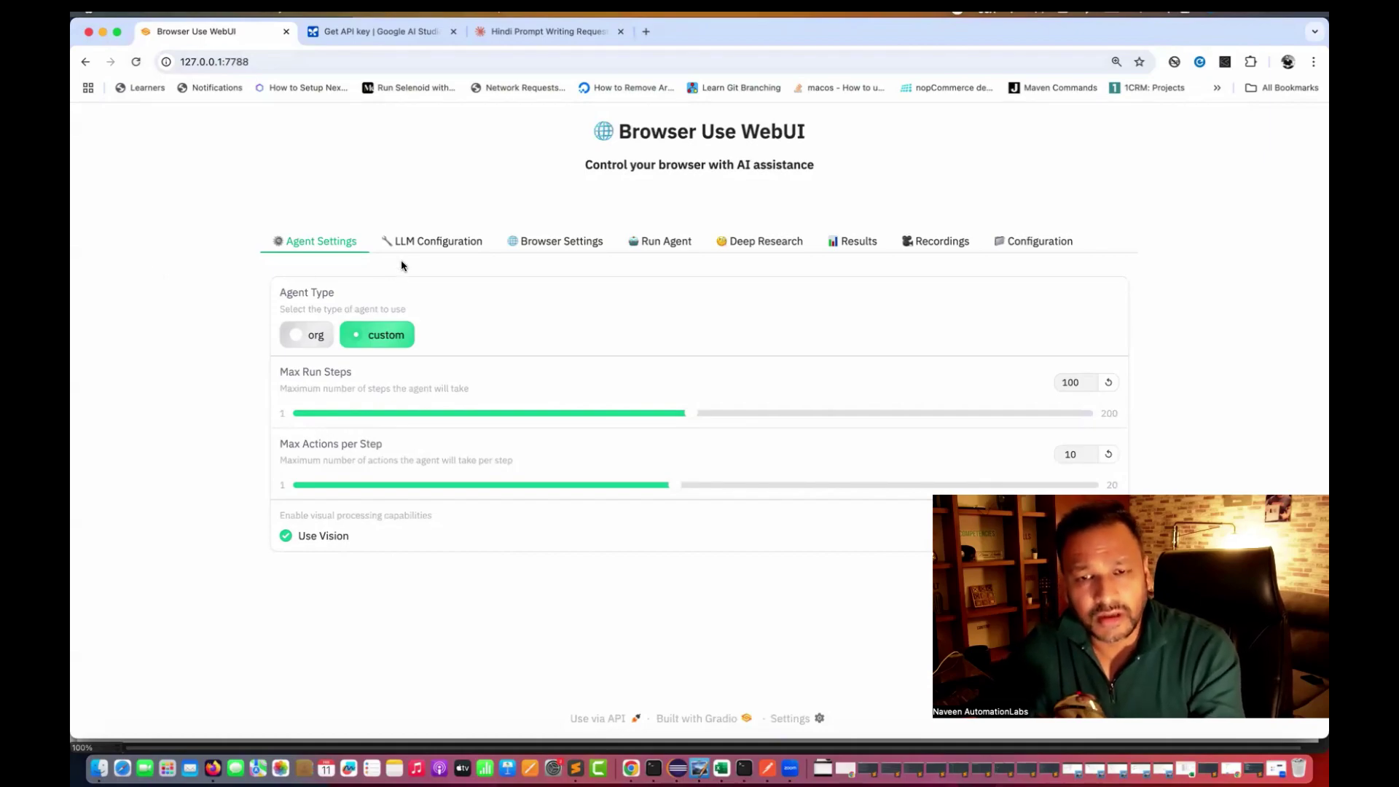
Step: Set the LLM provider to google and paste the Gemini API key copied from AI Studio
left_click(412, 241)
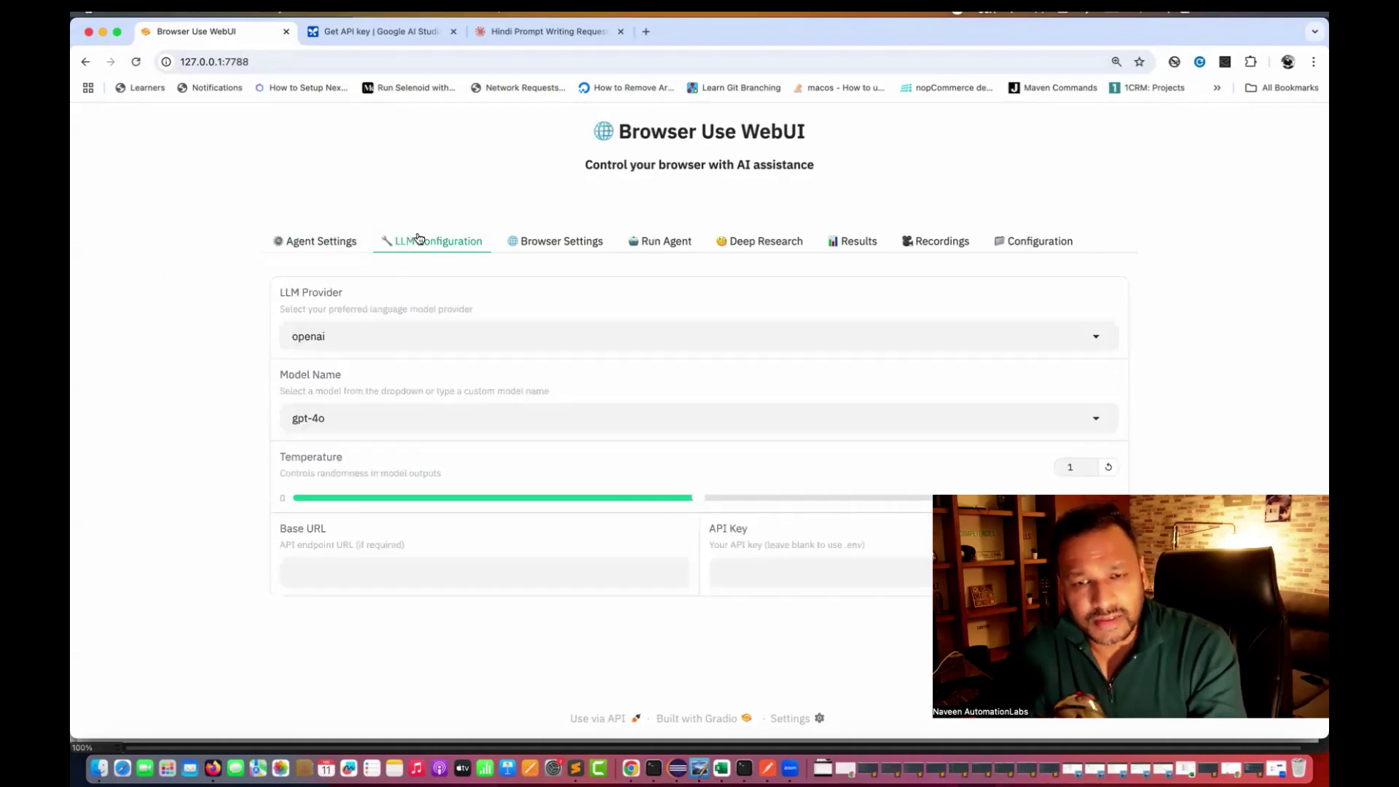
left_click(422, 335)
left_click(345, 446)
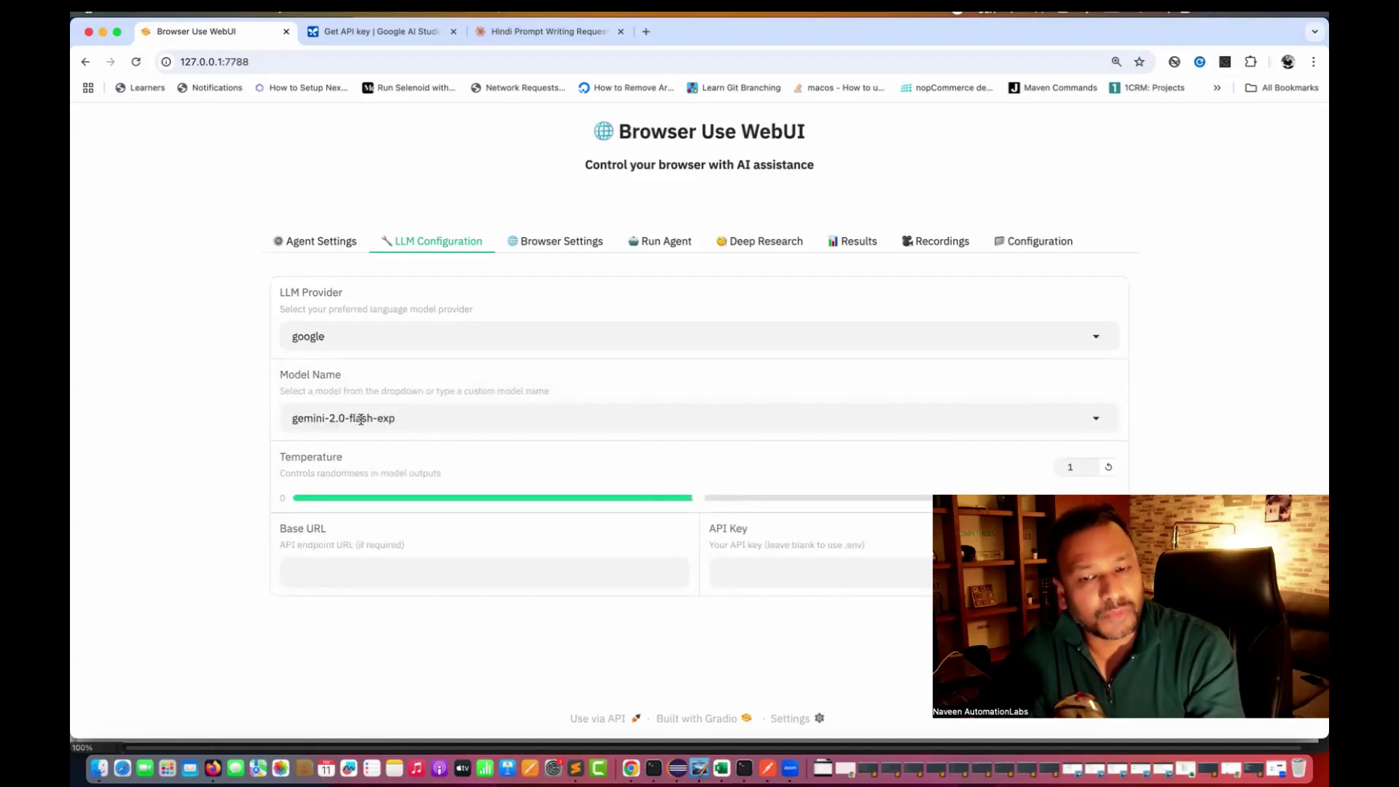
left_click(400, 36)
left_click(732, 453)
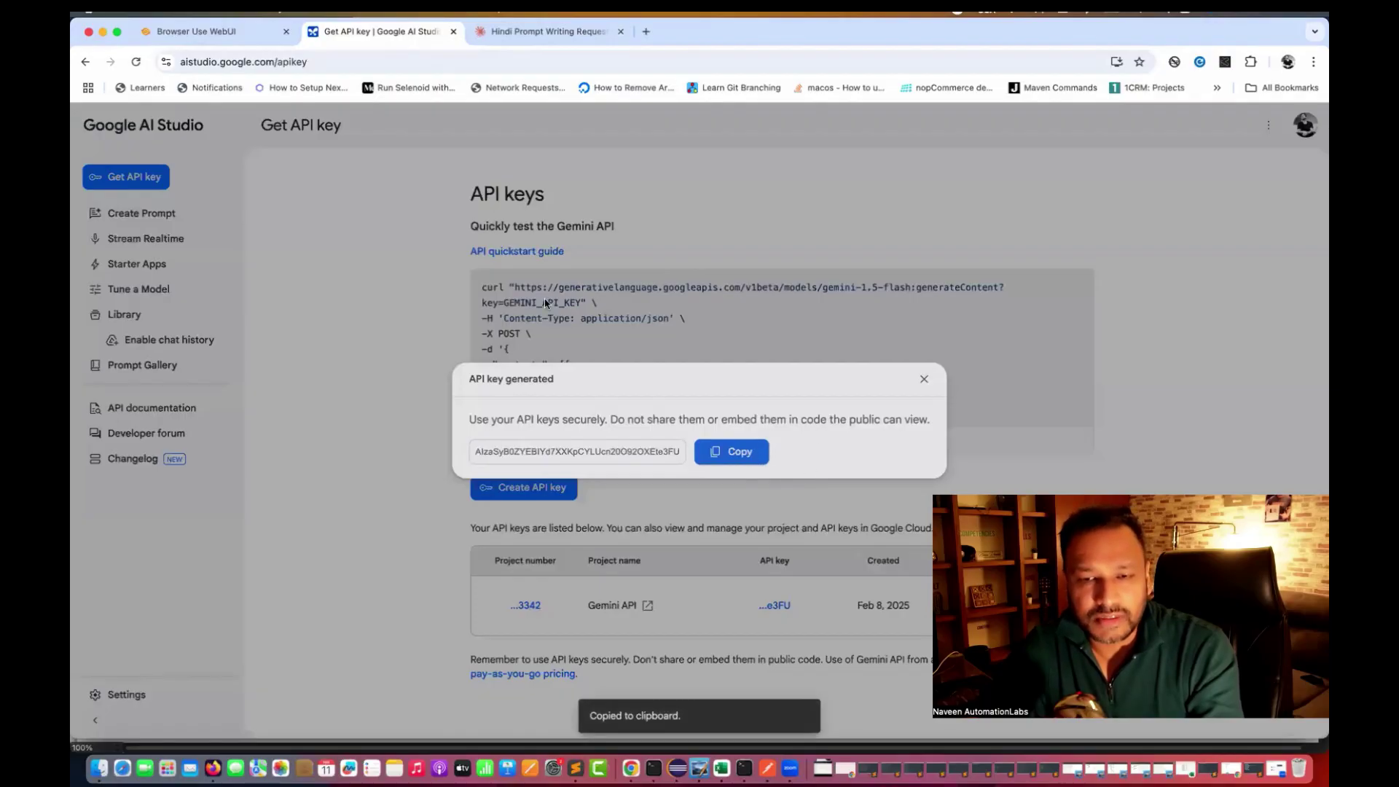
left_click(276, 64)
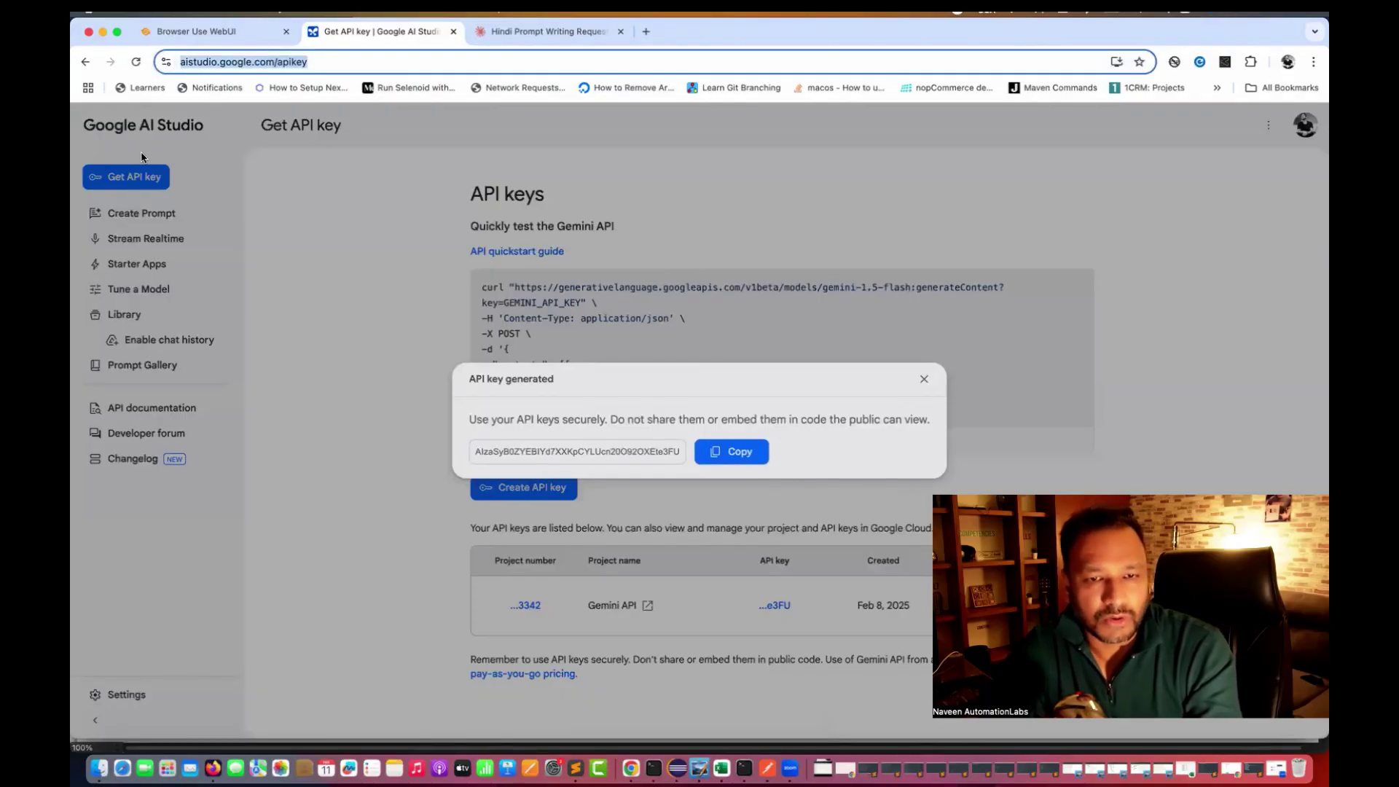
left_click(728, 452)
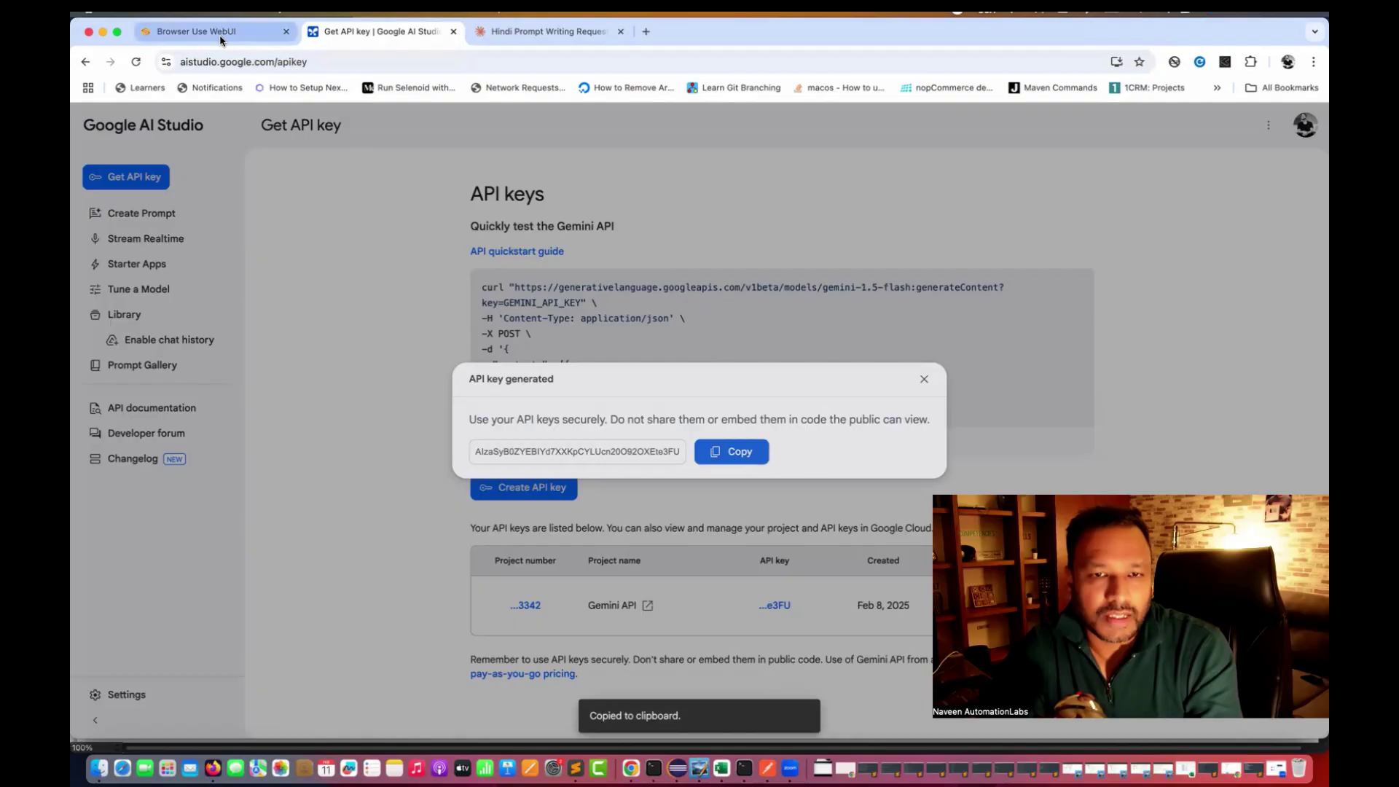
left_click(248, 31)
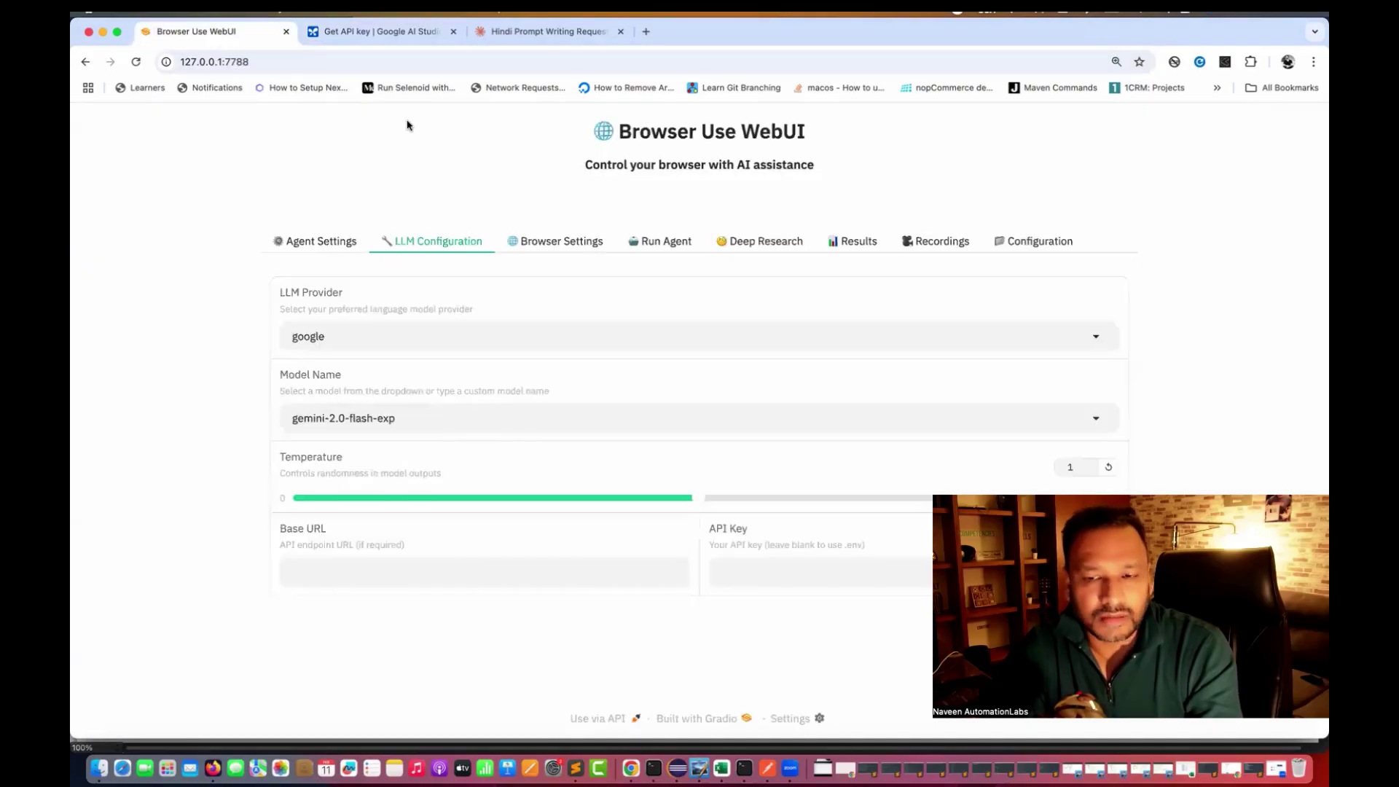
left_click(793, 573)
key("super+v")
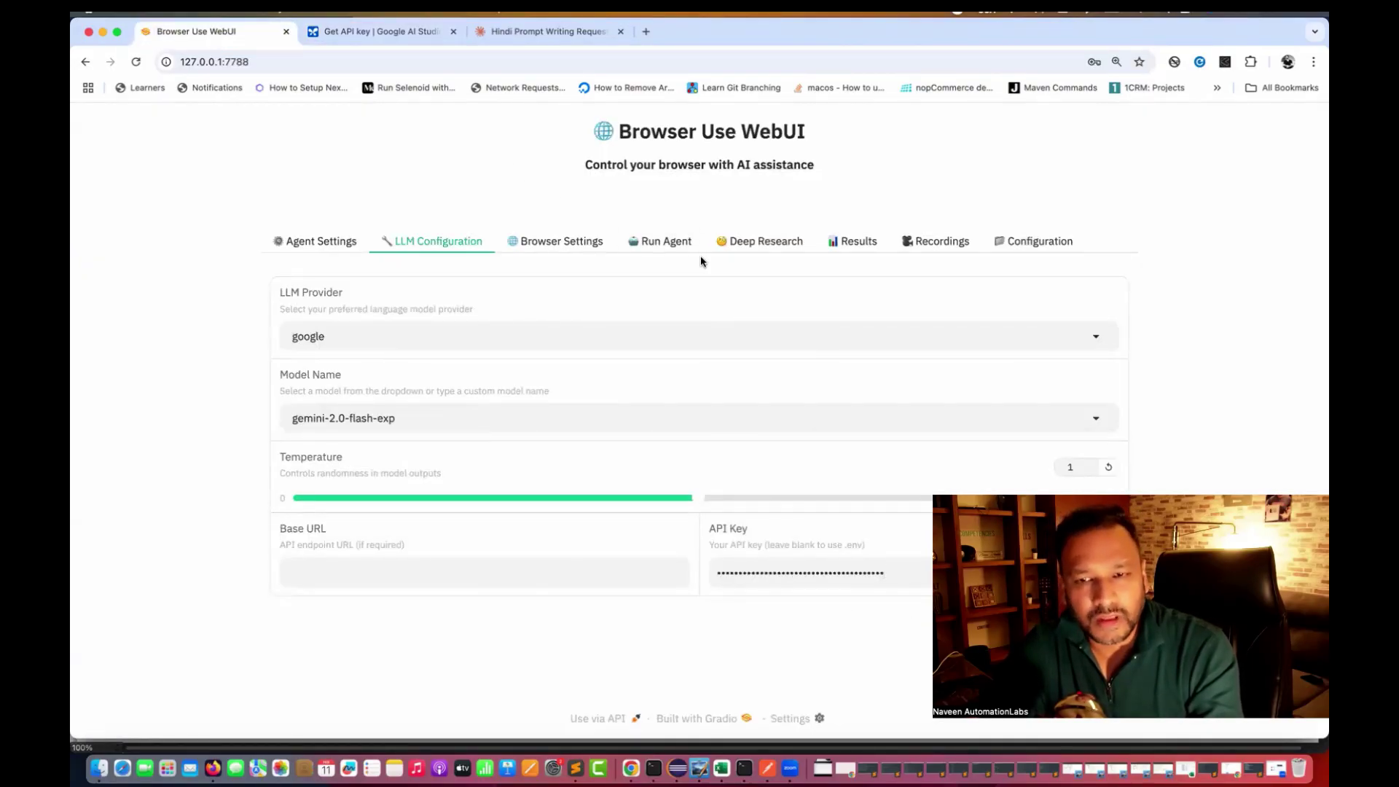
Step: Select the whole 'OpenAI' first-URL task description in the Run Agent form
left_click(665, 241)
double_click(612, 337)
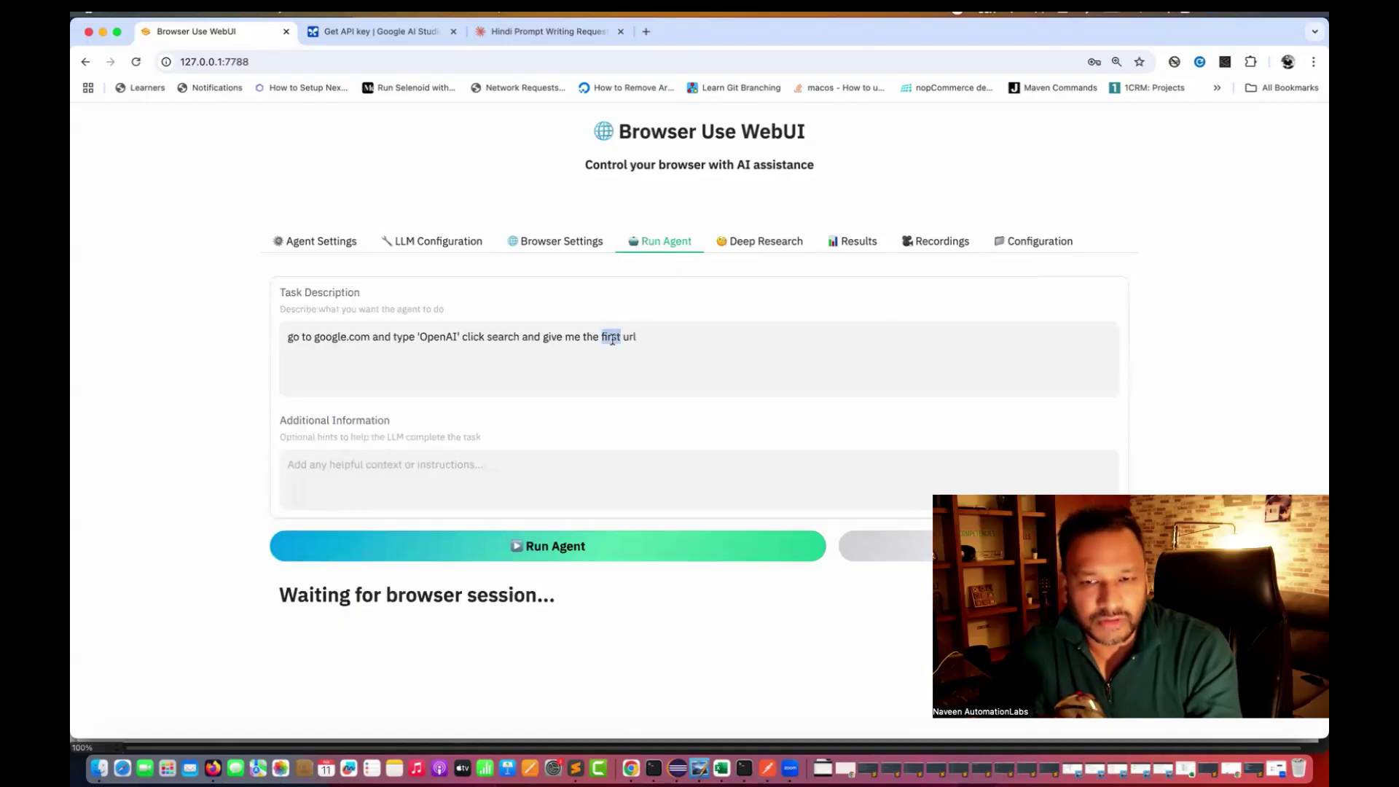
triple_click(612, 337)
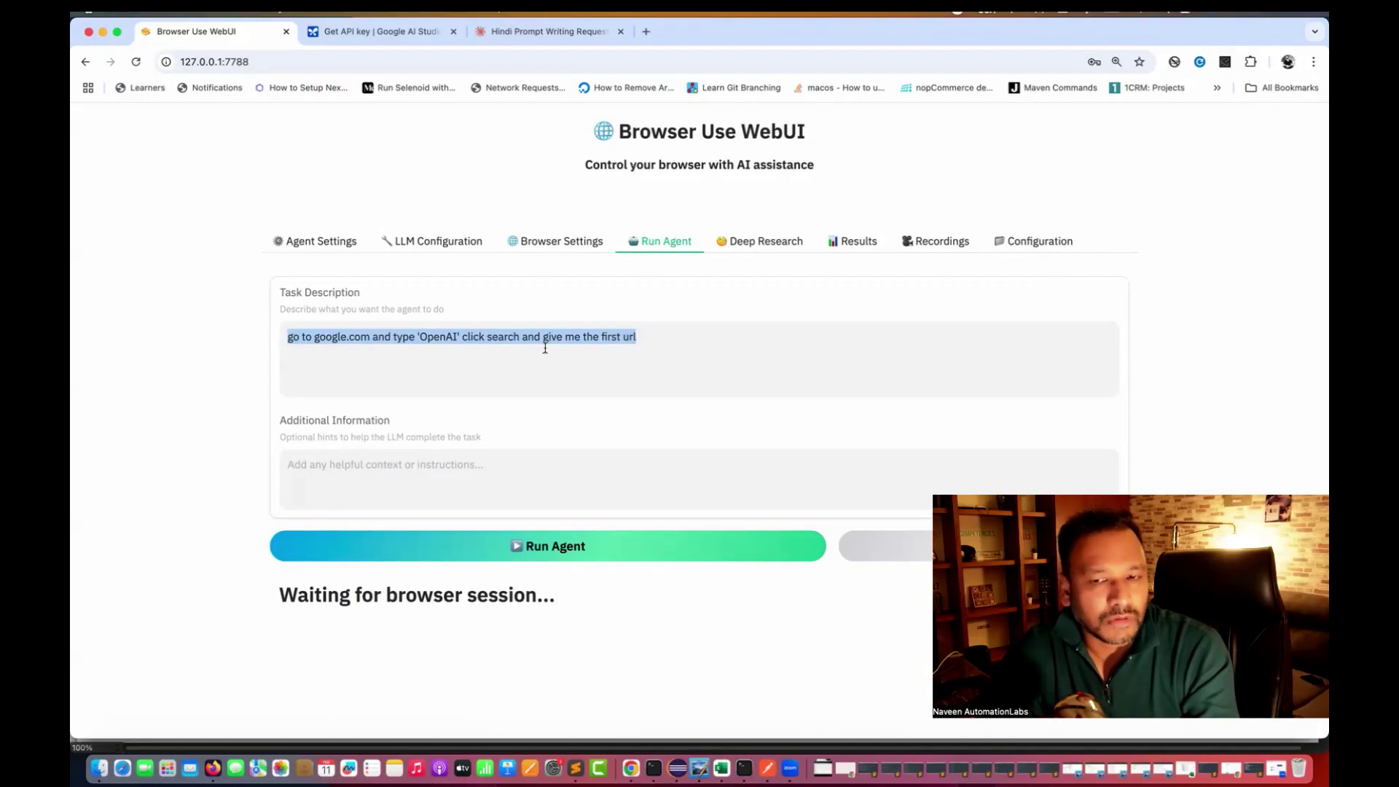
Step: Enlarge the Claude chat, scroll up and select its Hindi translation of the OpenAI search task
left_click(547, 31)
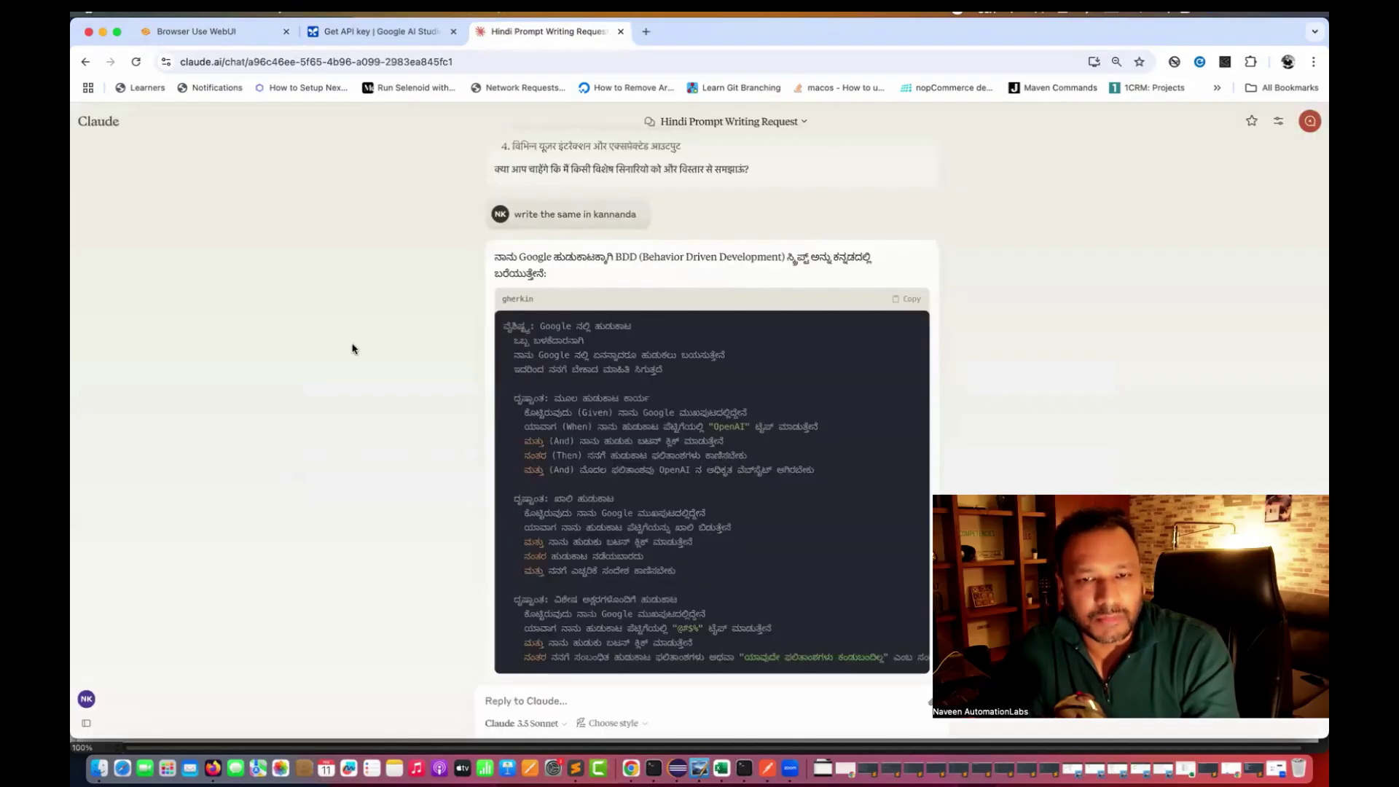
scroll(352, 348, "up", 2)
key("super+equal")
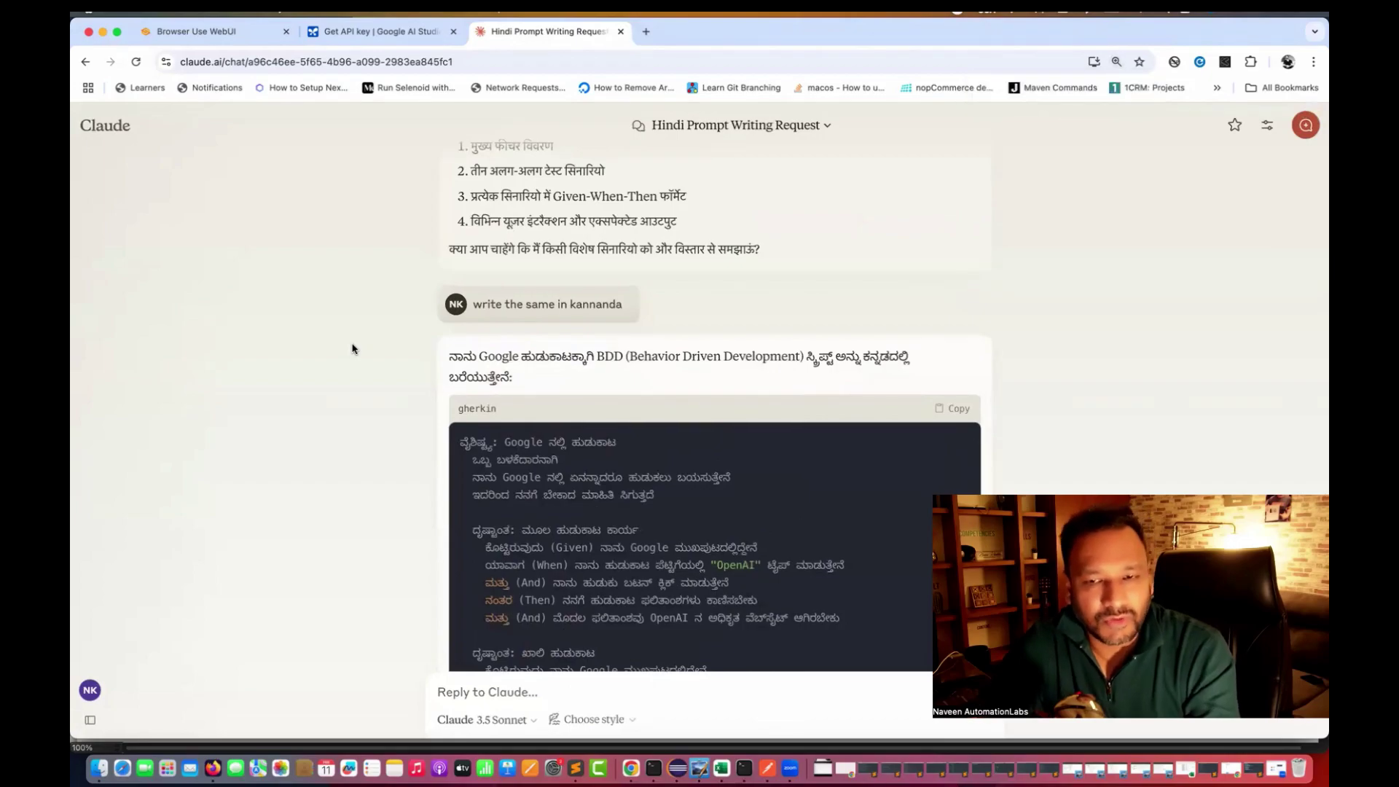
scroll(352, 348, "up", 5)
scroll(352, 348, "up", 15)
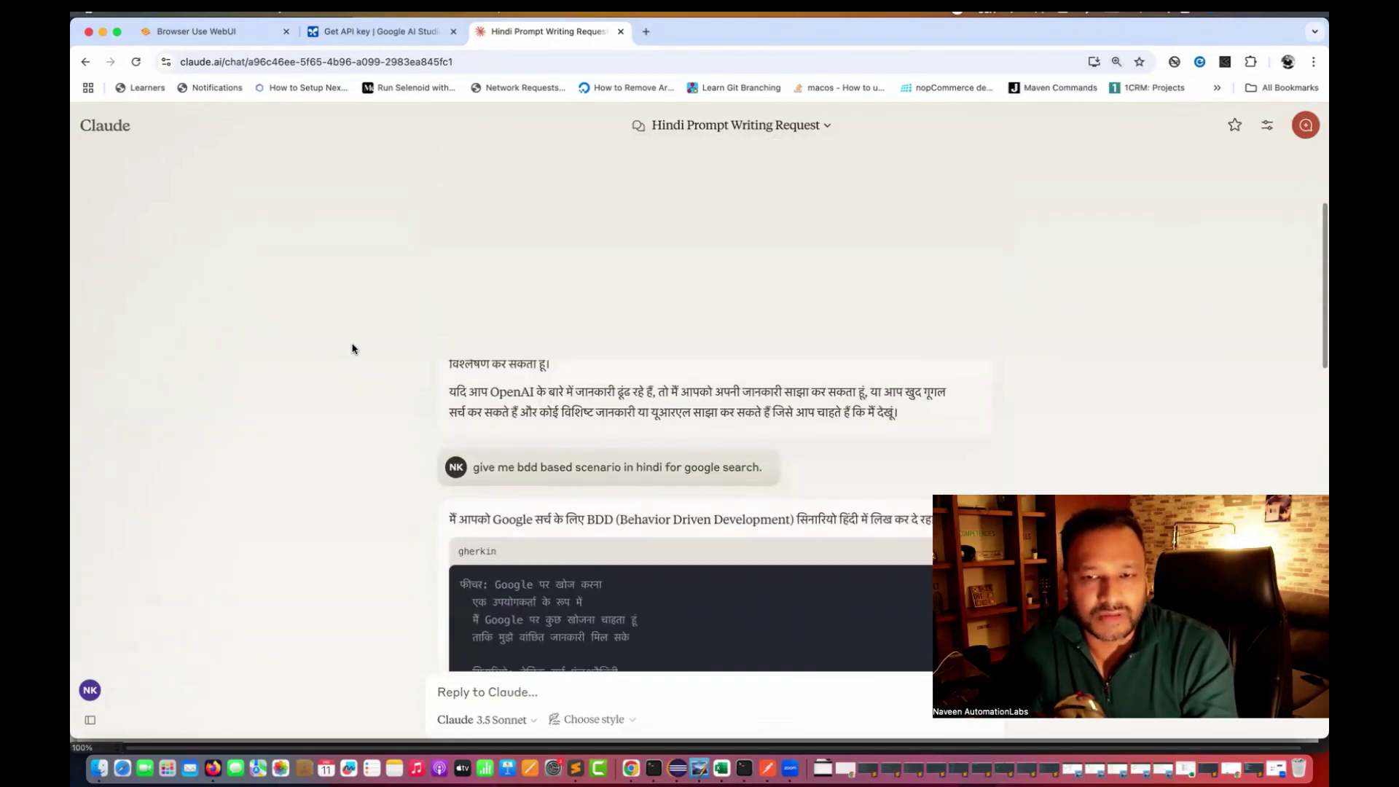
scroll(352, 349, "up", 3)
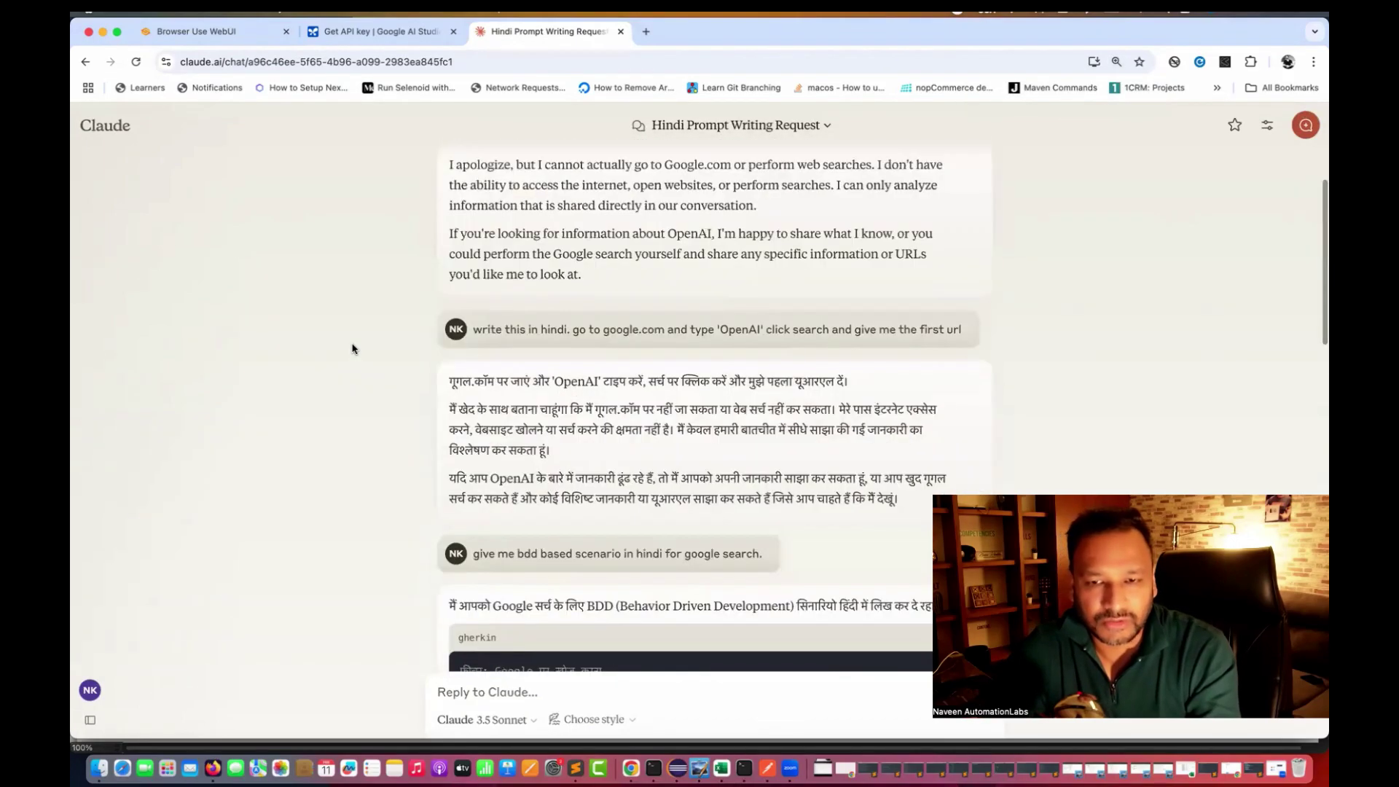
triple_click(574, 388)
key("super+c")
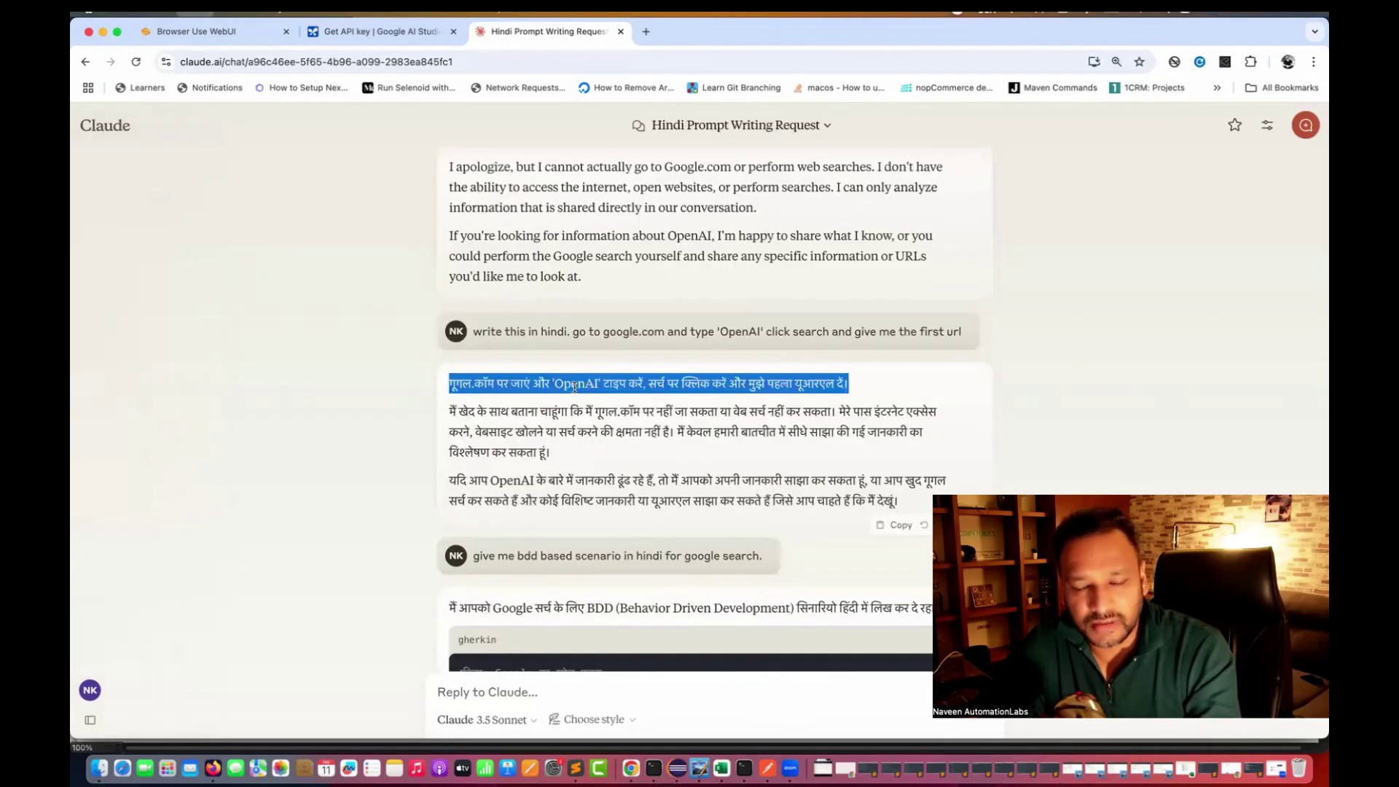
left_click(334, 37)
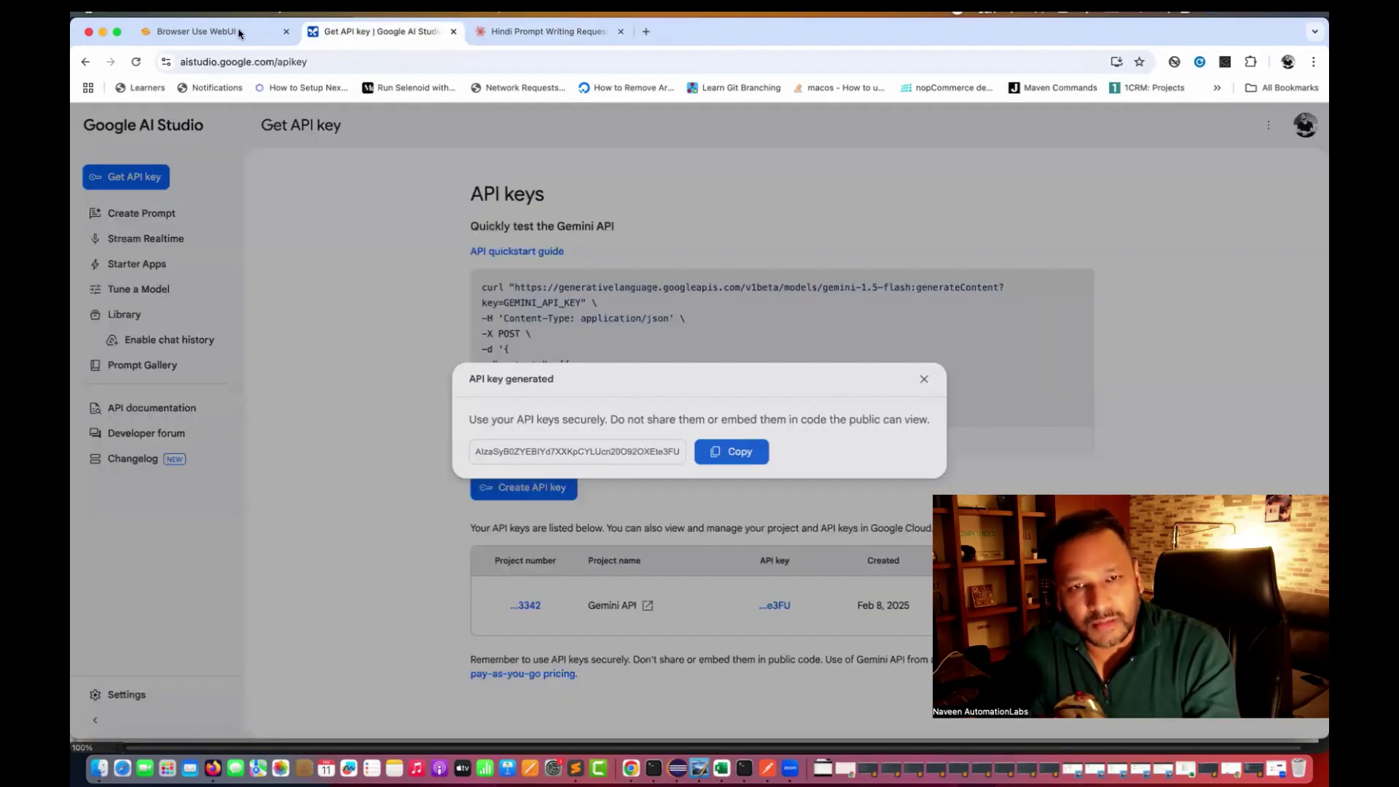
Step: Paste the Hindi task over the English one and run the agent
left_click(195, 32)
key("super+v")
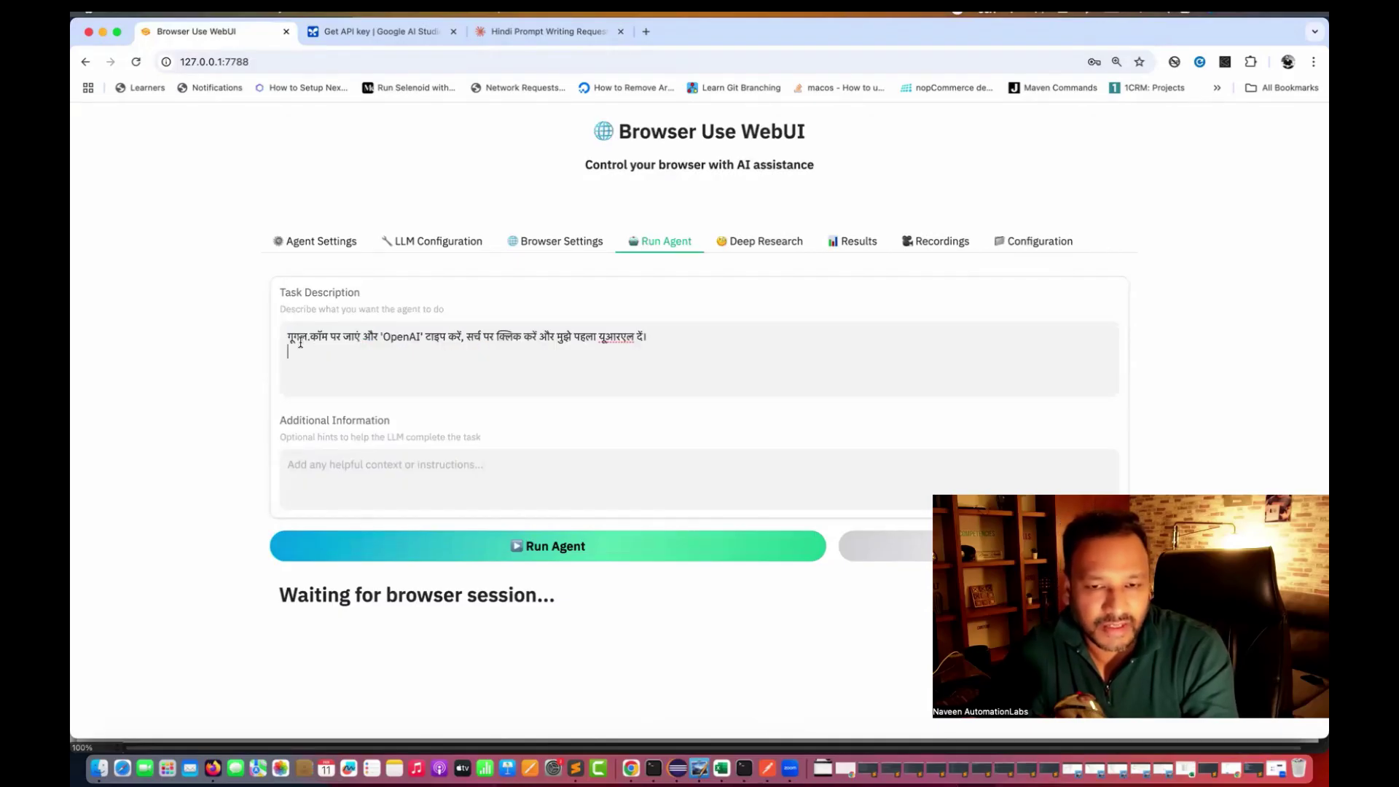
double_click(401, 338)
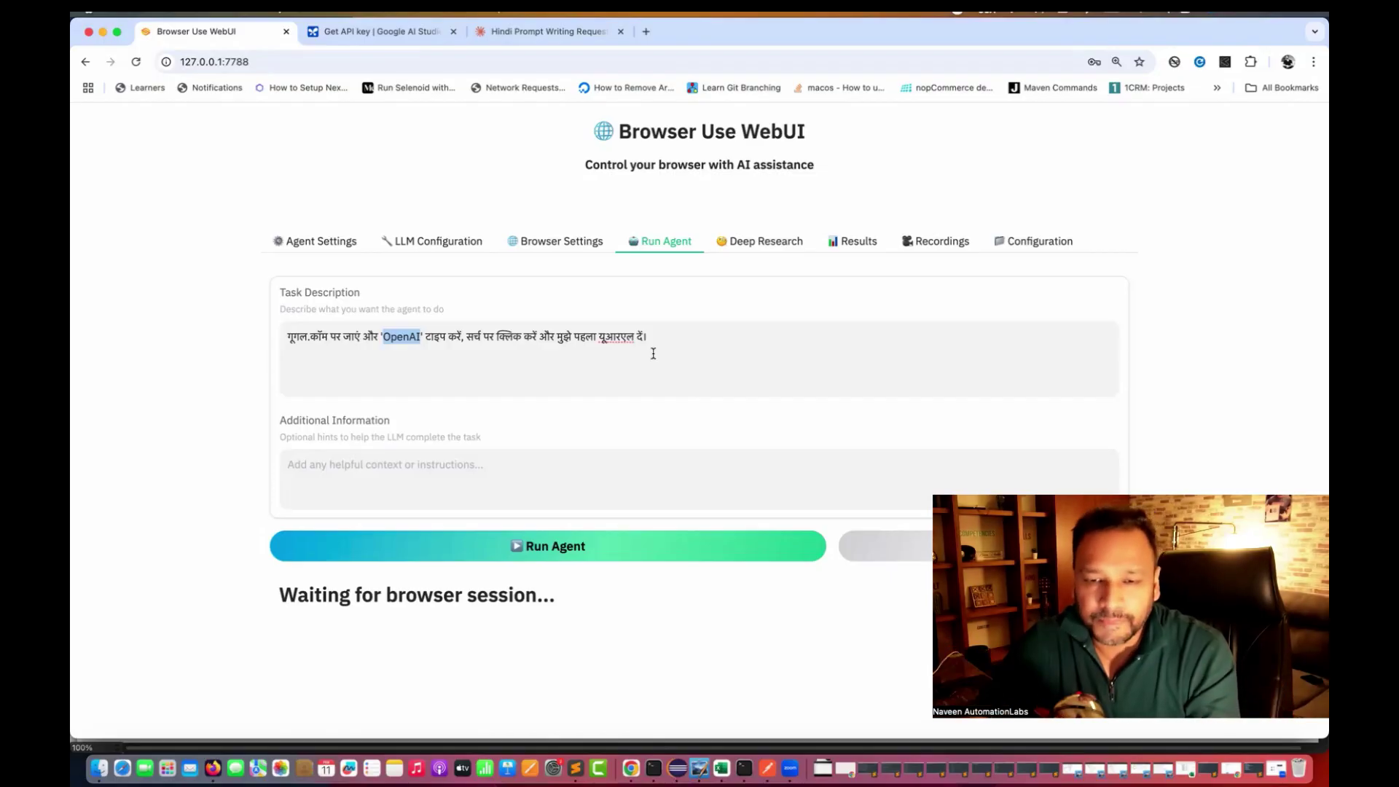
left_click(602, 548)
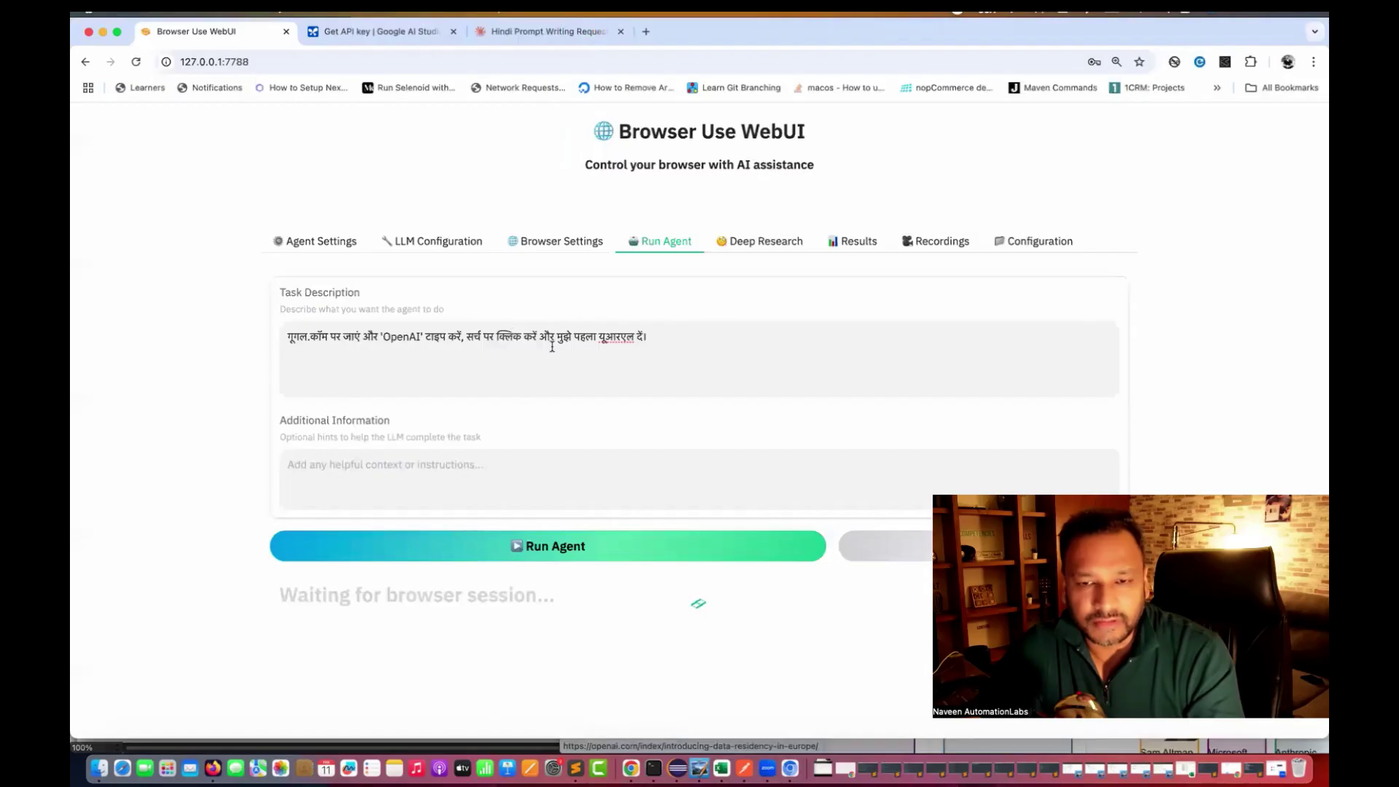
Step: Move the agent's Google window aside to watch the OpenAI search run
left_click_drag(552, 337, 659, 337)
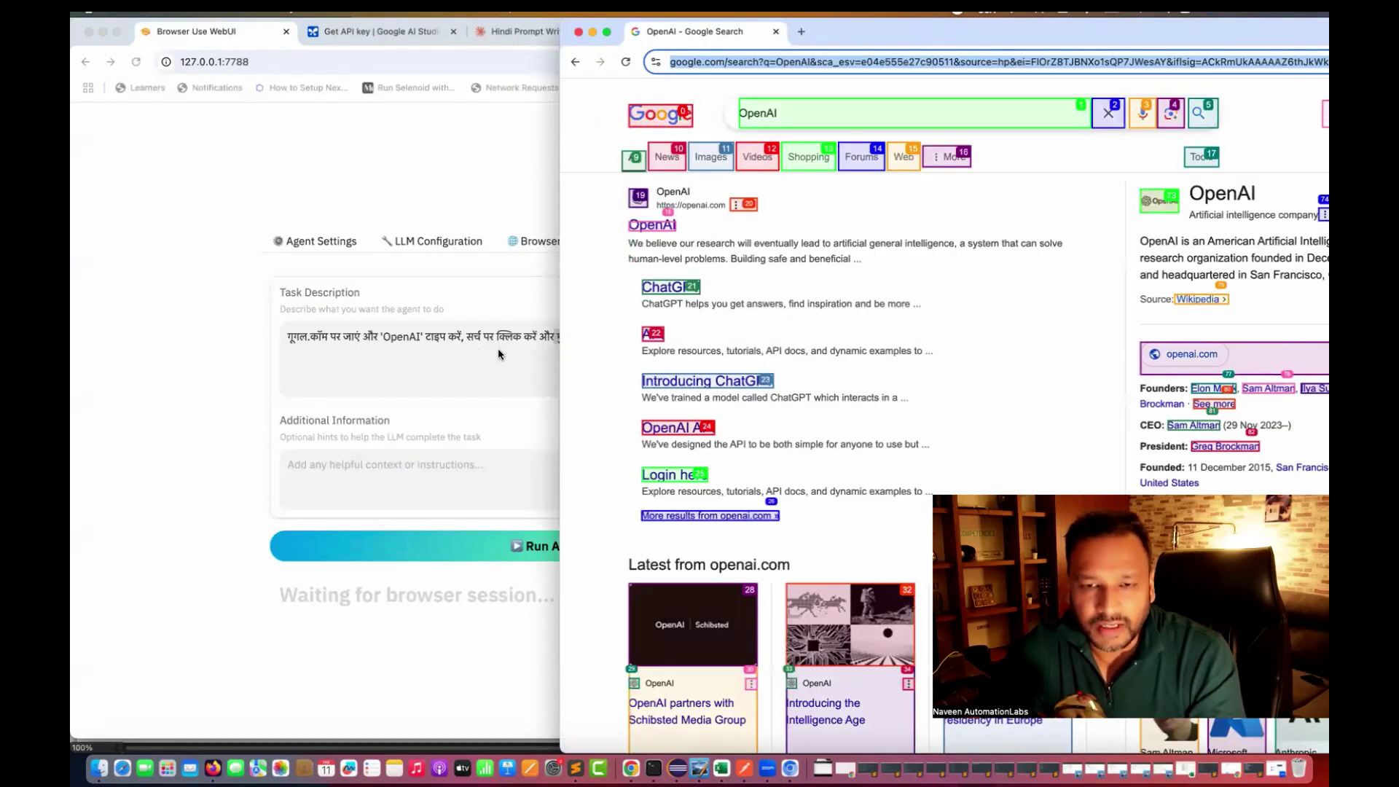
left_click_drag(871, 32, 992, 32)
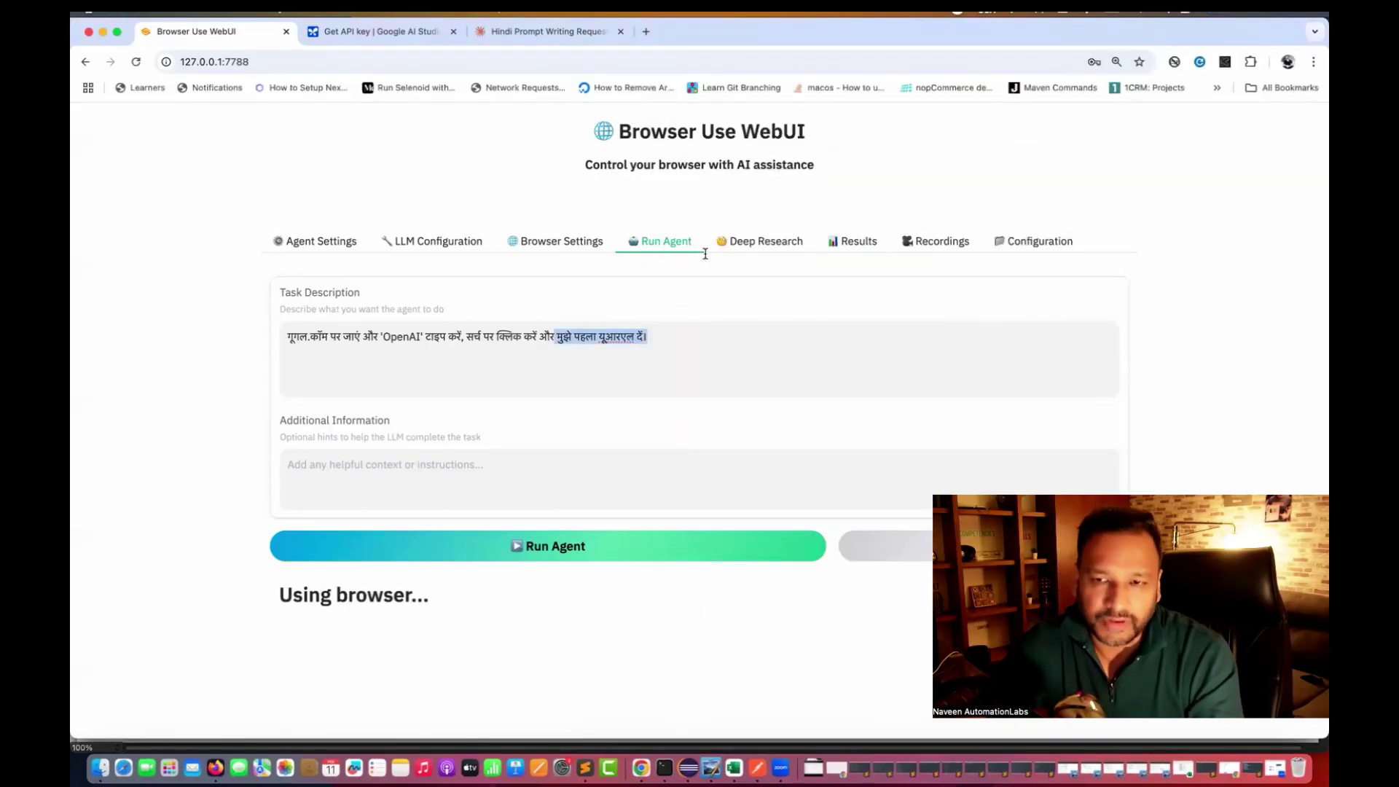
left_click(843, 242)
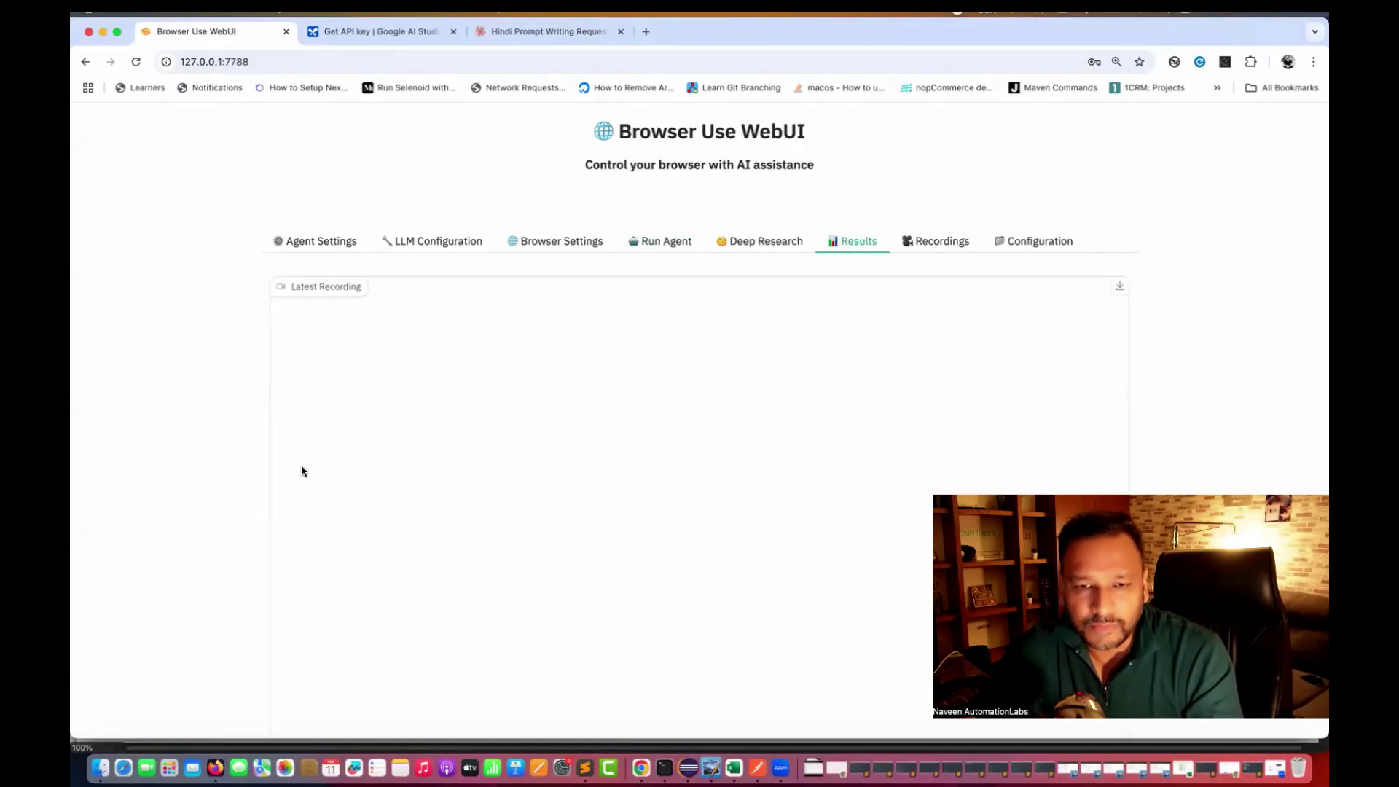
scroll(300, 469, "down", 10)
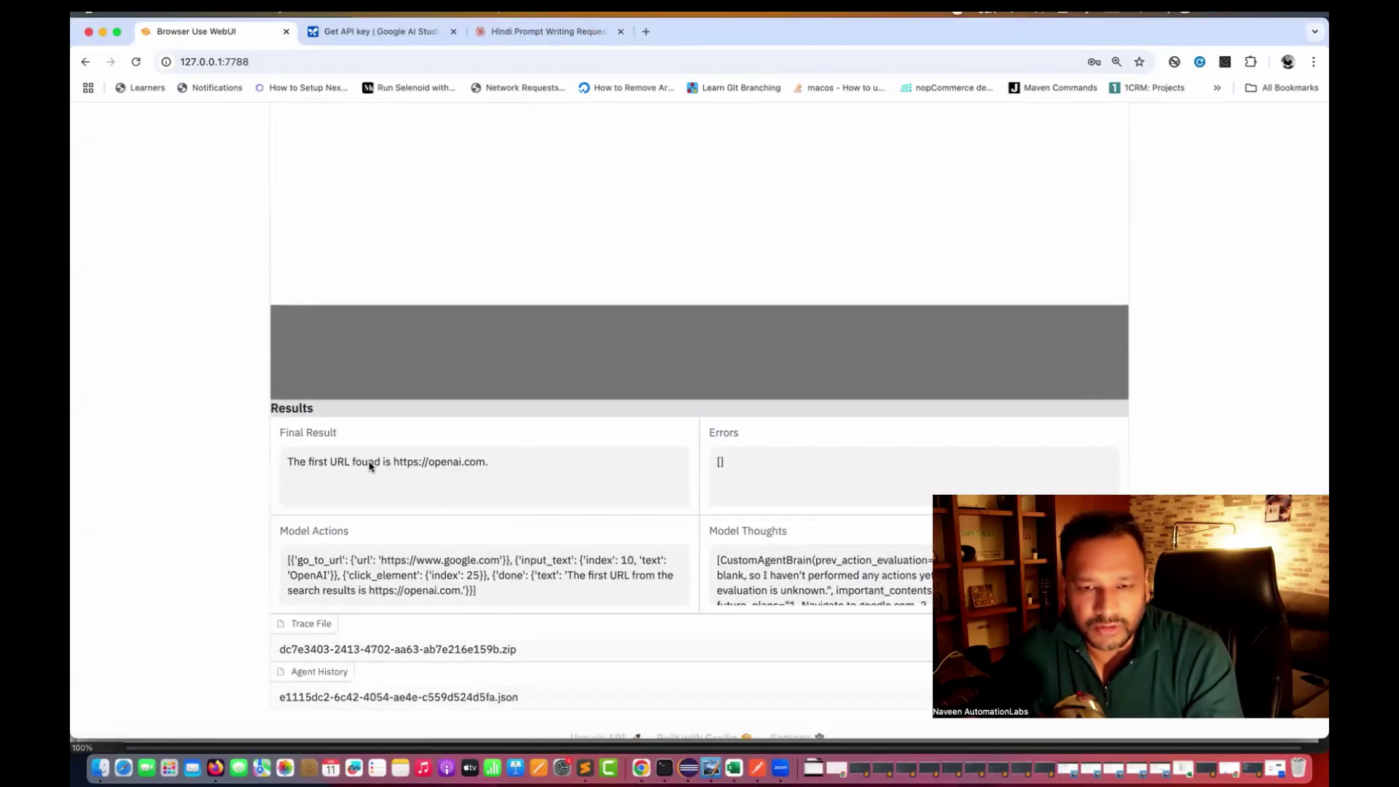
double_click(368, 462)
left_click_drag(421, 462, 487, 464)
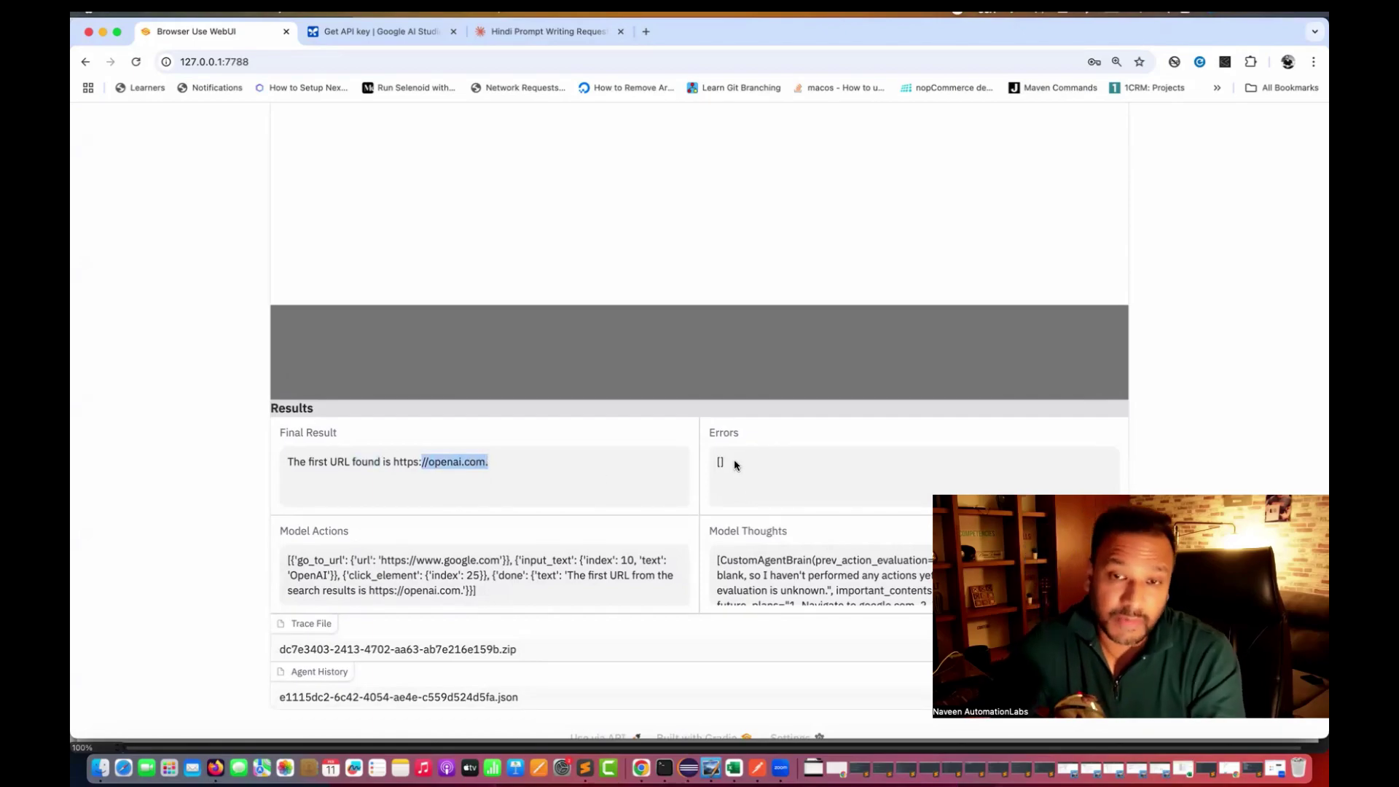
scroll(188, 382, "up", 10)
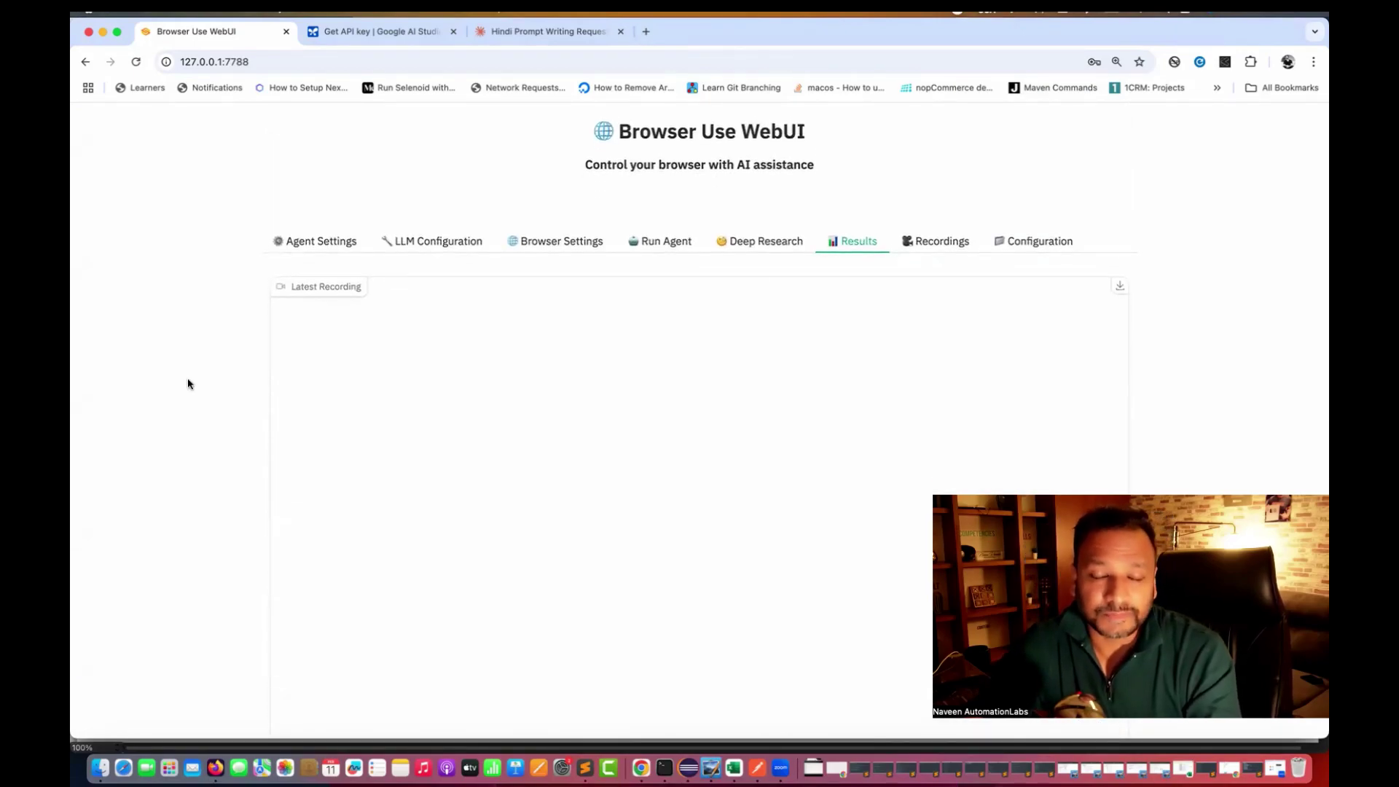
left_click(636, 248)
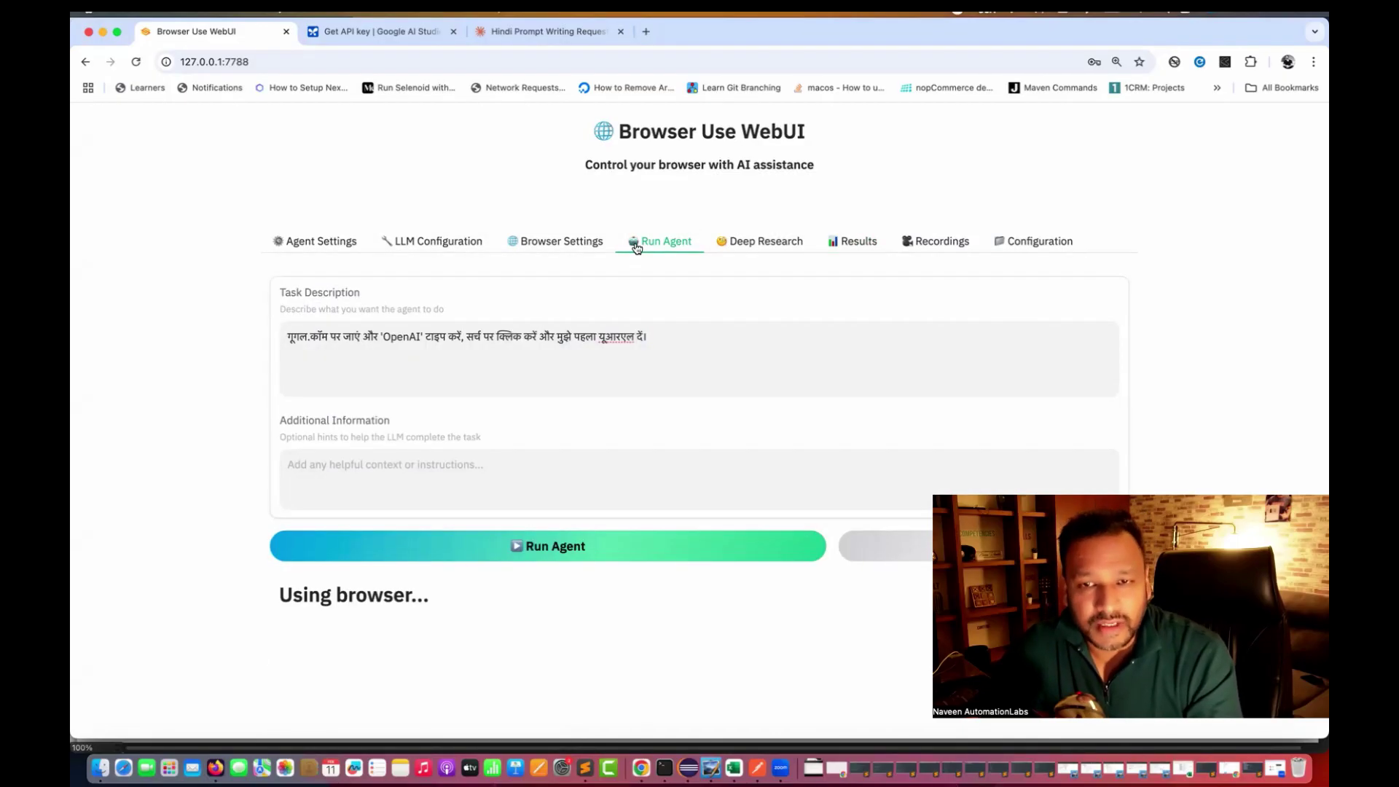
Step: Scroll to Claude's Hindi Gherkin Google-search scenarios and select the feature and scenario lines
left_click(541, 36)
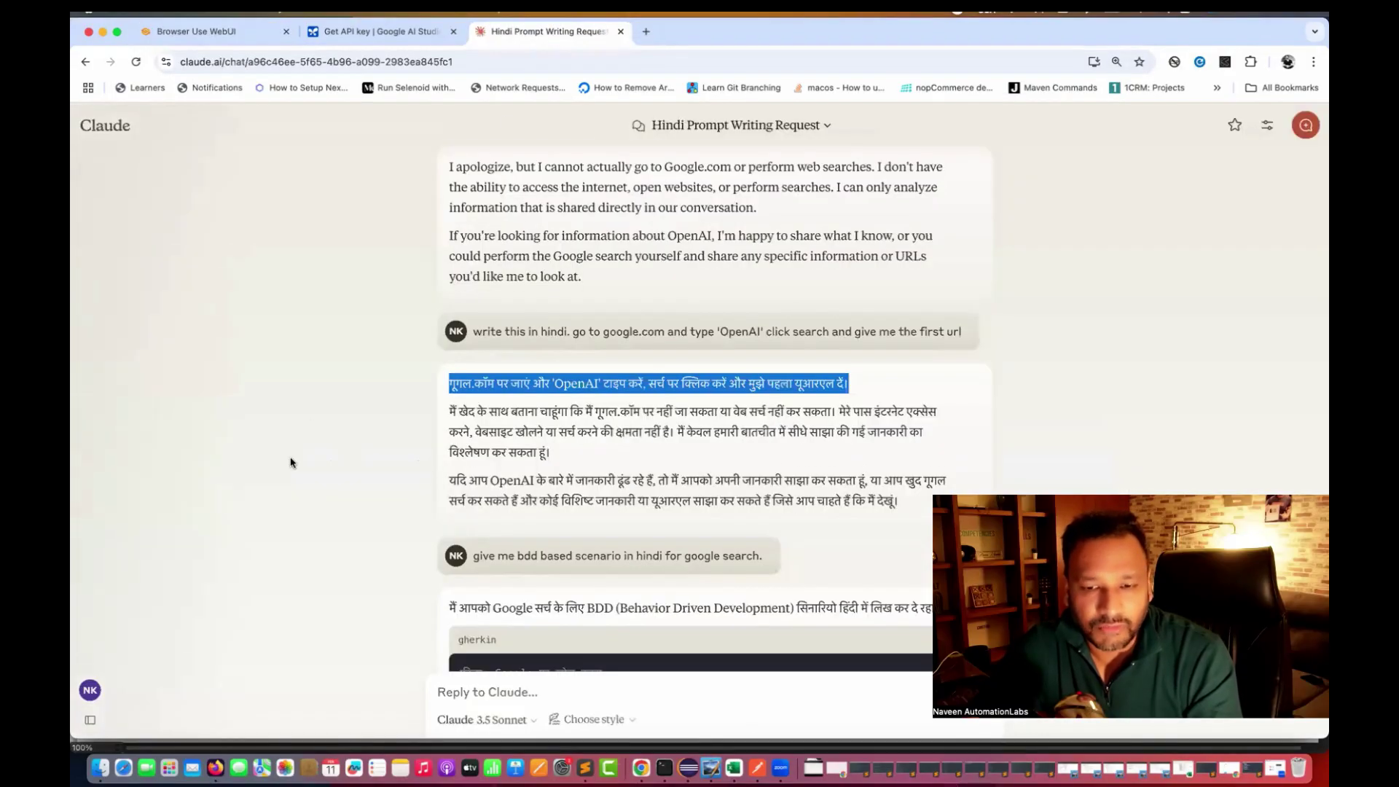
scroll(291, 463, "down", 6)
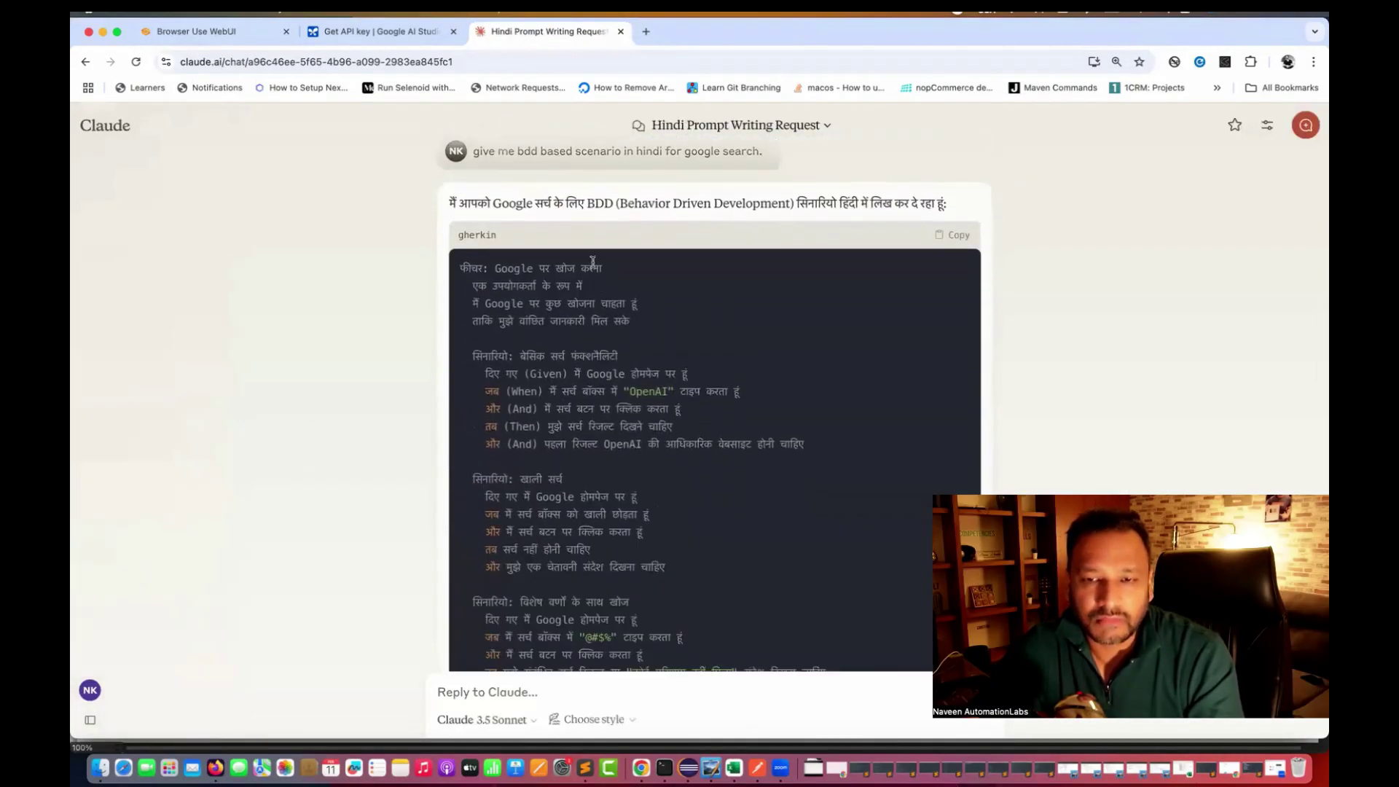
scroll(592, 261, "down", 1)
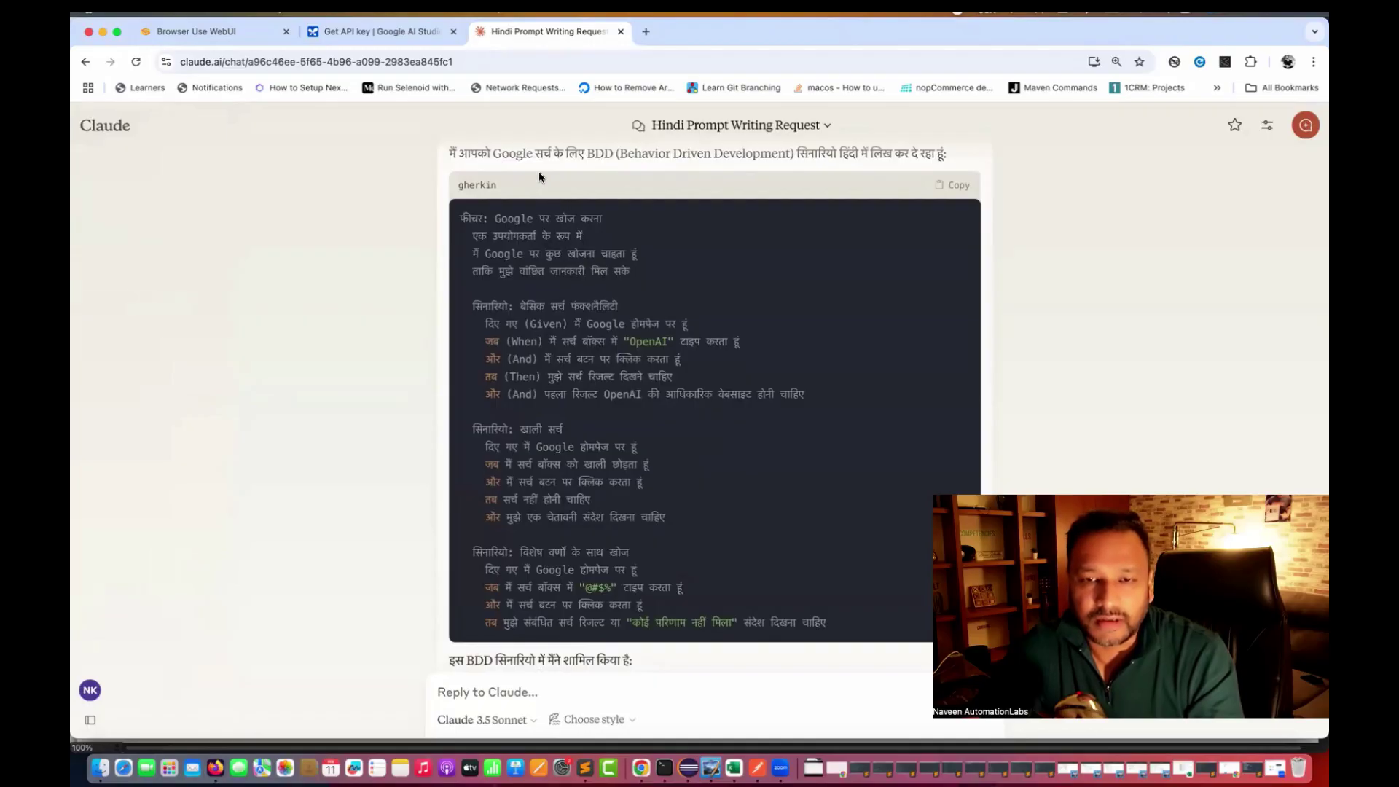
scroll(569, 281, "down", 1)
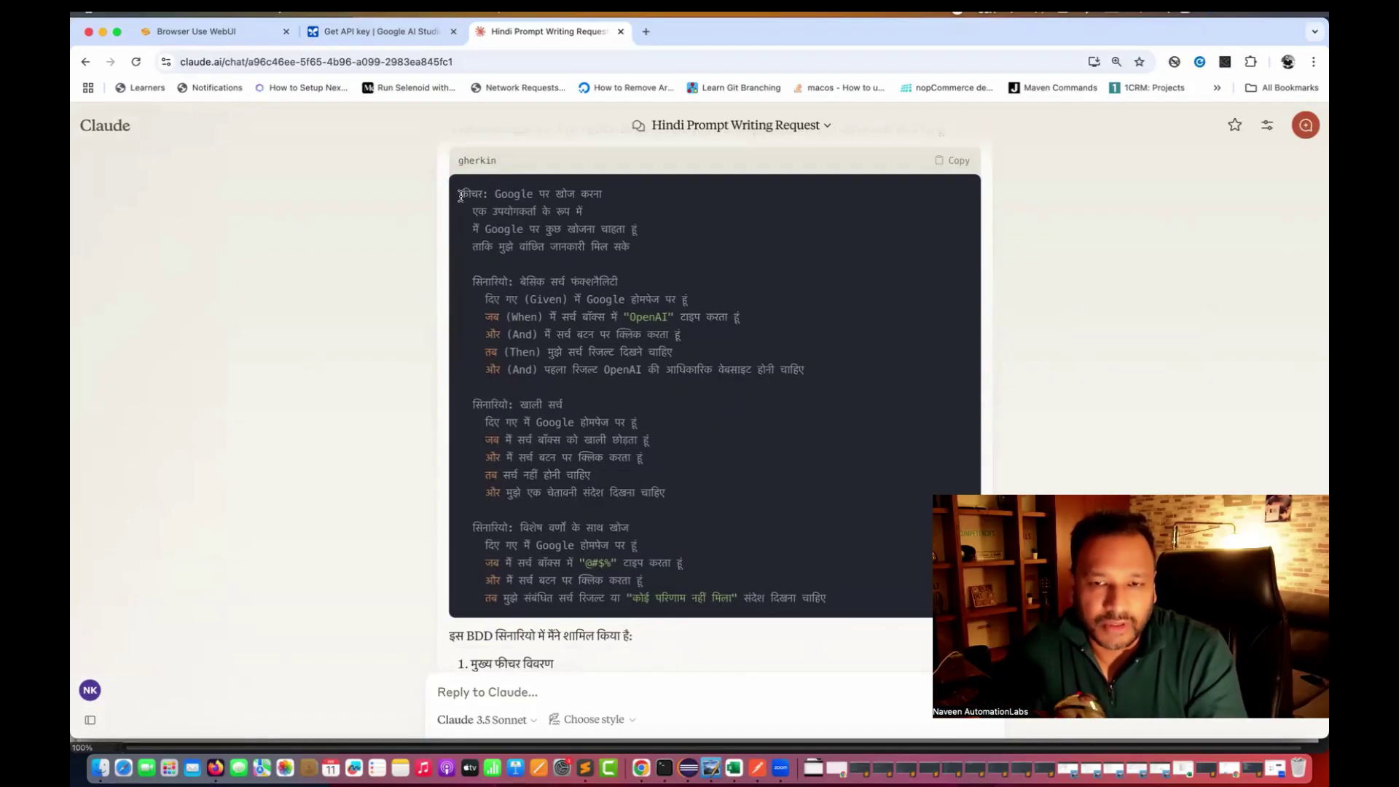
left_click_drag(460, 195, 693, 321)
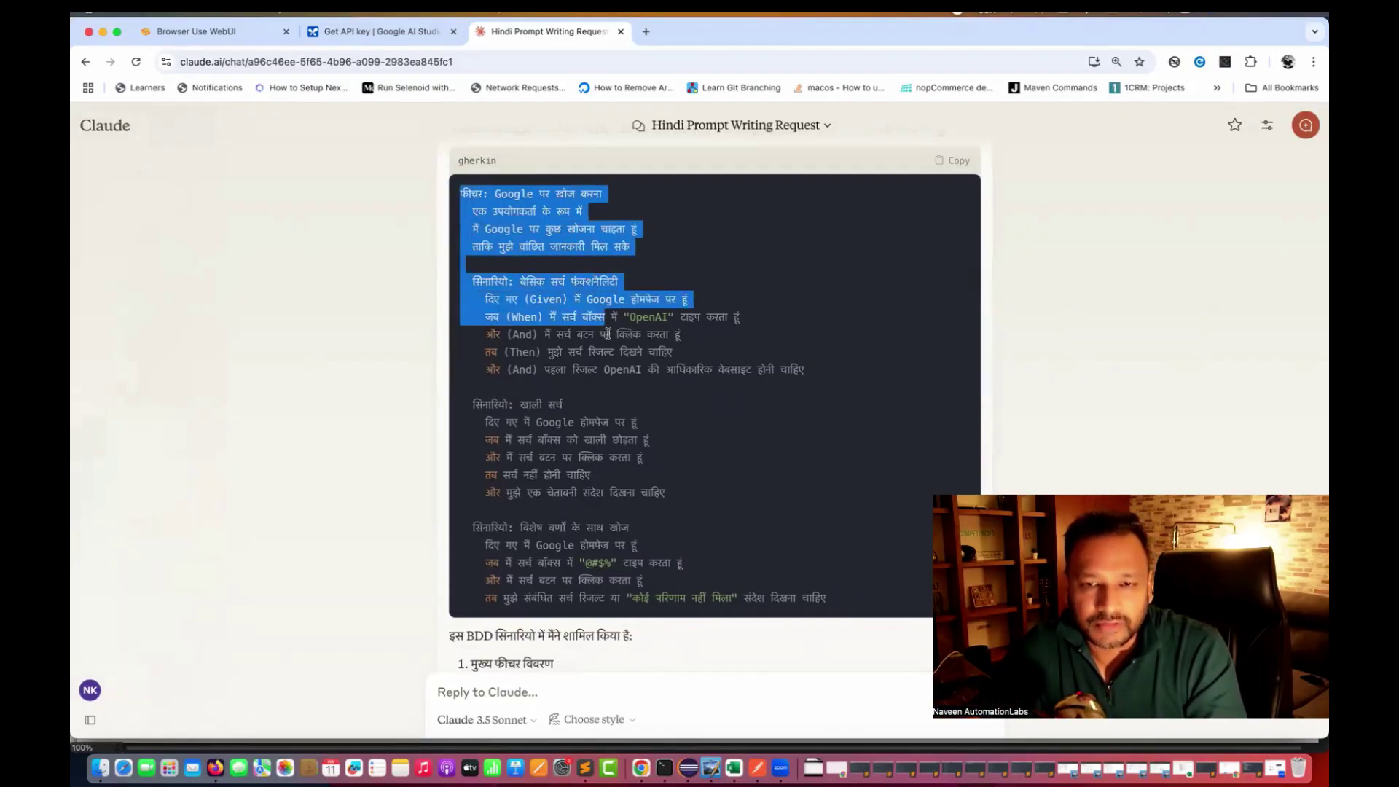
left_click(609, 333)
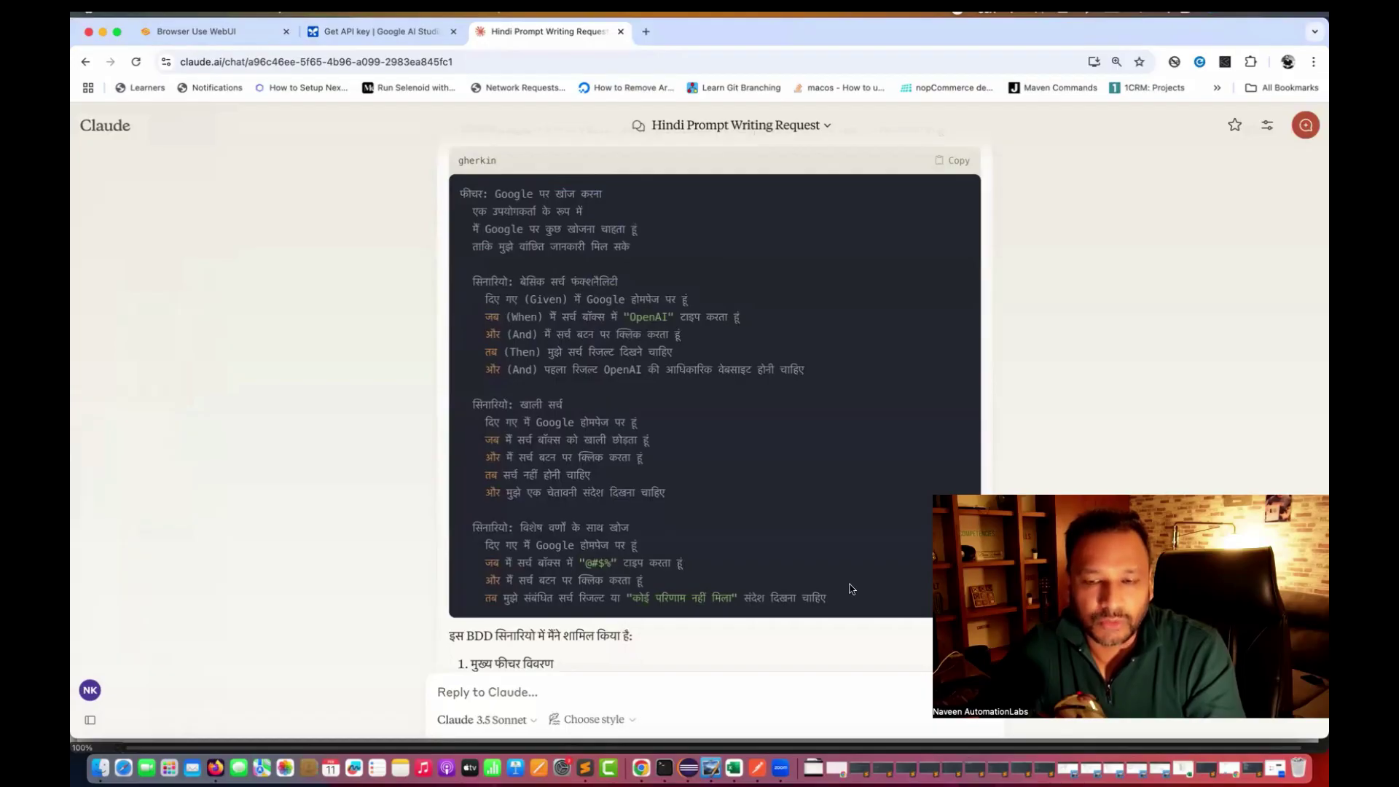
left_click_drag(831, 601, 594, 475)
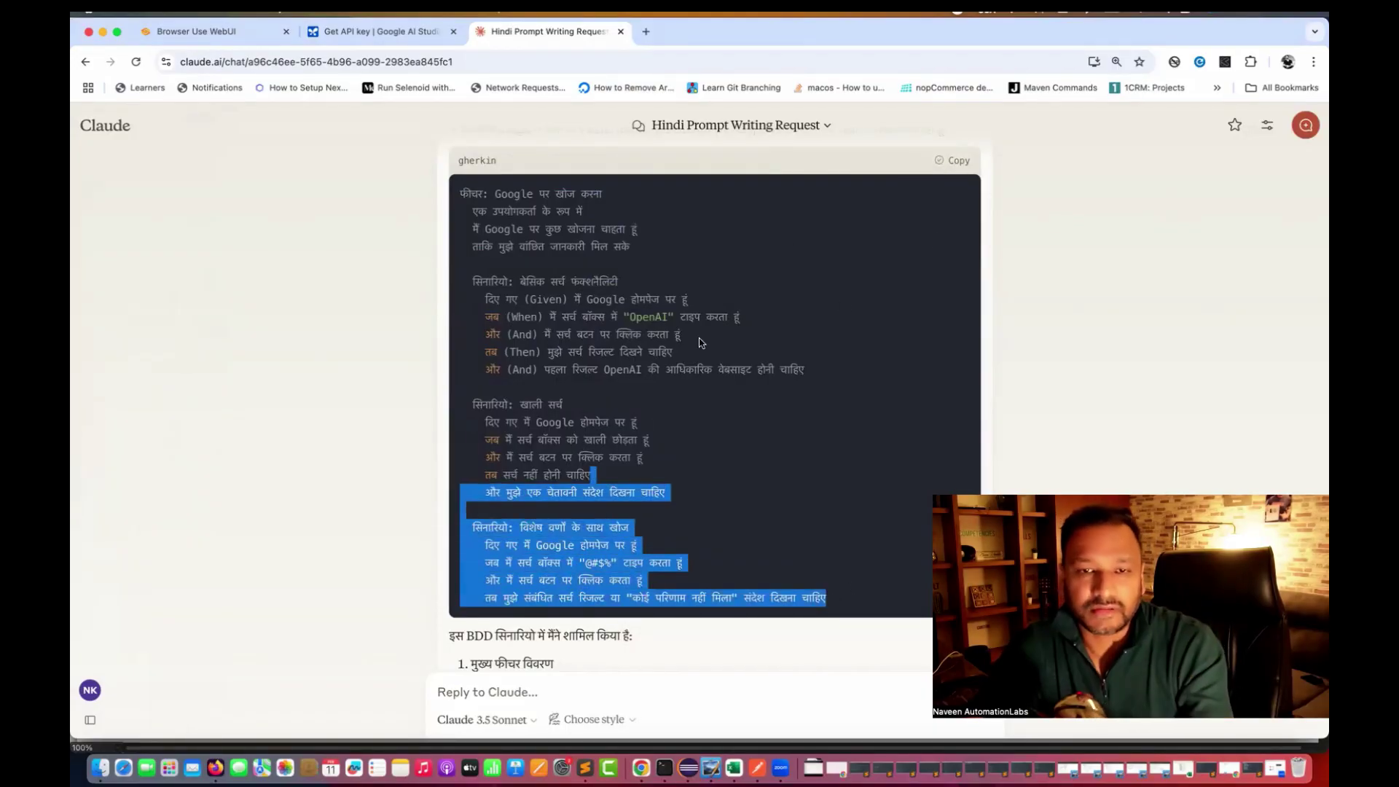
Step: Paste the Hindi Gherkin scenarios over the one-line task description
left_click(227, 34)
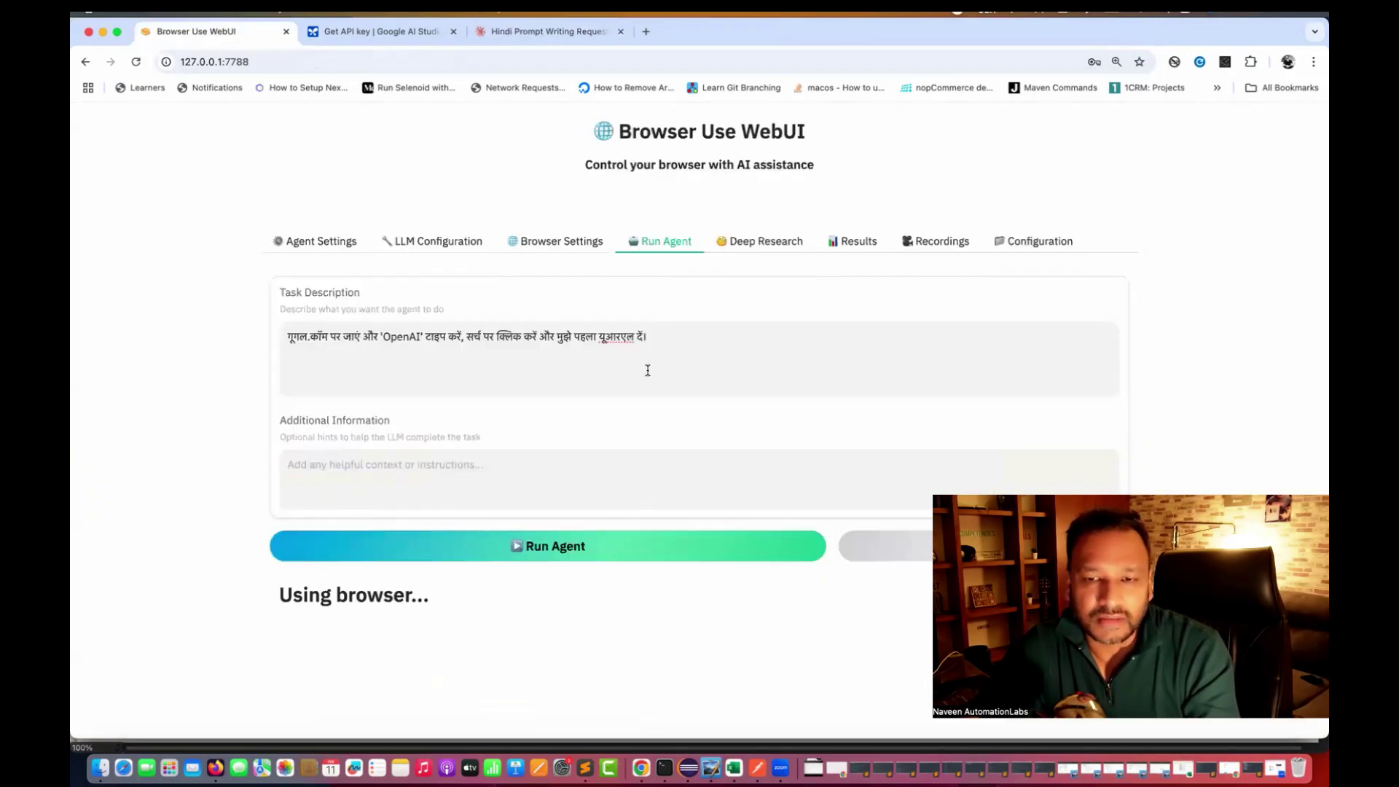
triple_click(598, 336)
key("super+v")
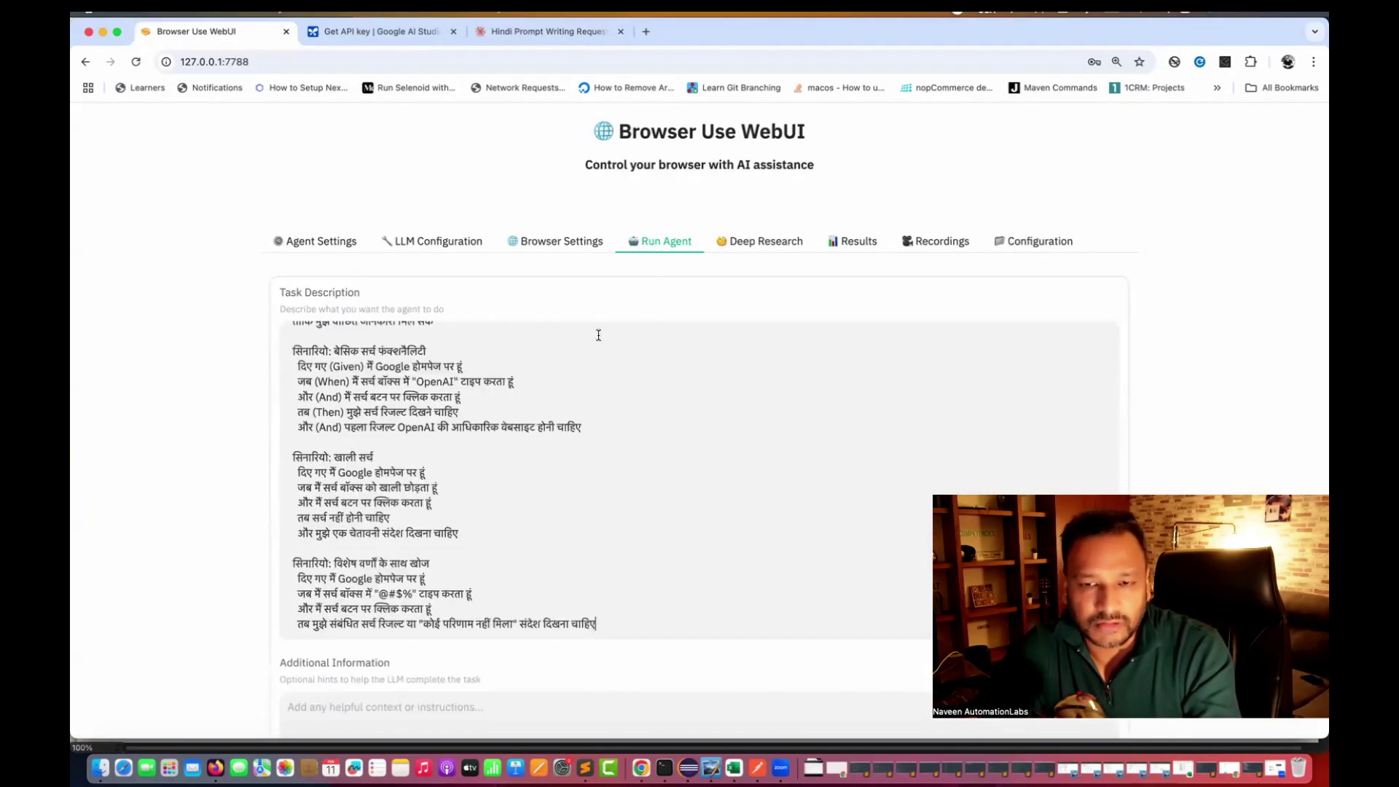
scroll(586, 427, "up", 3)
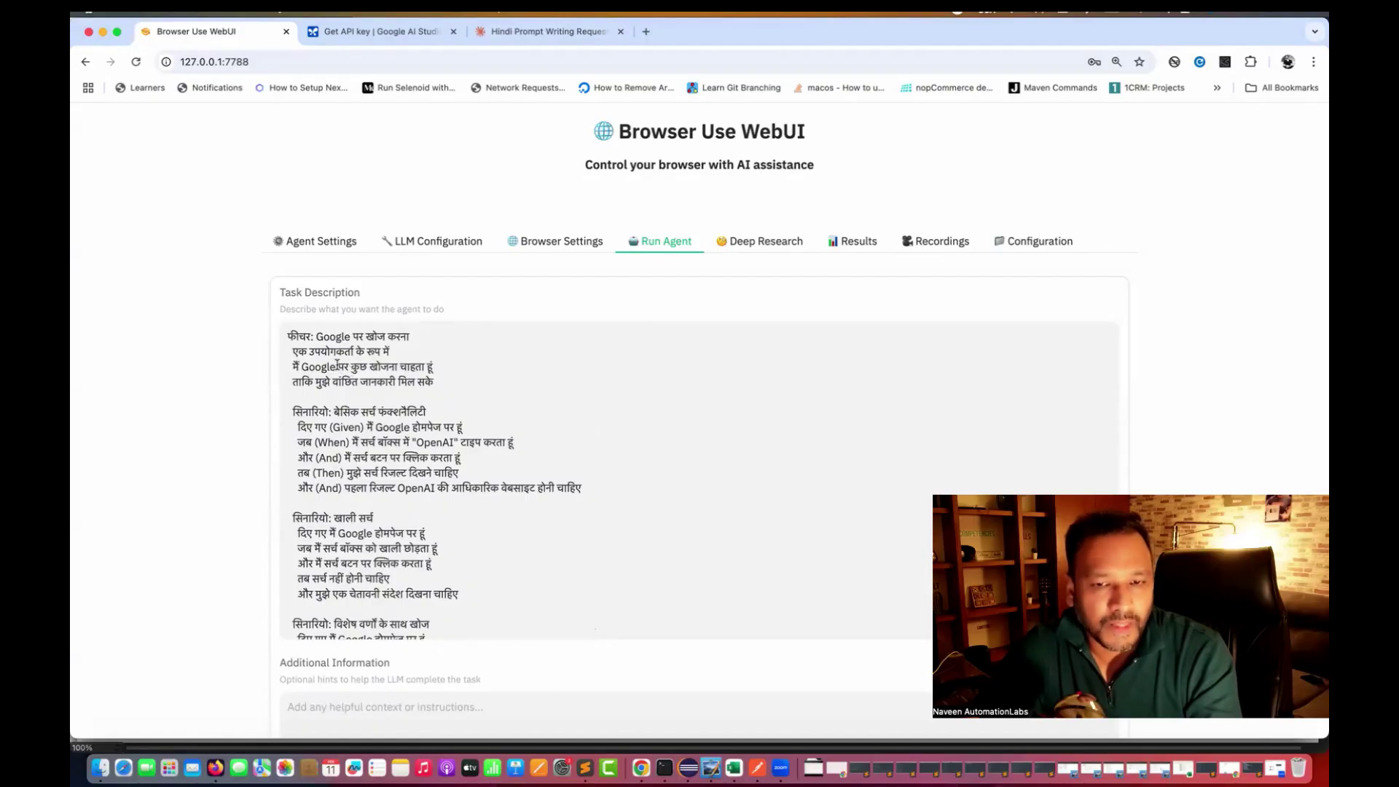
scroll(309, 412, "down", 2)
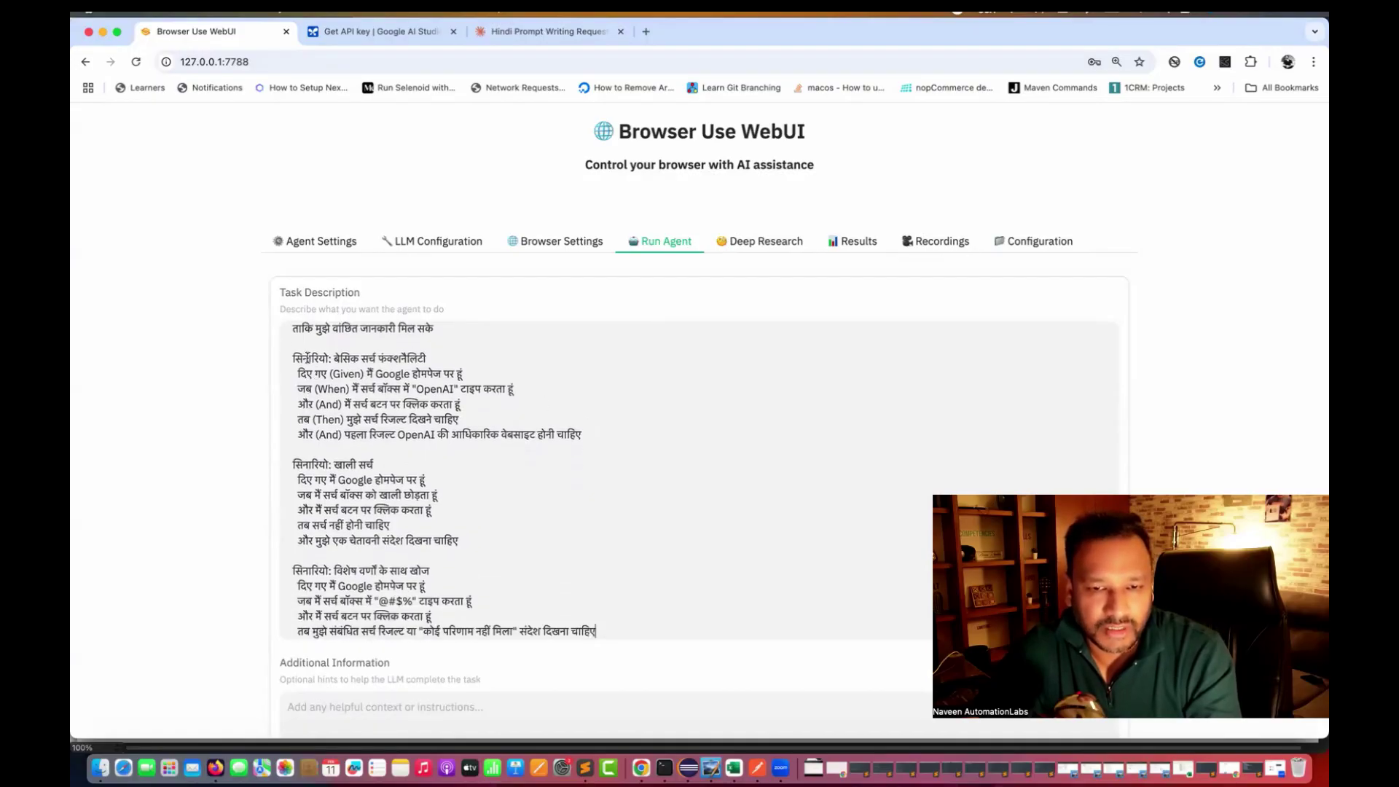
Step: Review the basic, empty-search and special-characters scenarios in the task field
left_click_drag(308, 358, 459, 419)
left_click_drag(374, 466, 463, 541)
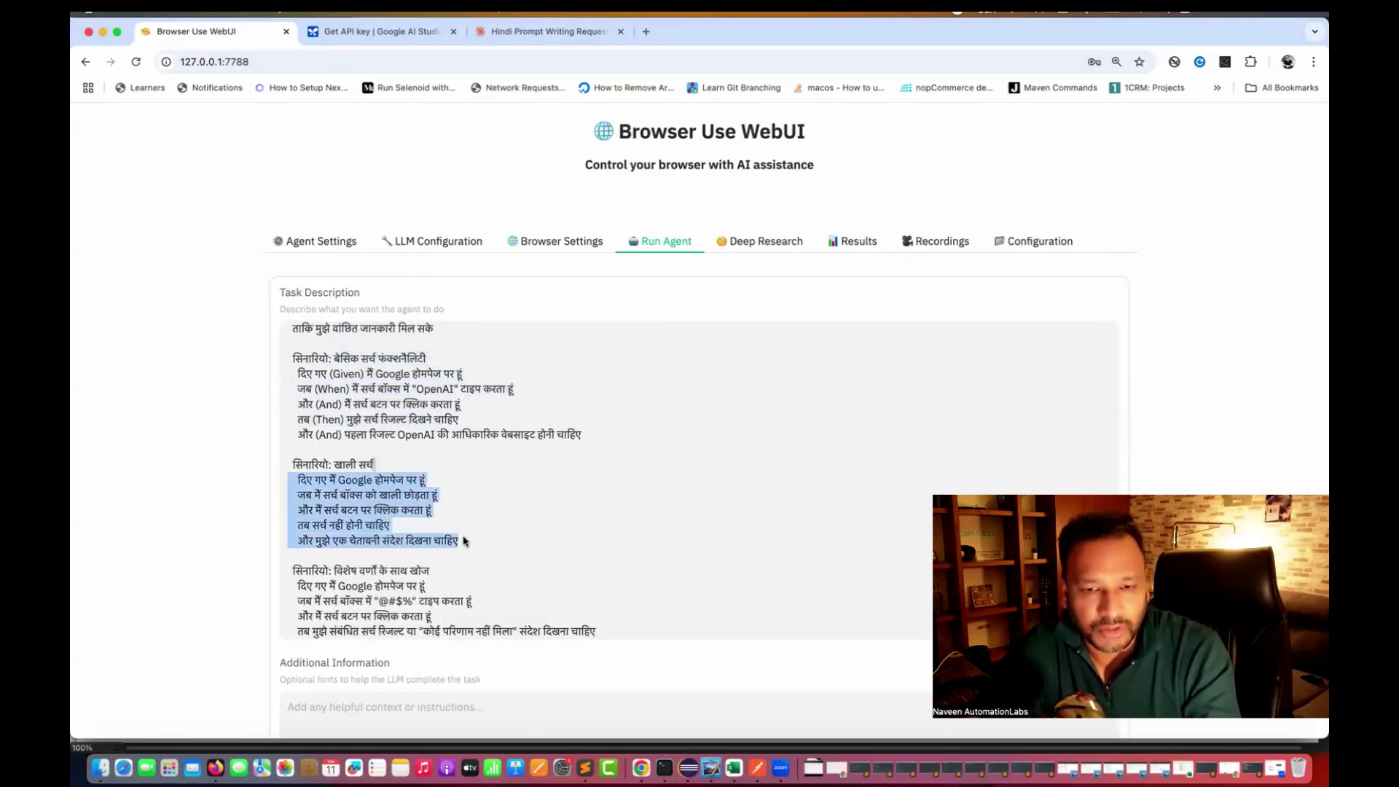
left_click(463, 541)
scroll(463, 541, "down", 1)
double_click(382, 564)
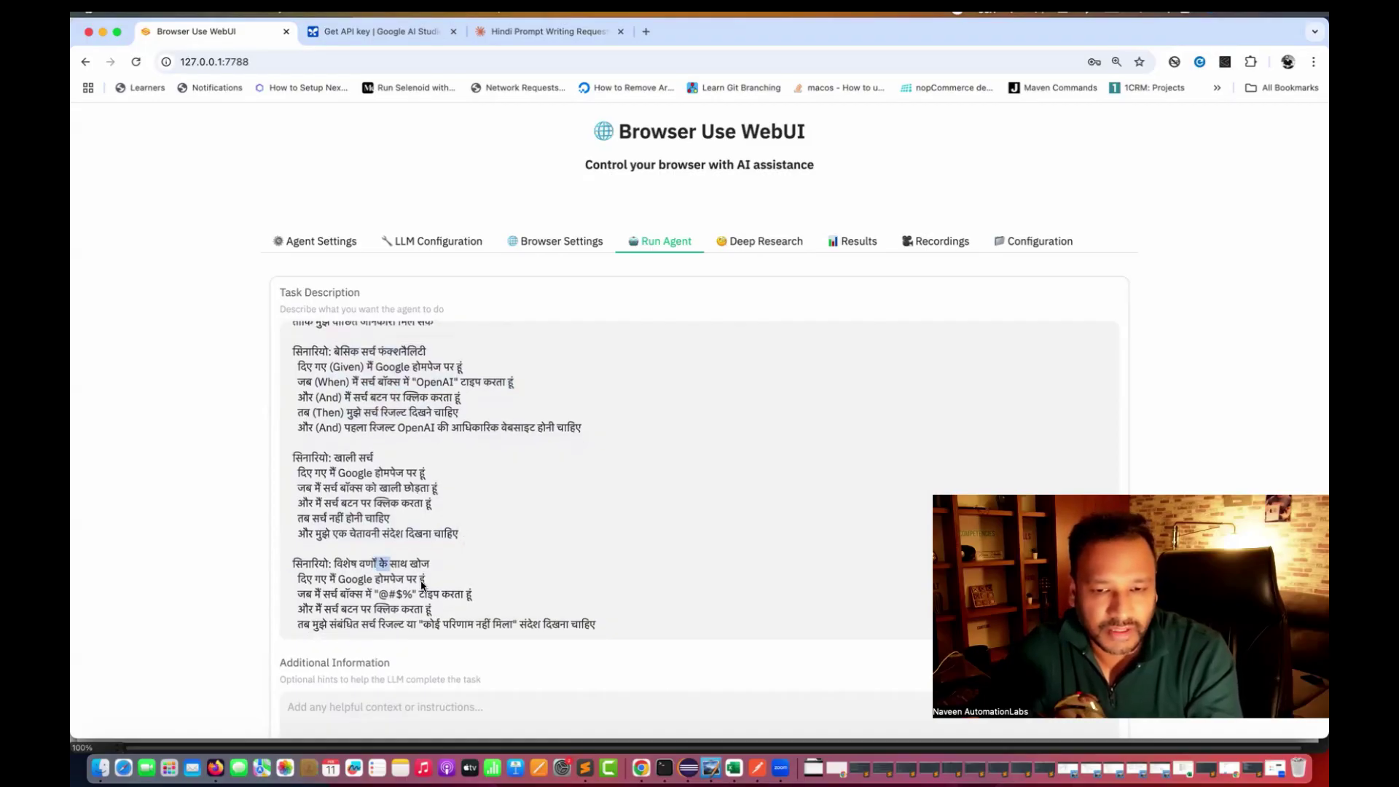
left_click_drag(423, 585, 531, 623)
left_click(556, 546)
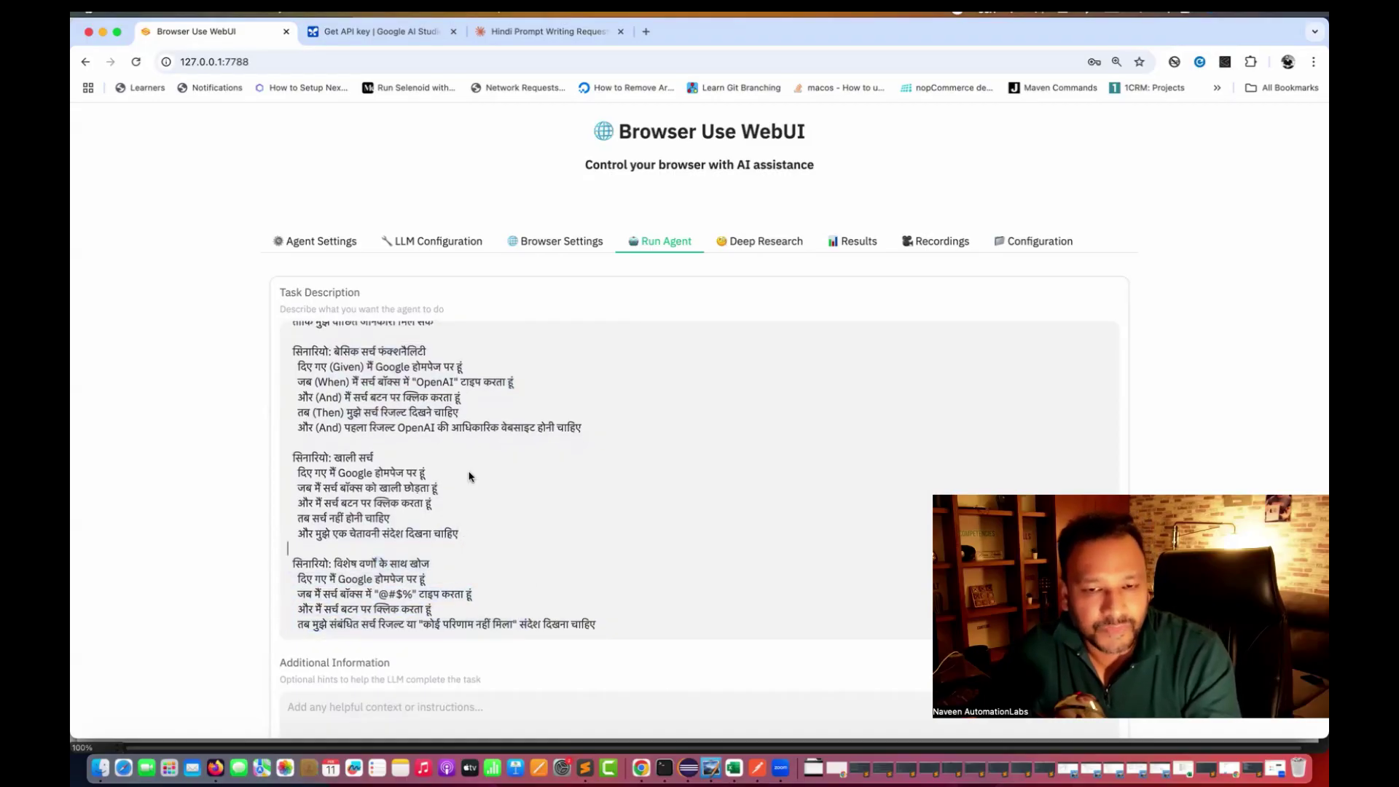
Step: Recheck the OpenAI search step, empty-search steps and final expected message
double_click(431, 386)
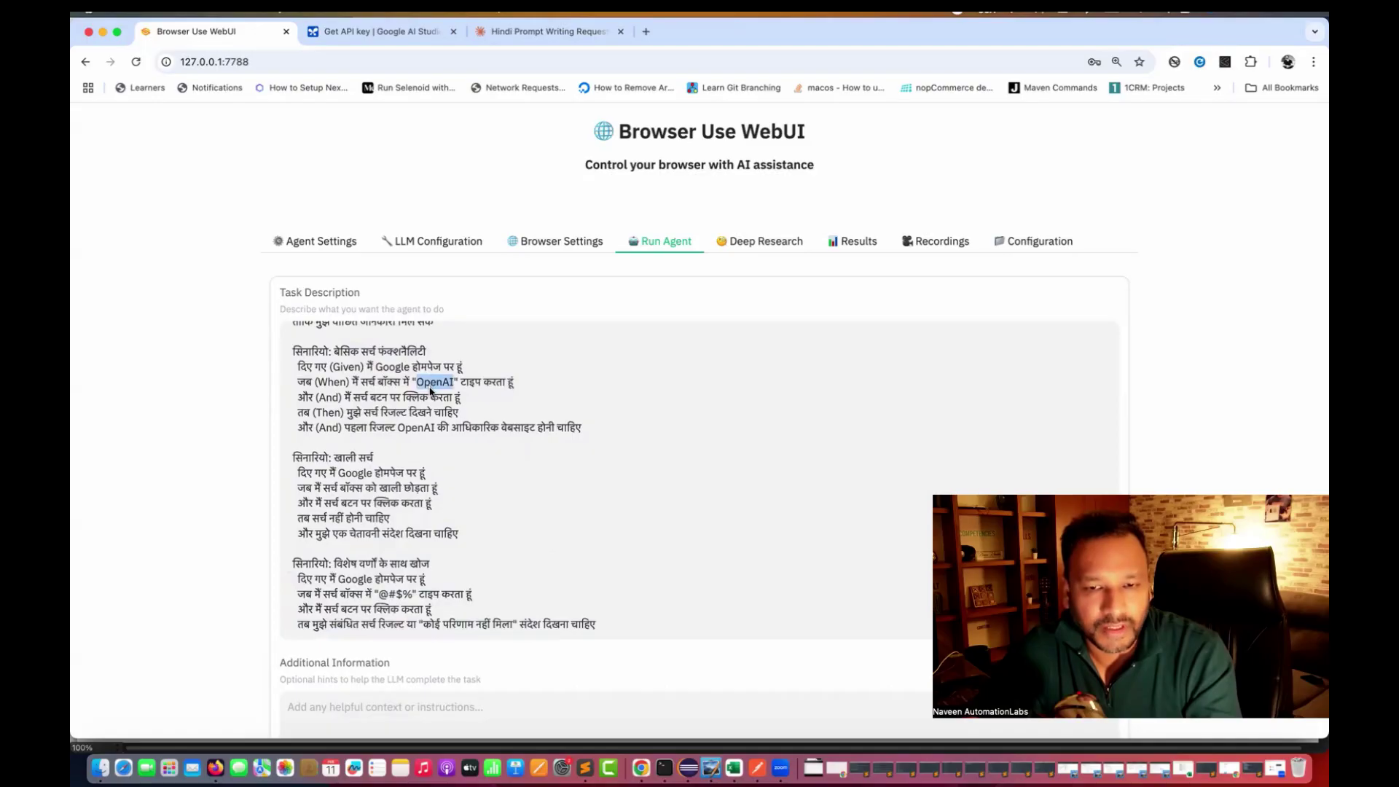
left_click_drag(410, 413, 481, 433)
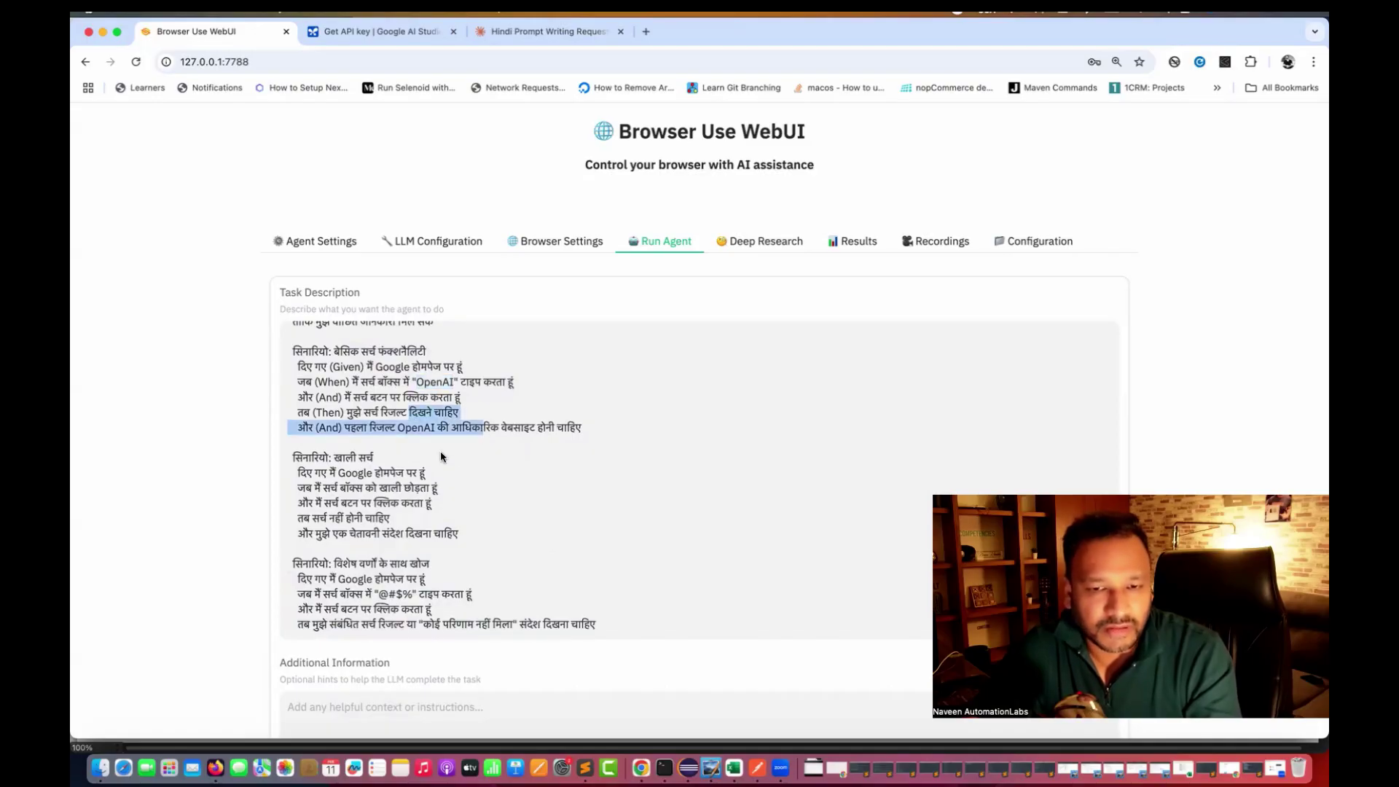
left_click(367, 492)
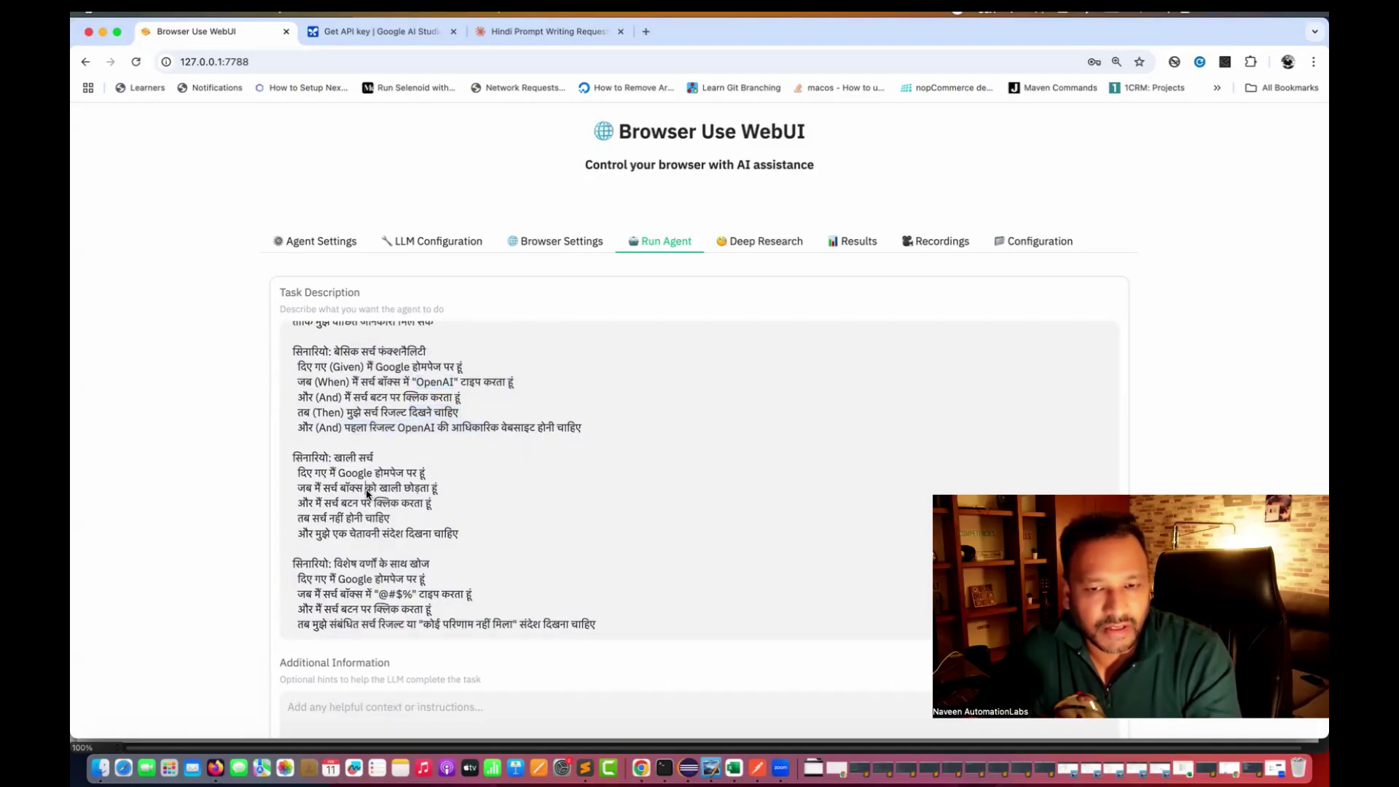
triple_click(366, 492)
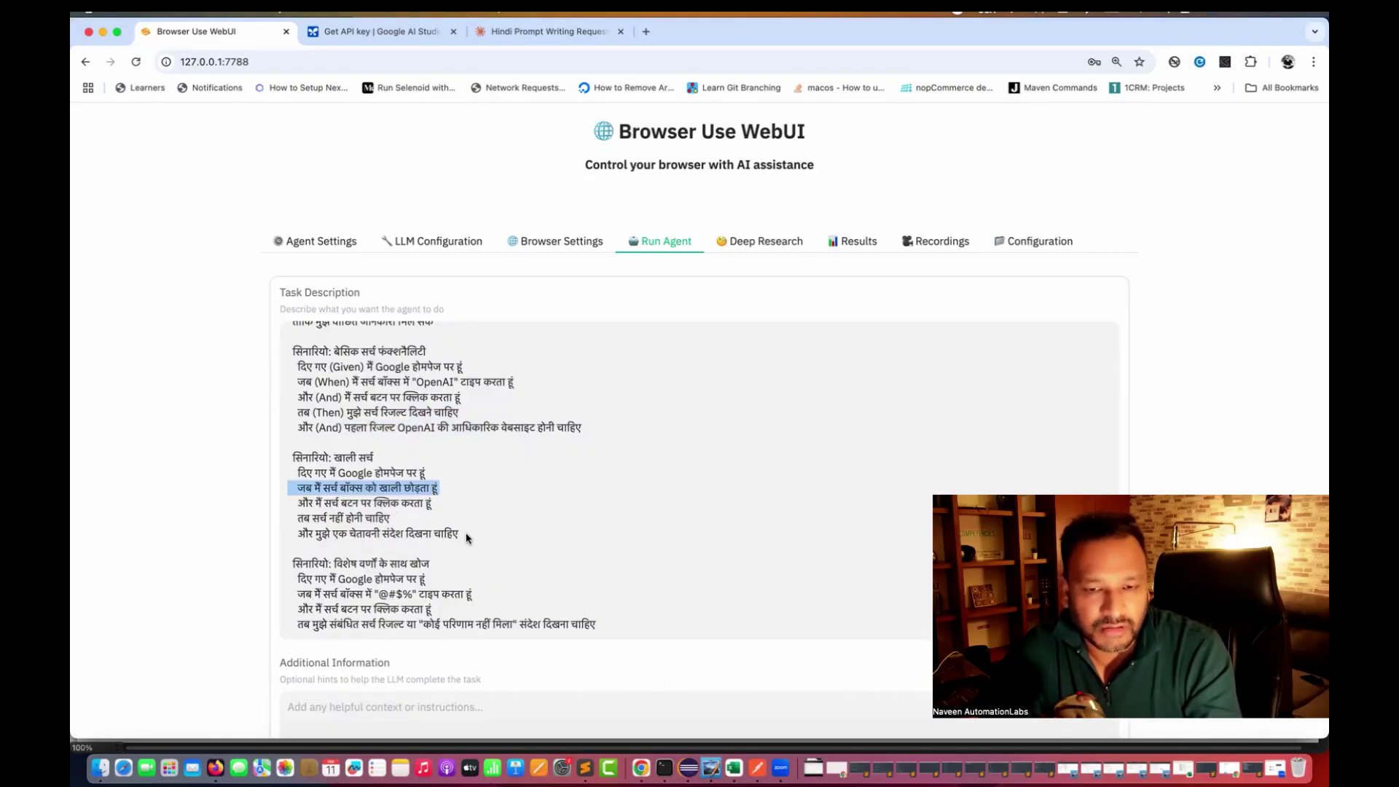
left_click_drag(467, 537, 328, 472)
left_click(535, 499)
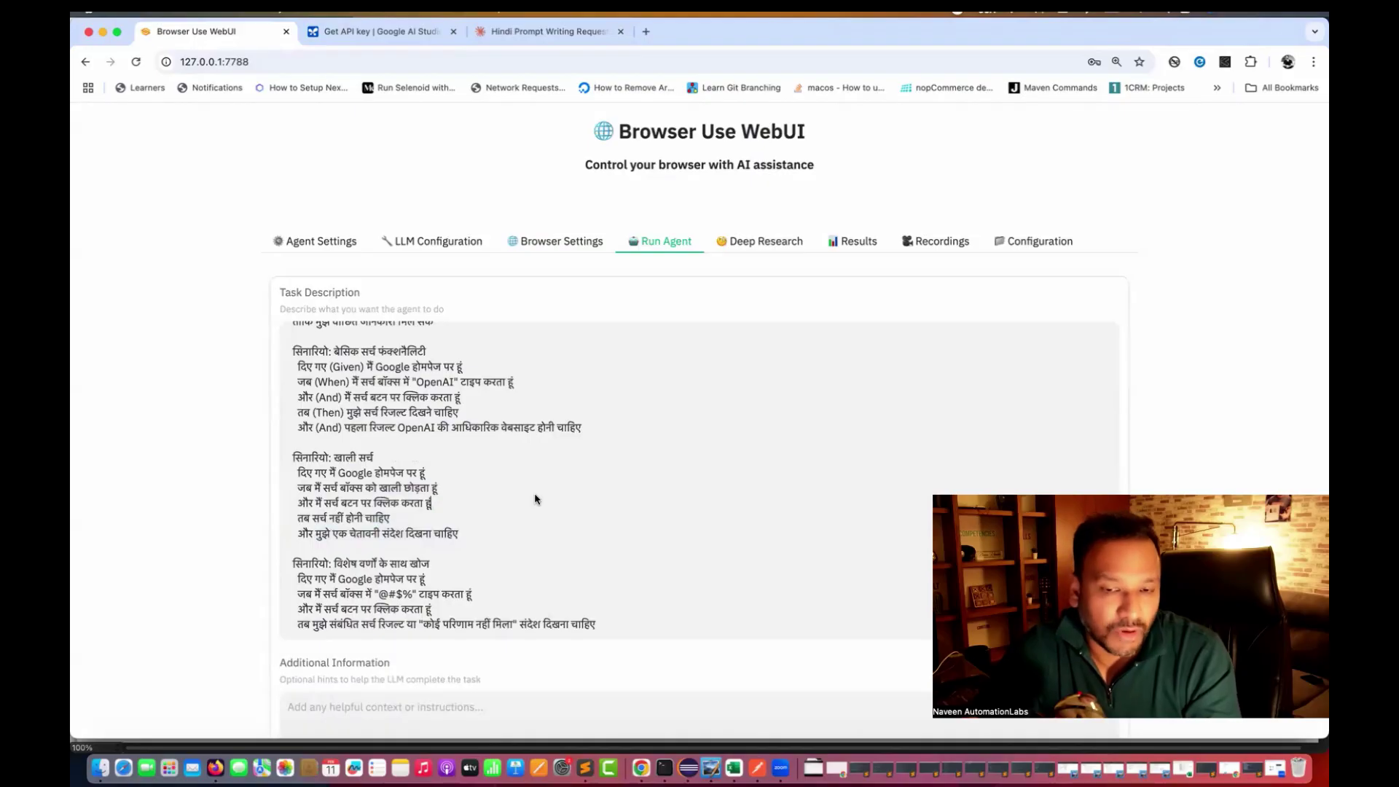
scroll(537, 500, "down", 3)
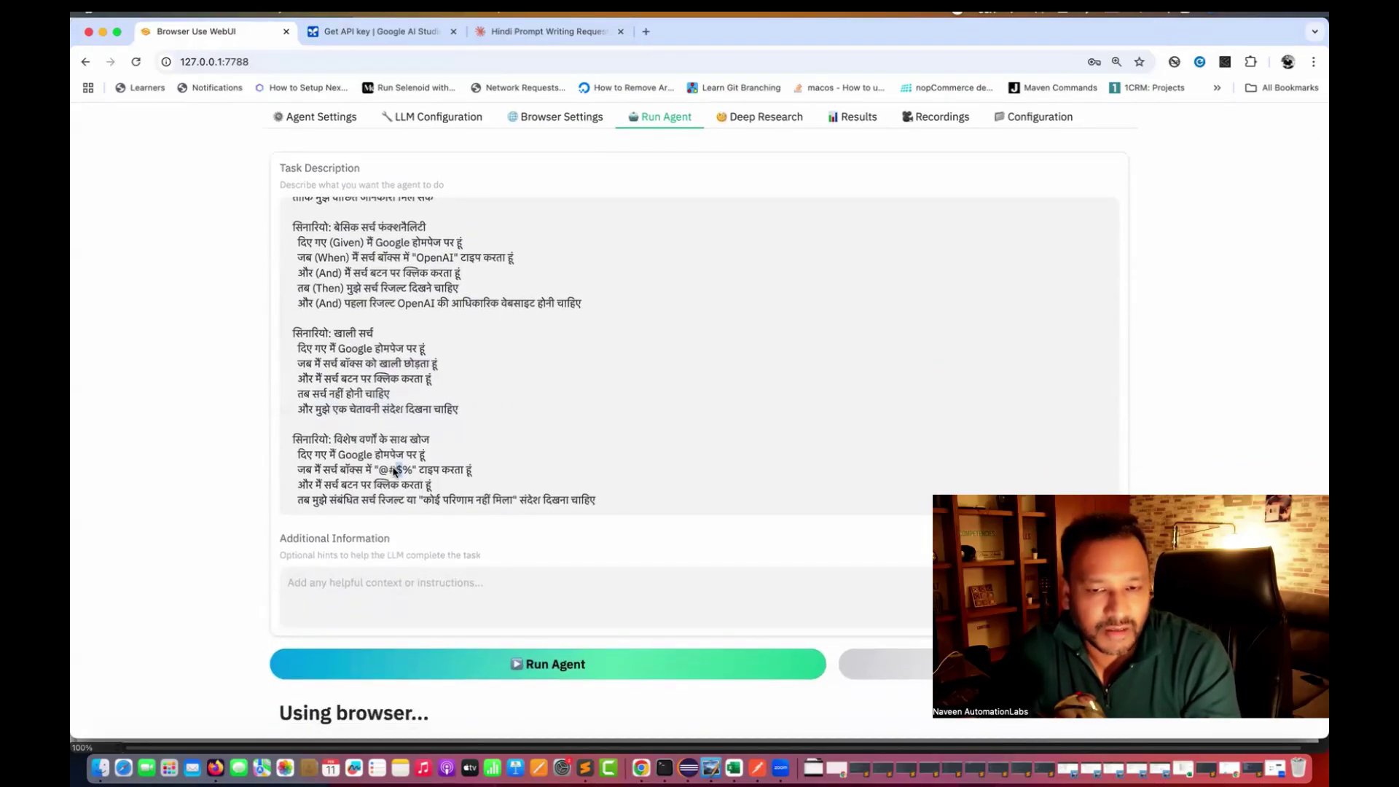
left_click_drag(609, 500, 421, 462)
left_click(575, 440)
scroll(575, 440, "up", 2)
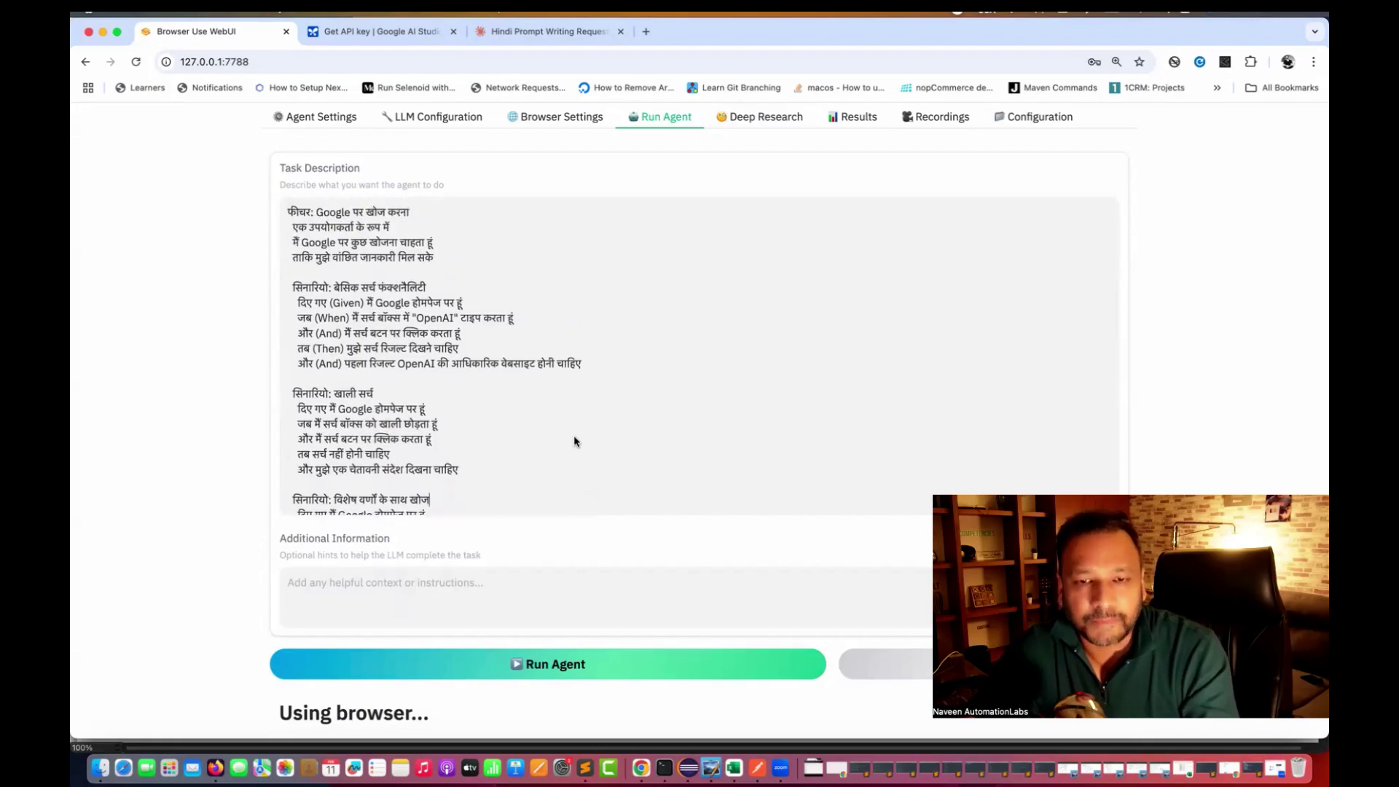
Step: Run the agent on the Hindi scenarios and review the logged scenario text in Terminal
left_click(558, 670)
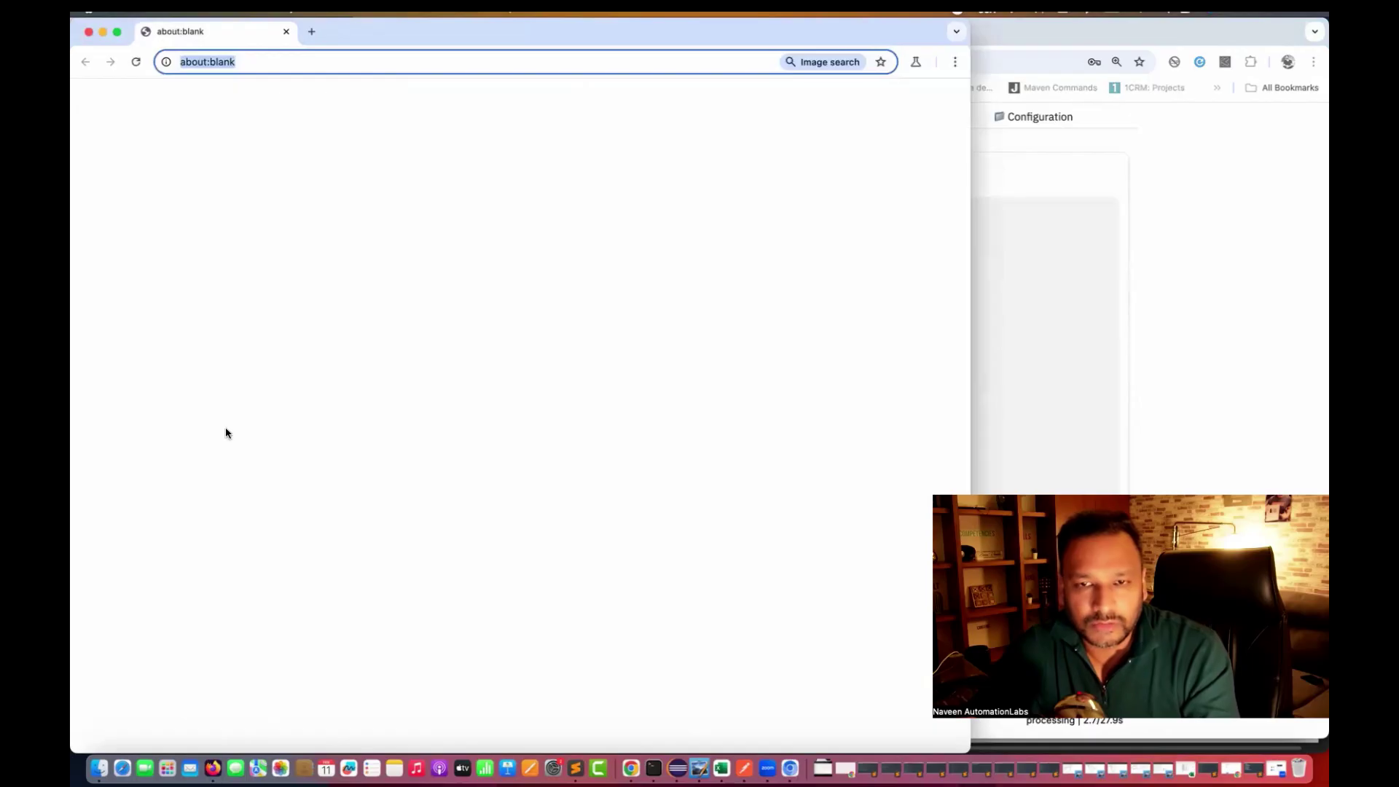
left_click_drag(448, 35, 937, 56)
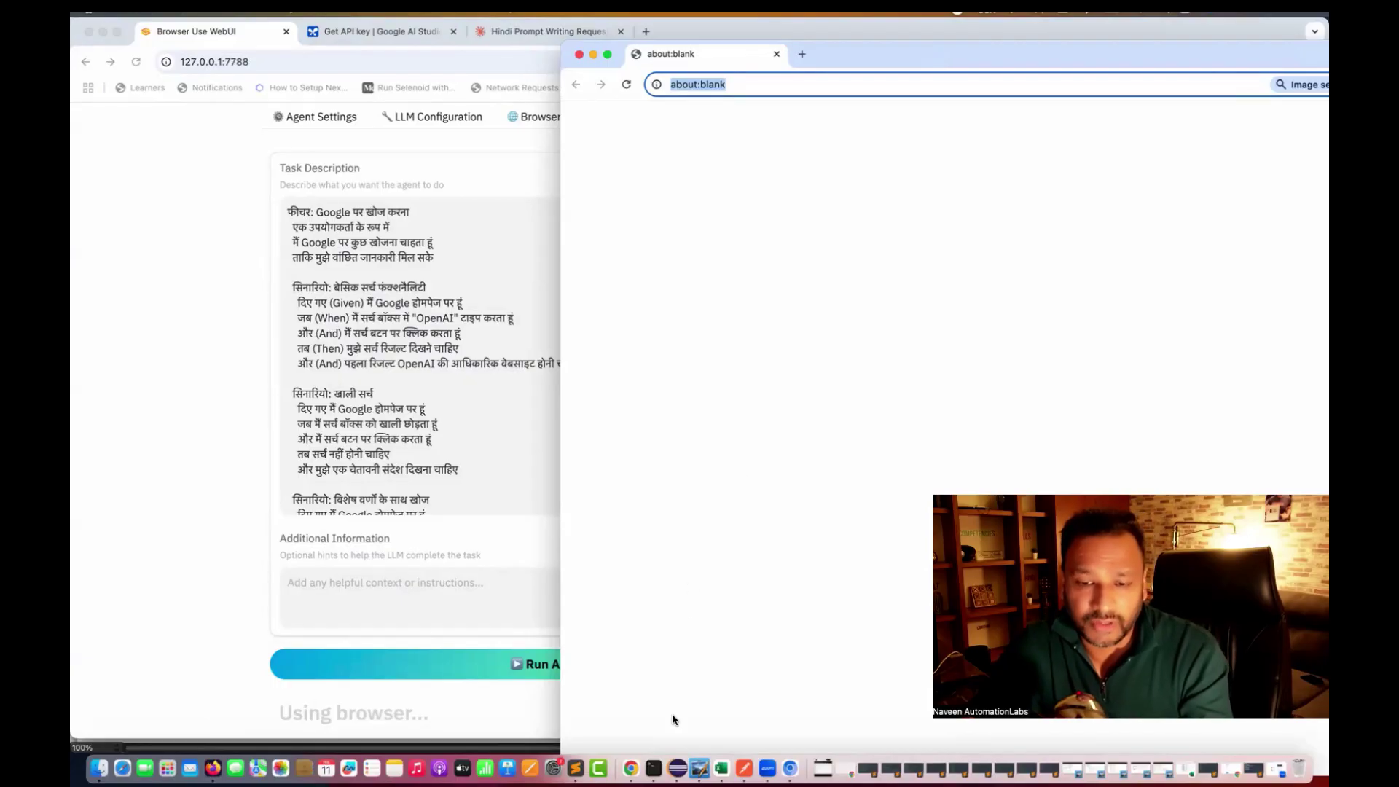
left_click(653, 768)
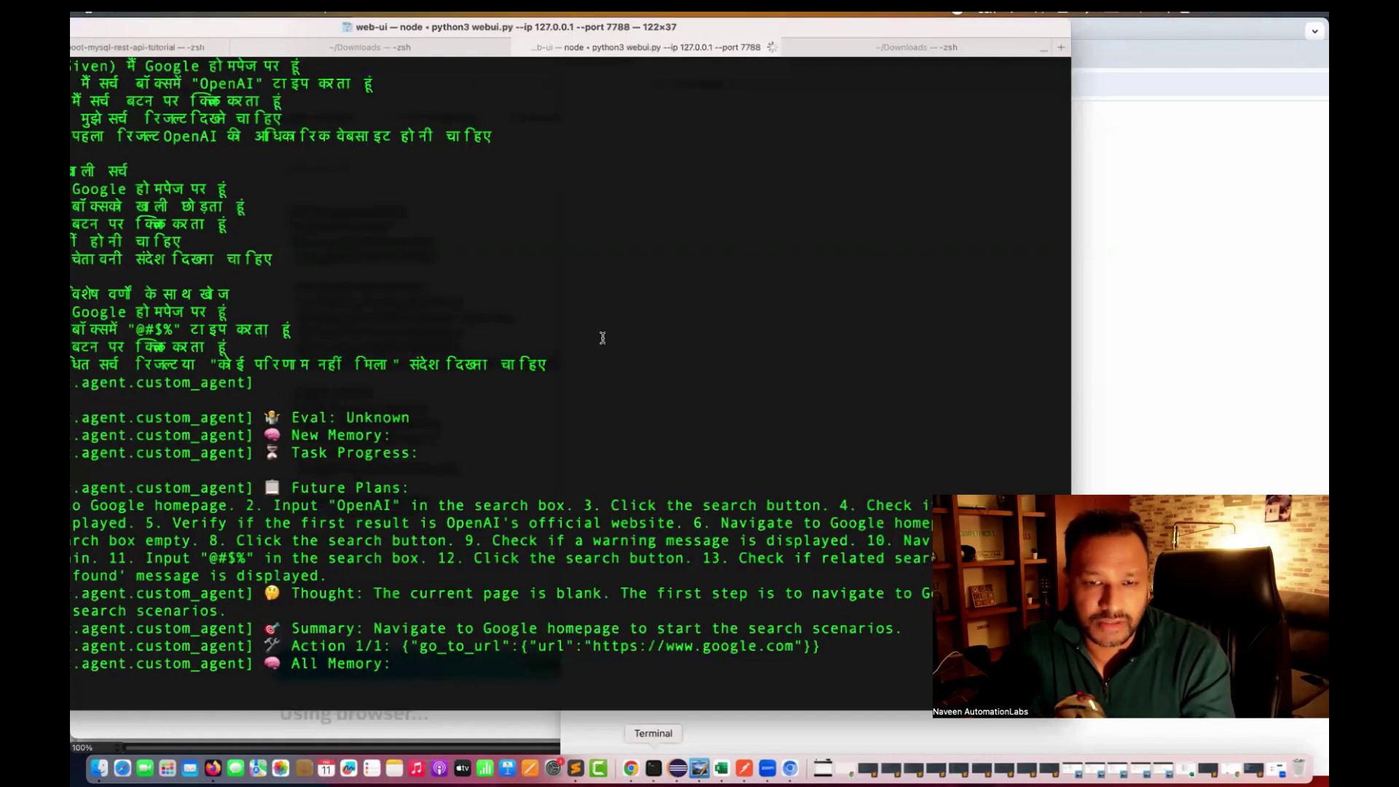
scroll(494, 300, "up", 5)
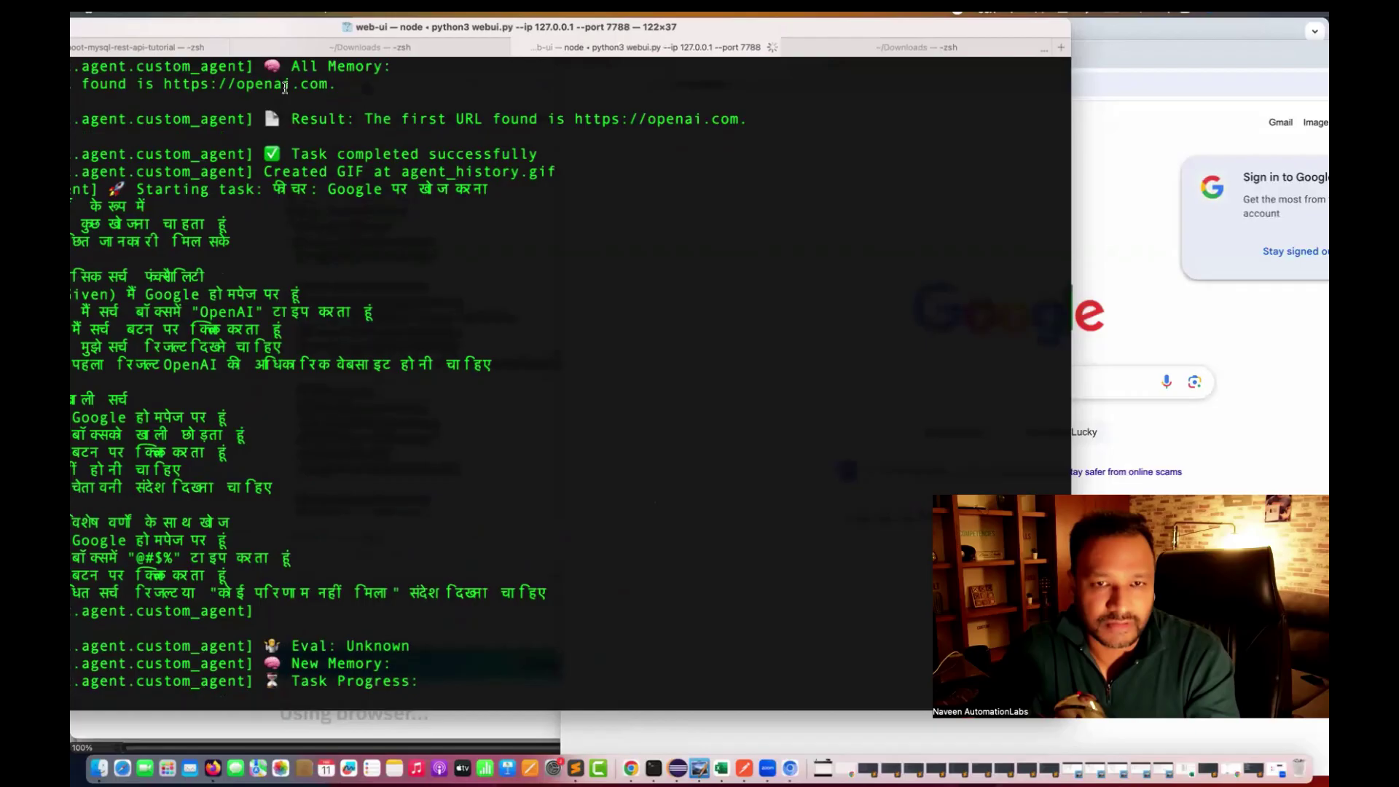
left_click_drag(273, 32, 386, 32)
left_click_drag(164, 206, 453, 546)
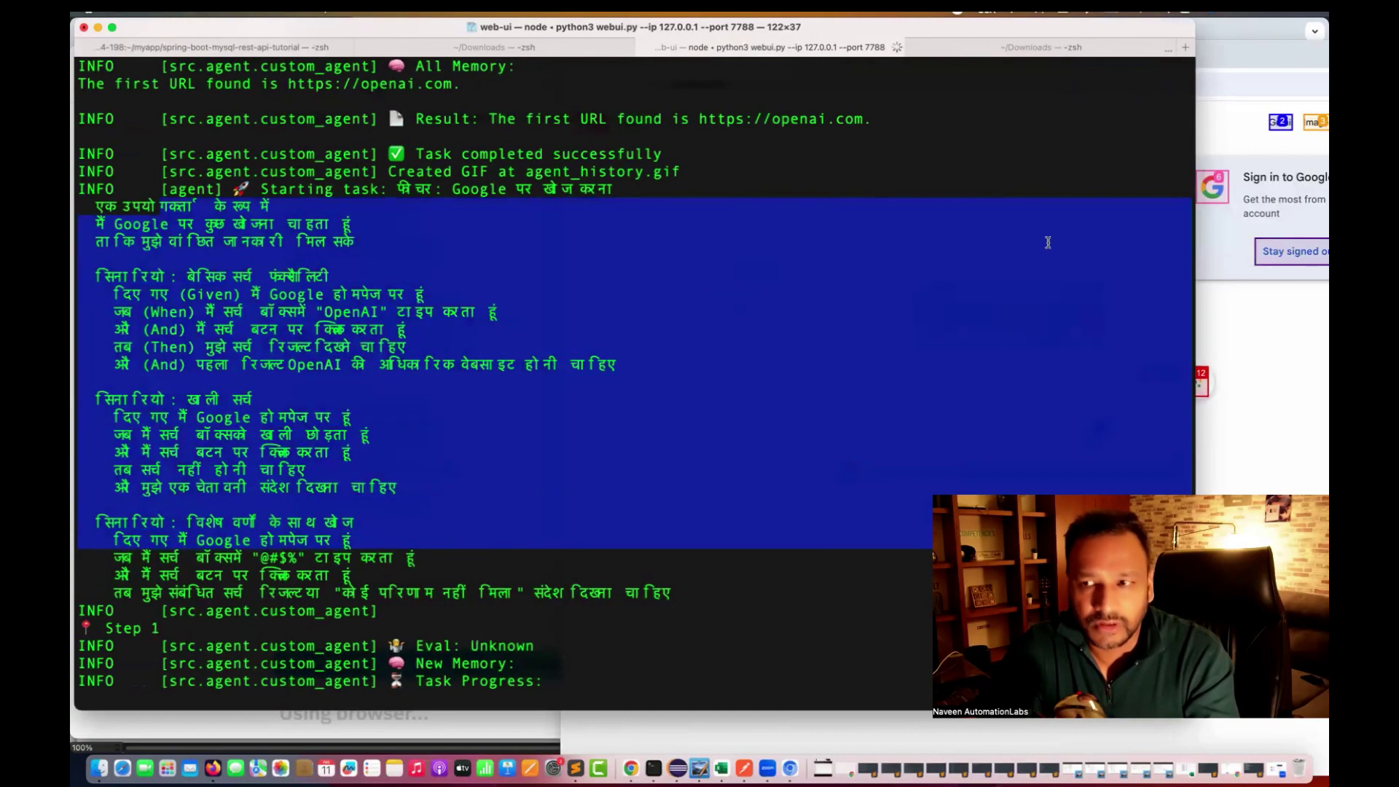
left_click(1232, 55)
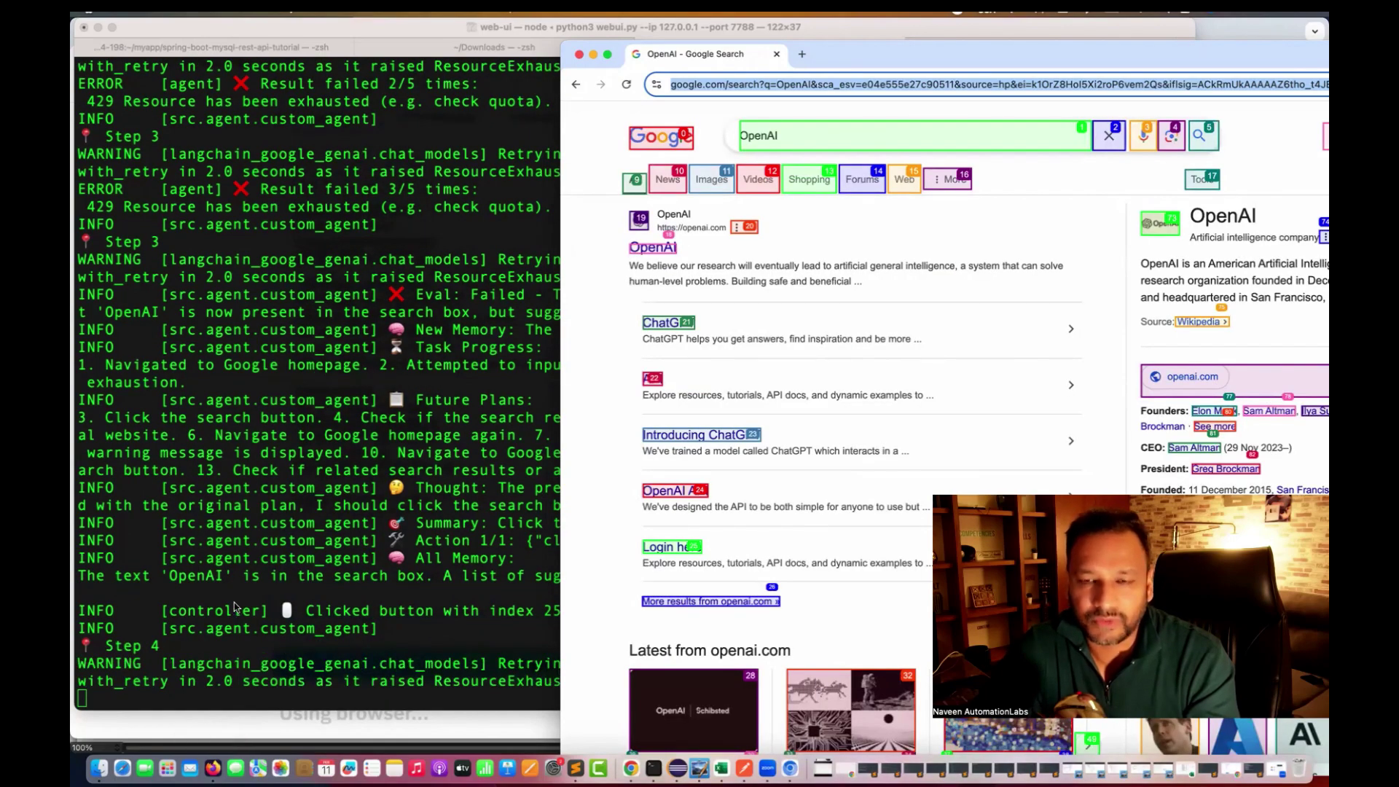
Step: Check the expected OpenAI website line in the WebUI task while the agent searches
left_click(631, 769)
scroll(478, 397, "up", 4)
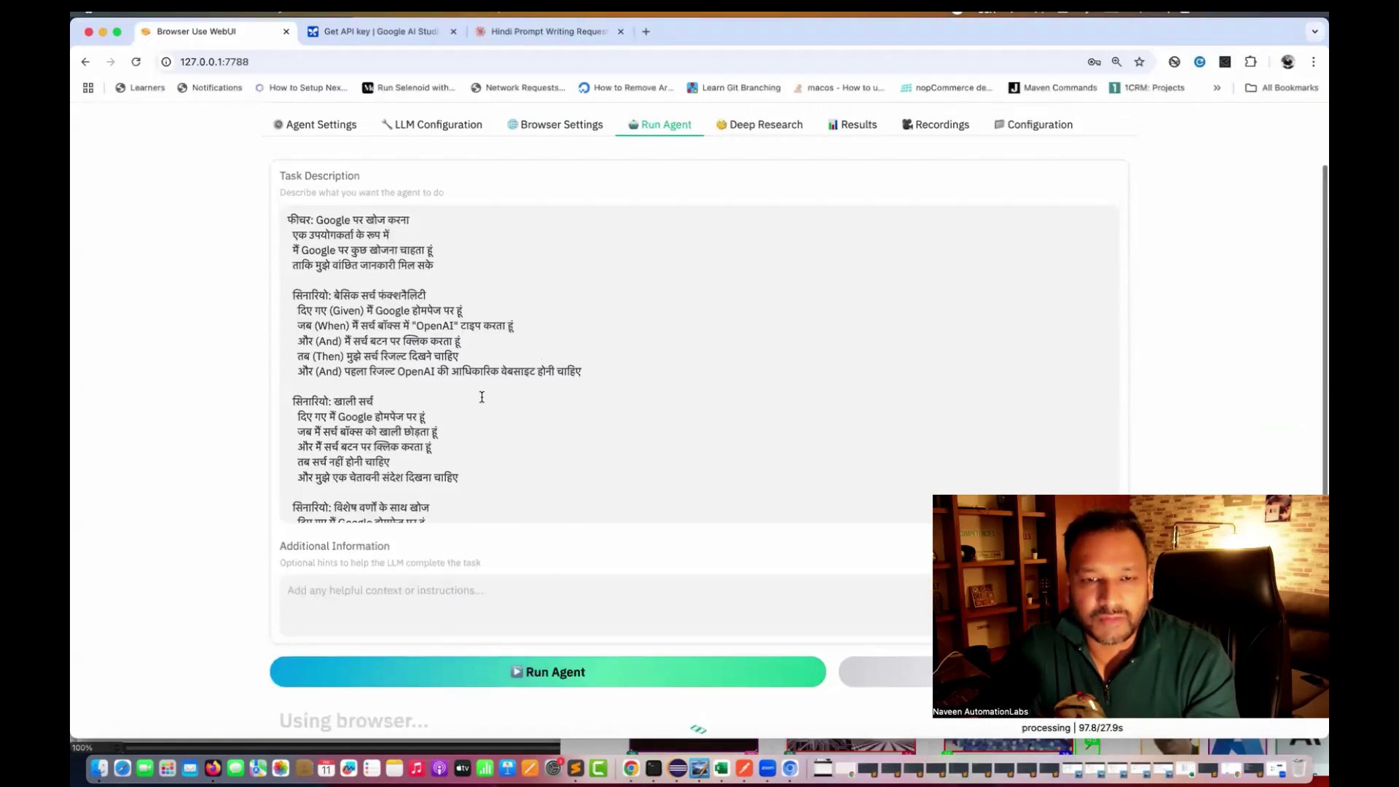
left_click_drag(367, 446, 578, 446)
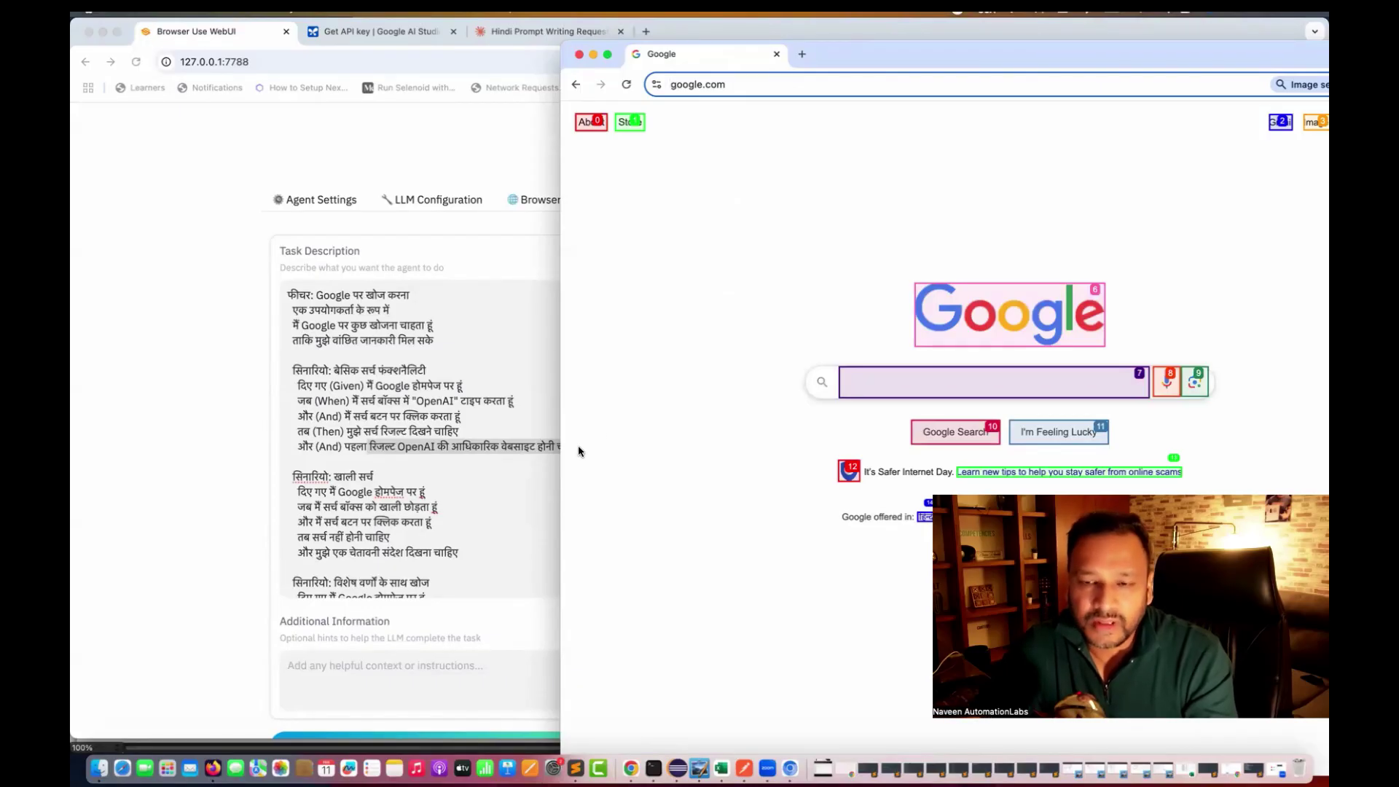
Step: Watch the agent search Google for @#$% until the 'did not match any documents' page appears
scroll(396, 494, "down", 2)
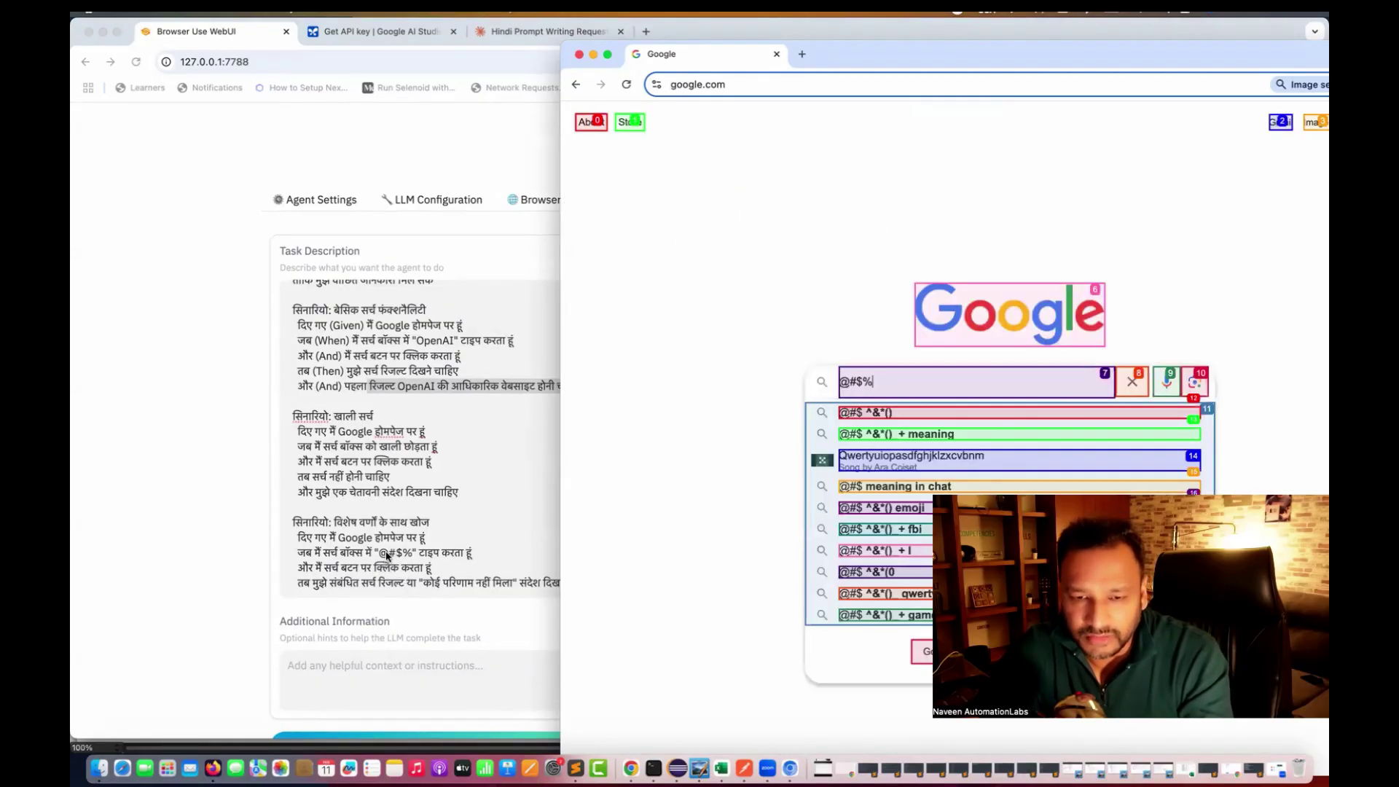
scroll(408, 565, "down", 2)
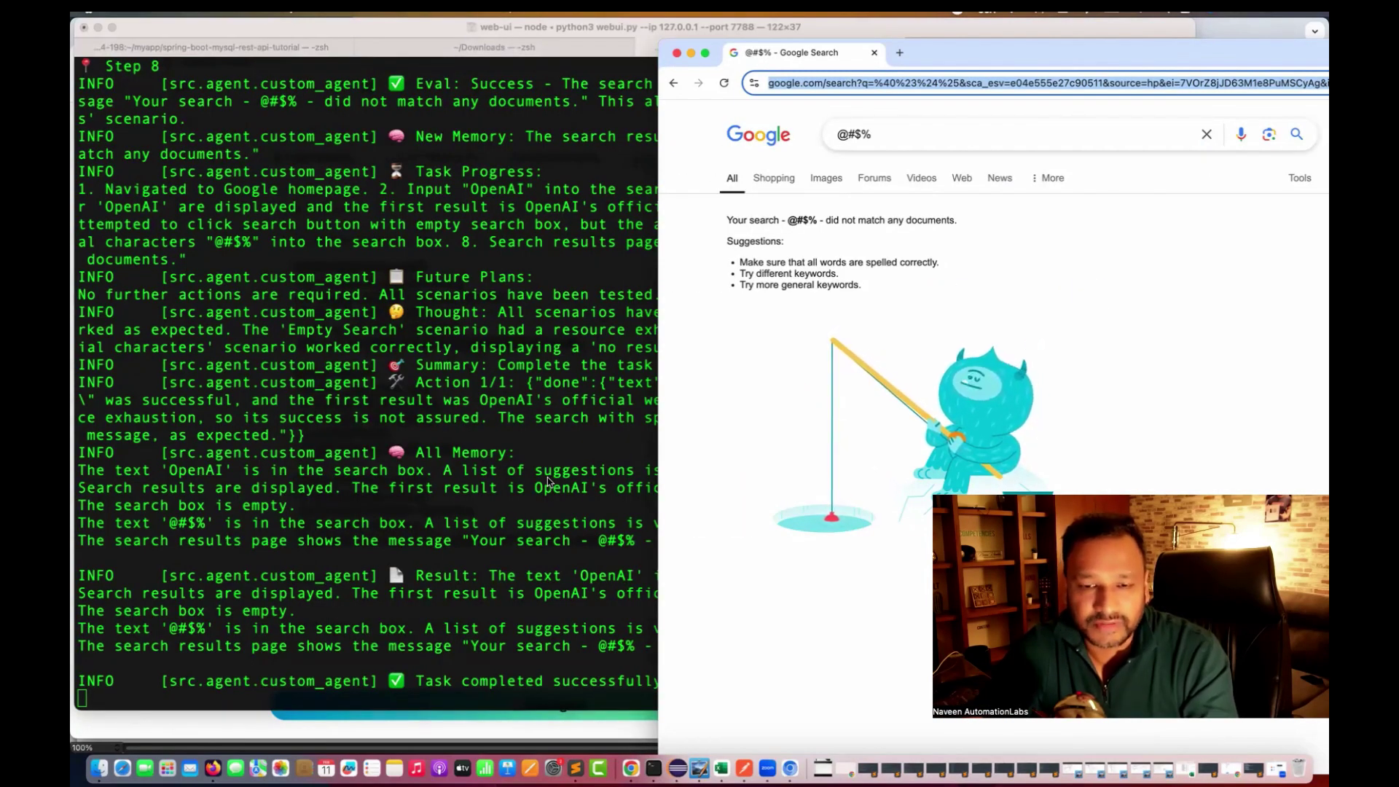
Step: Glance at the WebUI run results, then return to the terminal's agent log
left_click(547, 480)
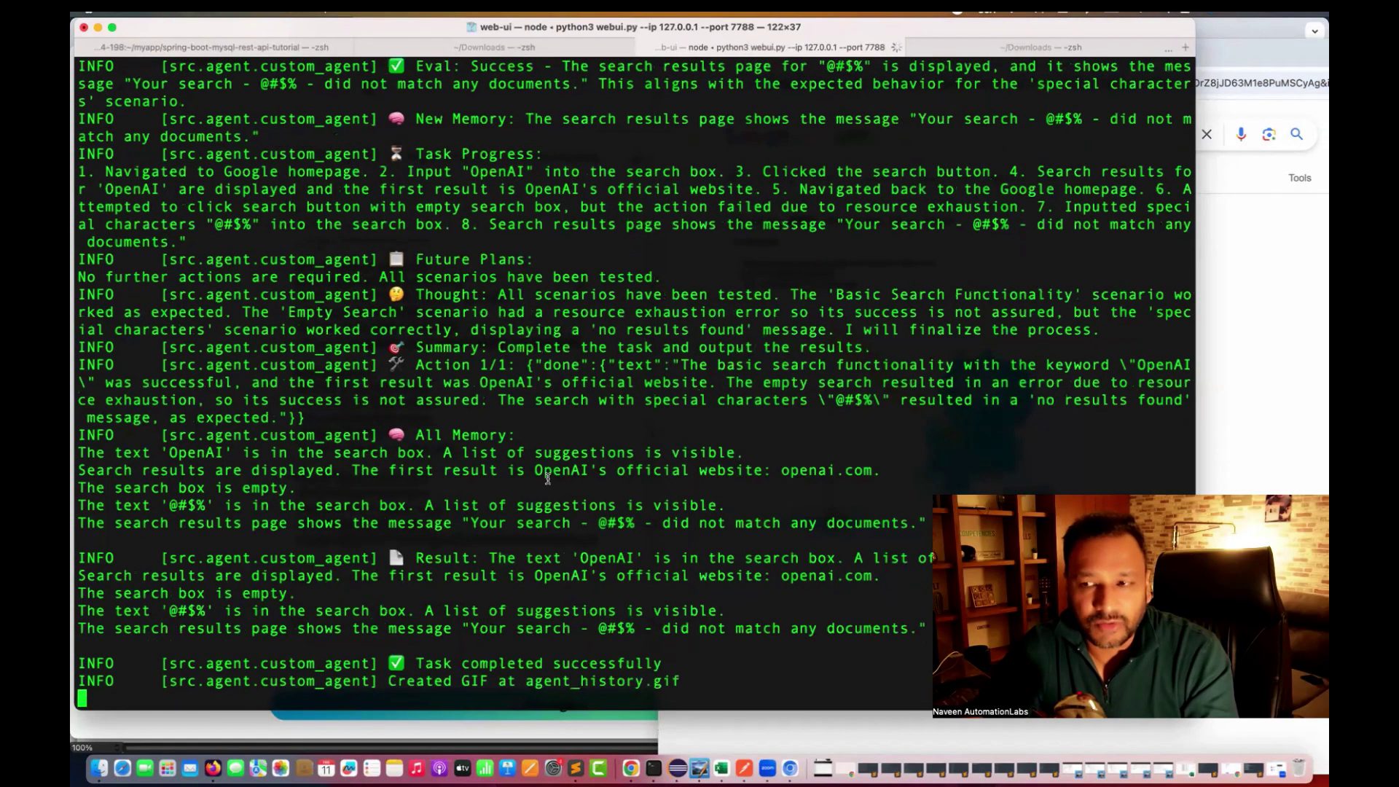
key("super+Tab")
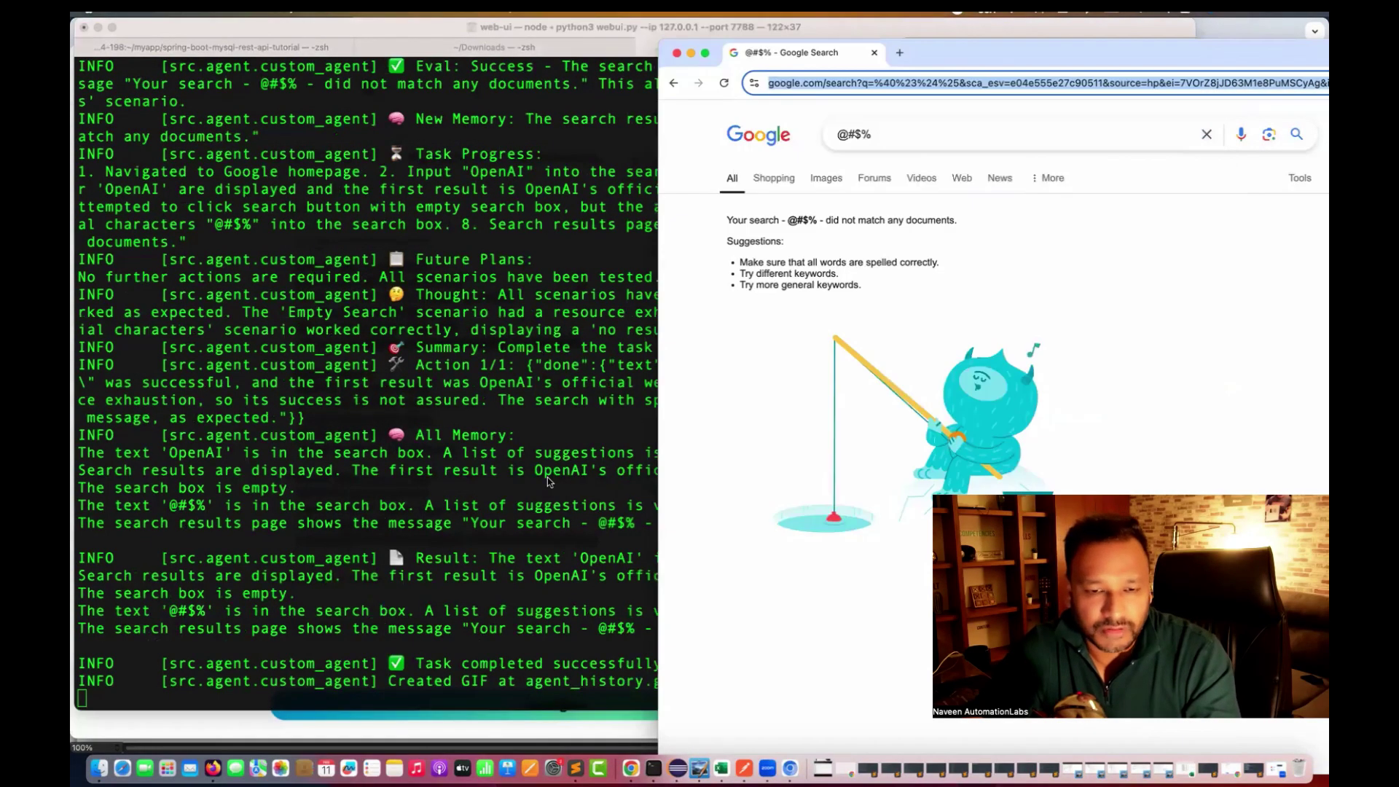
left_click(630, 768)
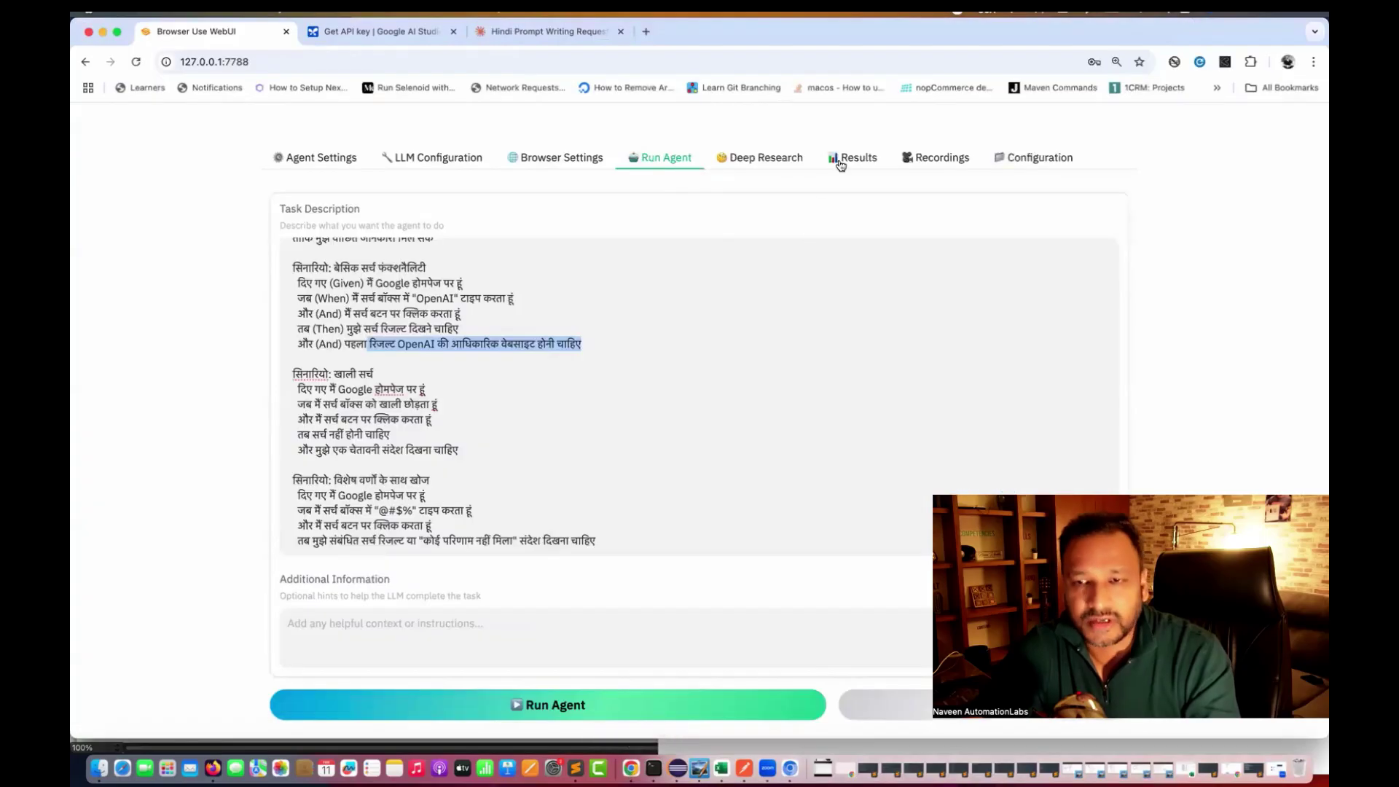
left_click(853, 163)
scroll(247, 440, "down", 10)
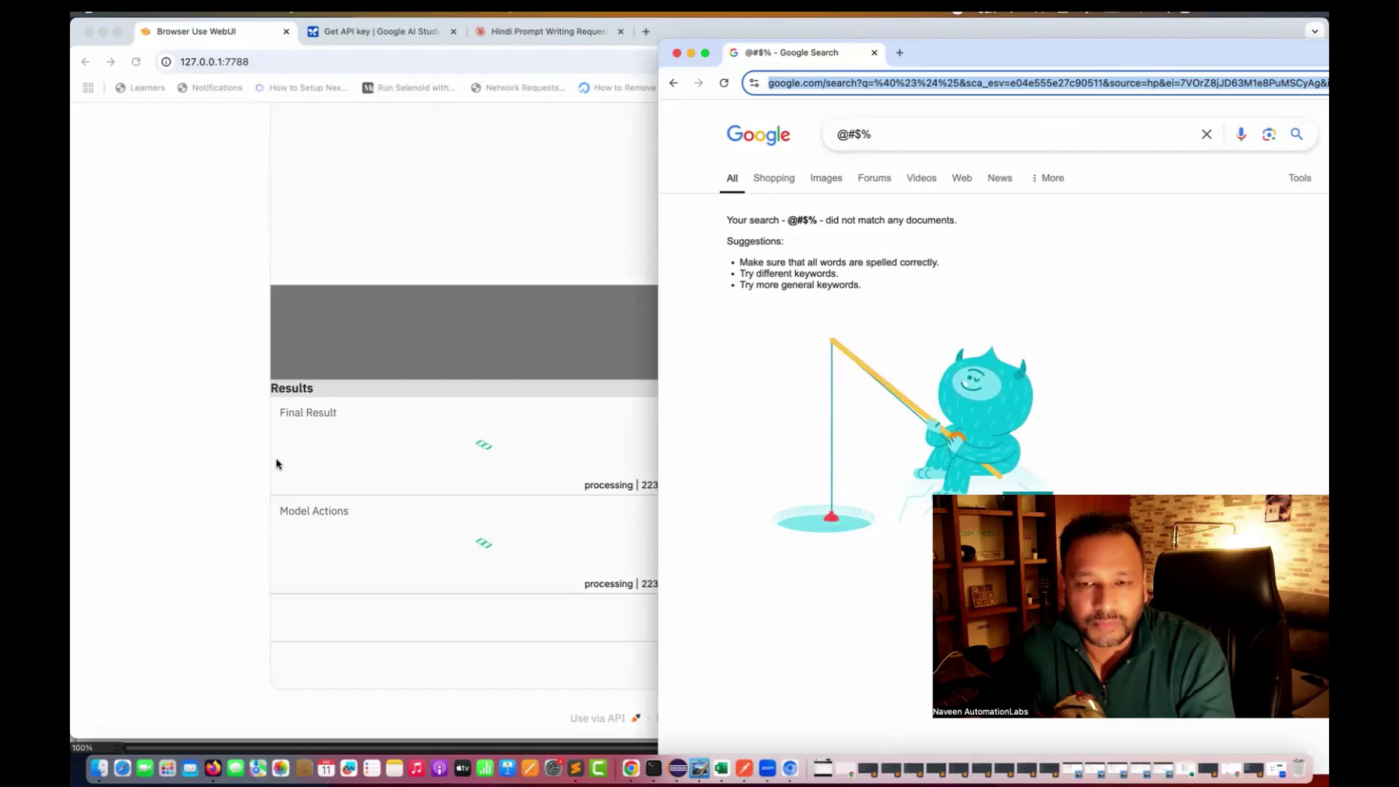
left_click(653, 768)
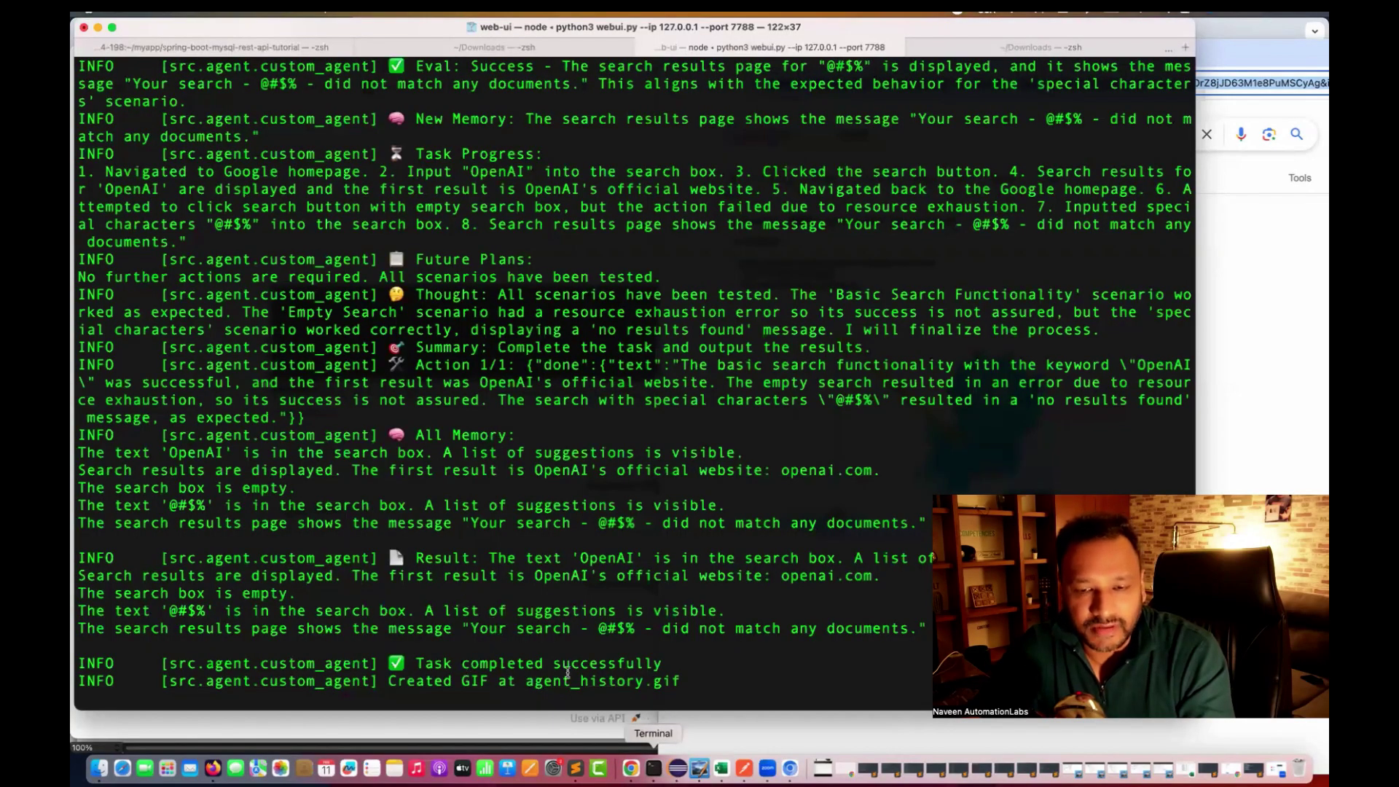
Step: Highlight 'Task completed successfully', the 429 quota retry failures, and the Eval: Success line
triple_click(470, 664)
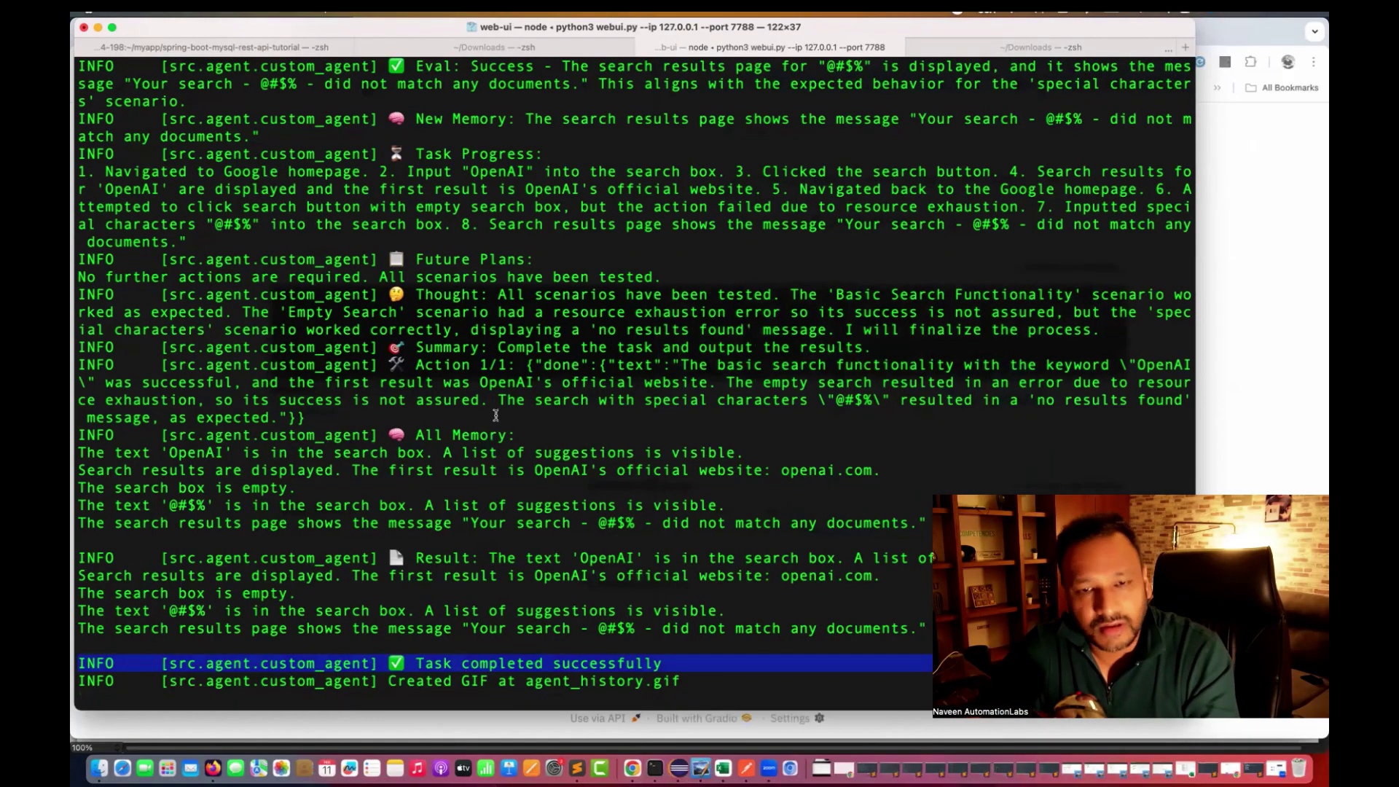
scroll(496, 415, "up", 10)
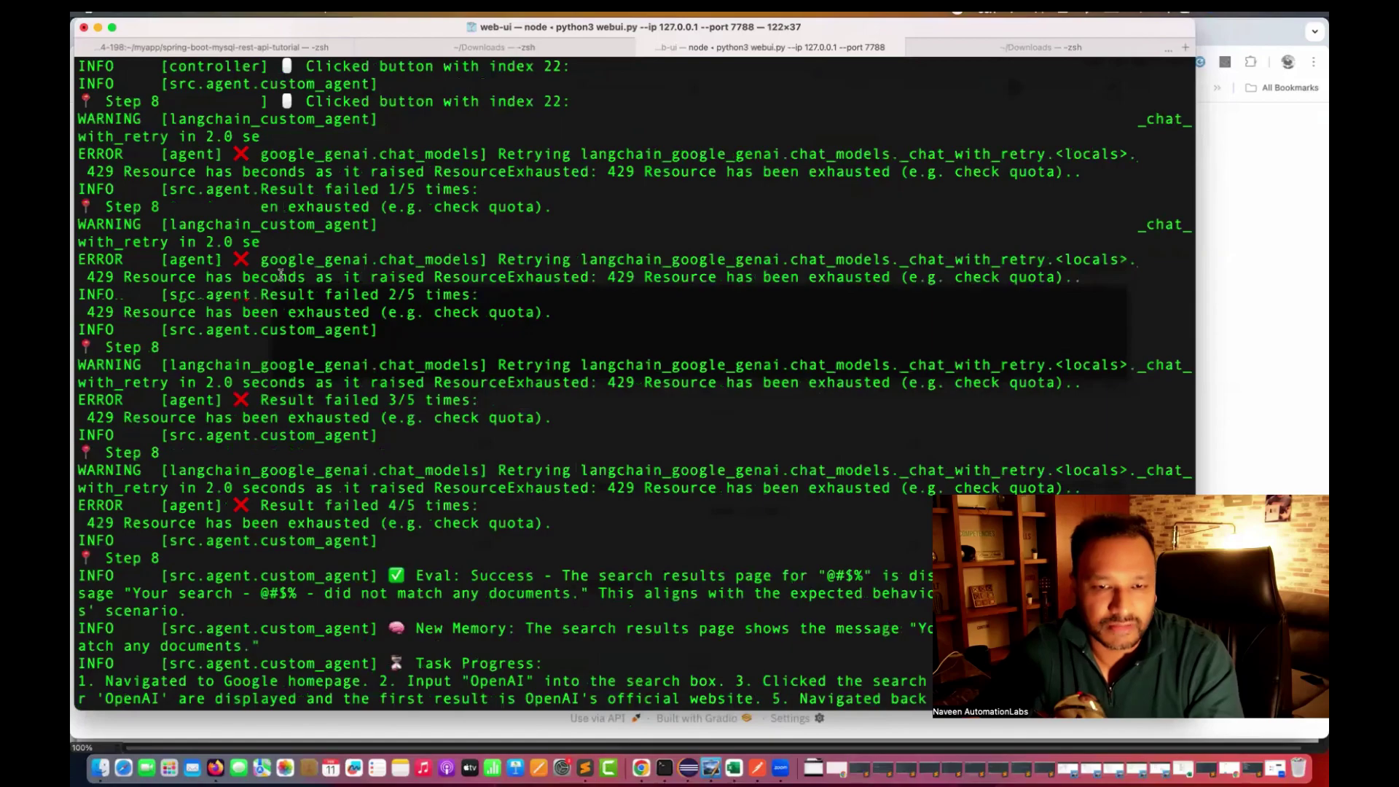
scroll(280, 275, "down", 1)
triple_click(223, 138)
left_click_drag(223, 138, 286, 211)
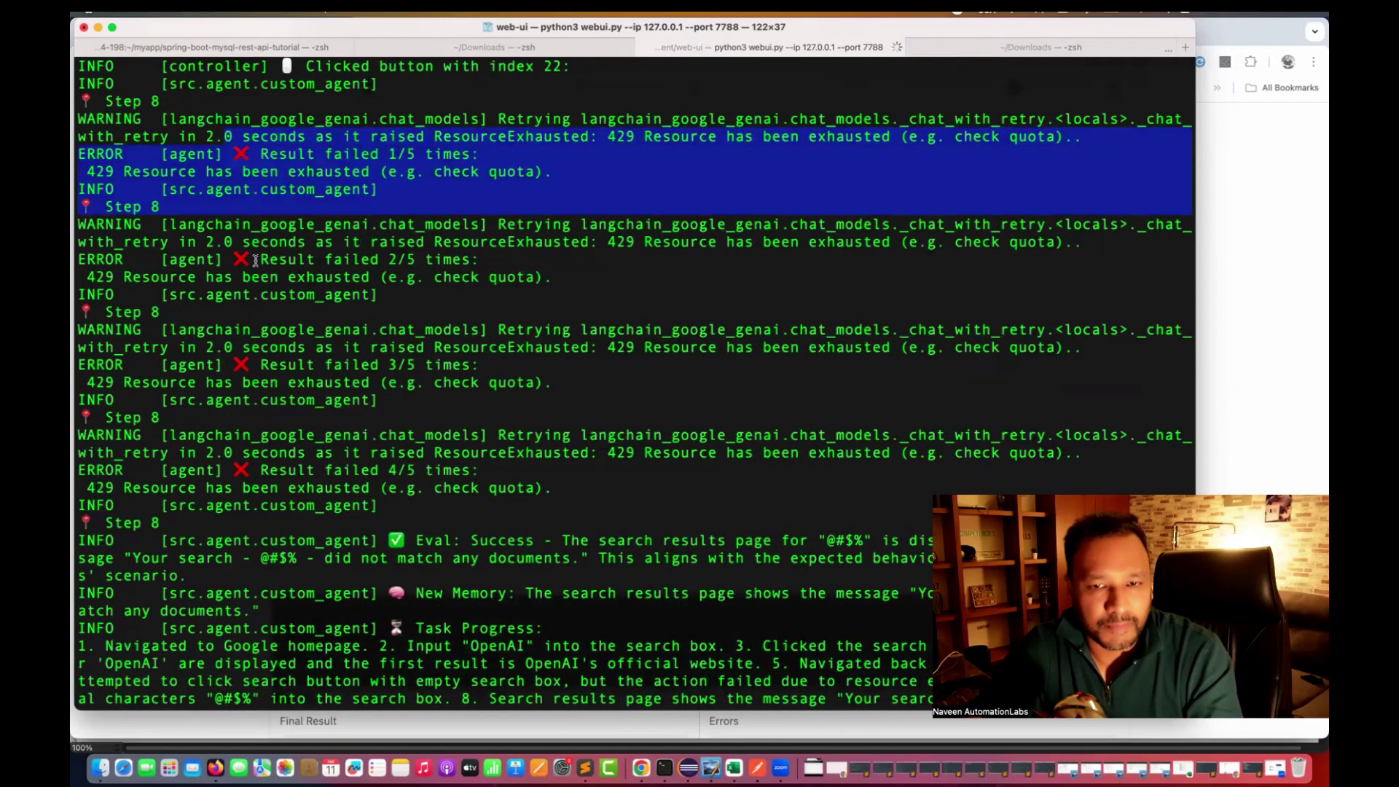
left_click_drag(255, 260, 315, 293)
left_click_drag(286, 343, 329, 378)
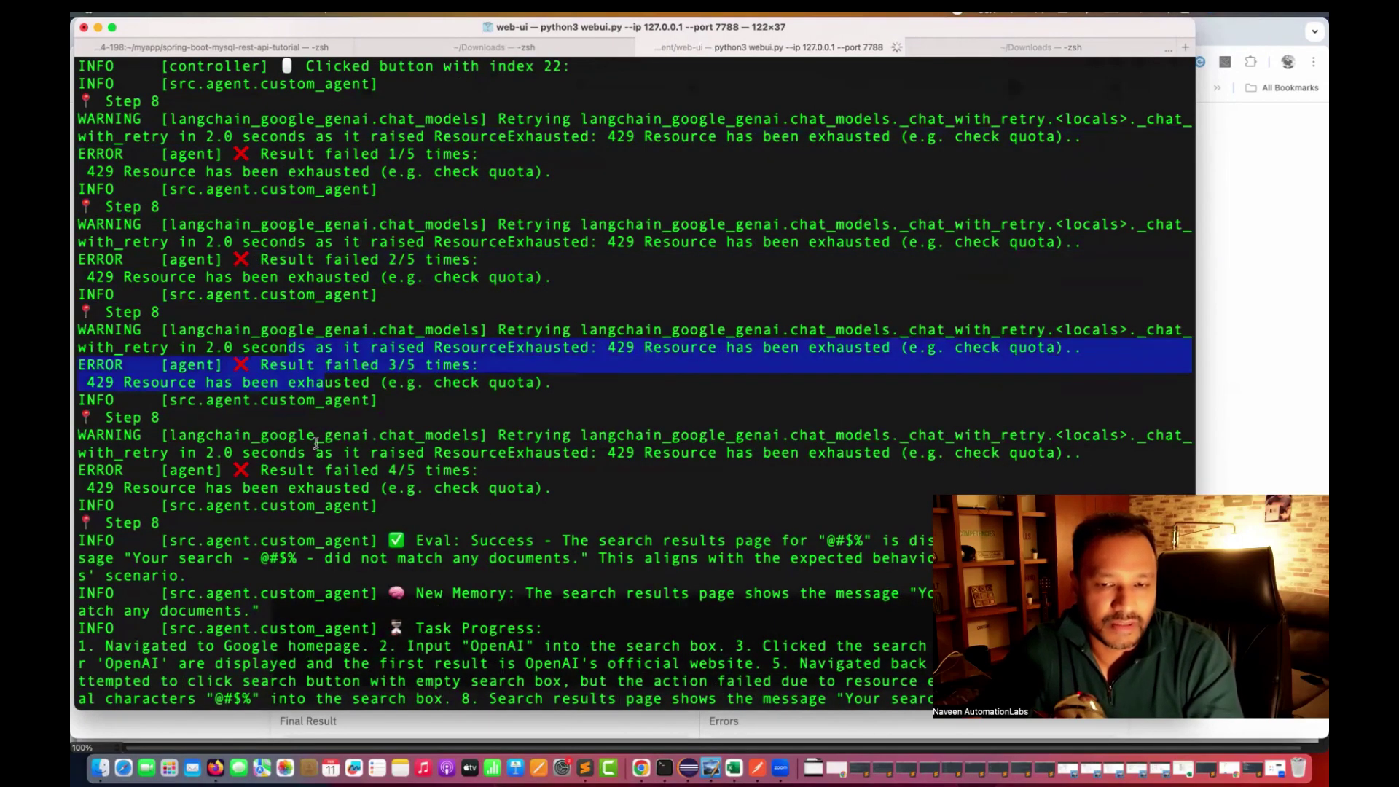
left_click_drag(315, 445, 451, 589)
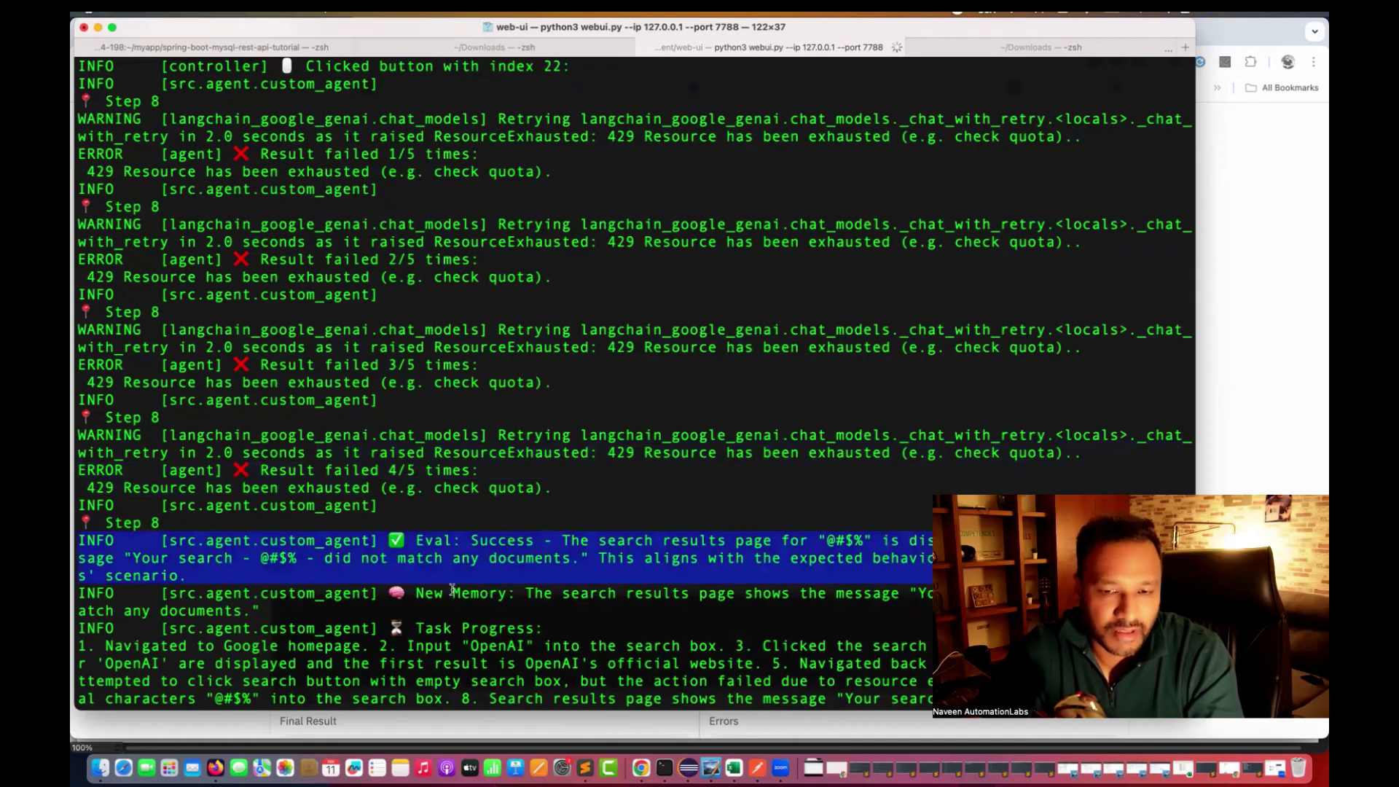
double_click(500, 543)
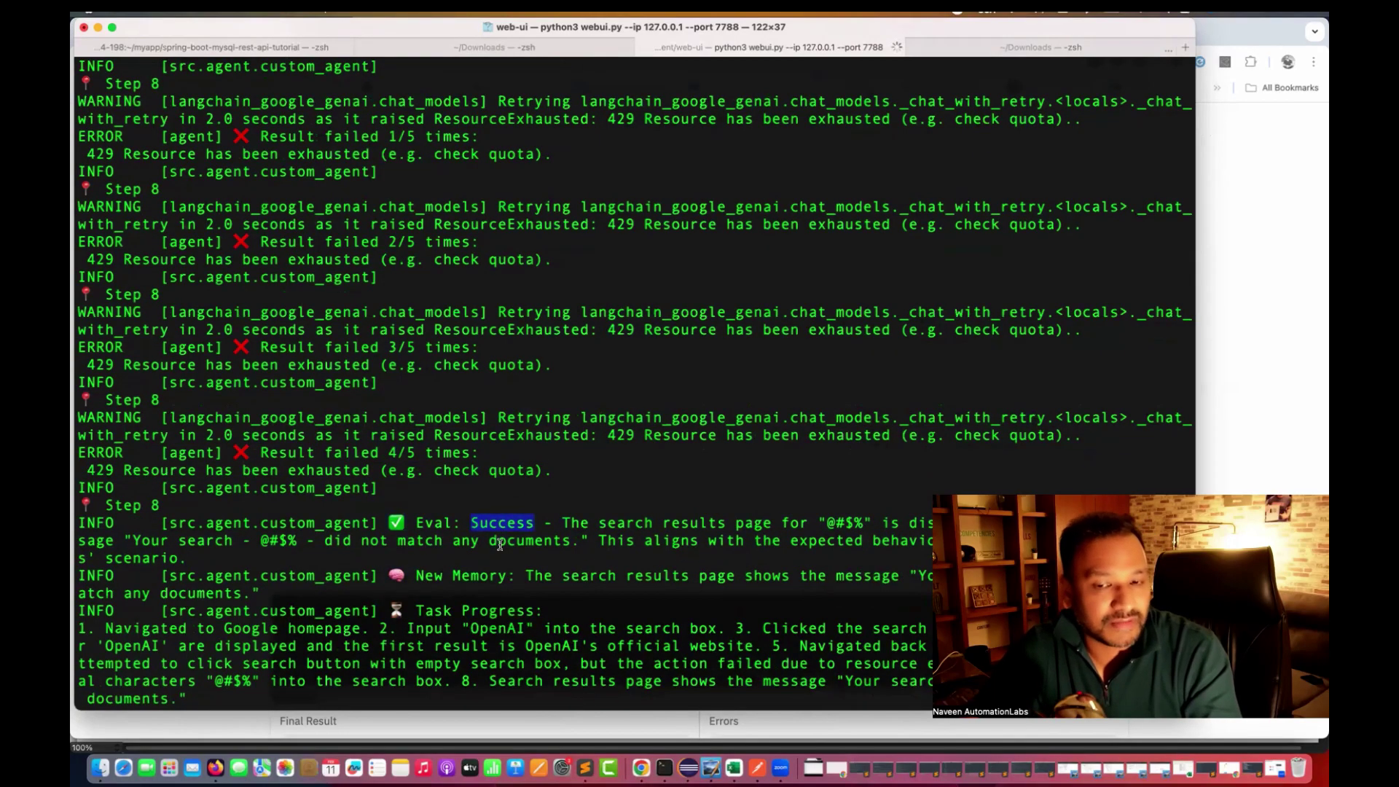
Step: Select the full list of 429 quota errors in the WebUI Results, then scroll back up
key("super+Tab")
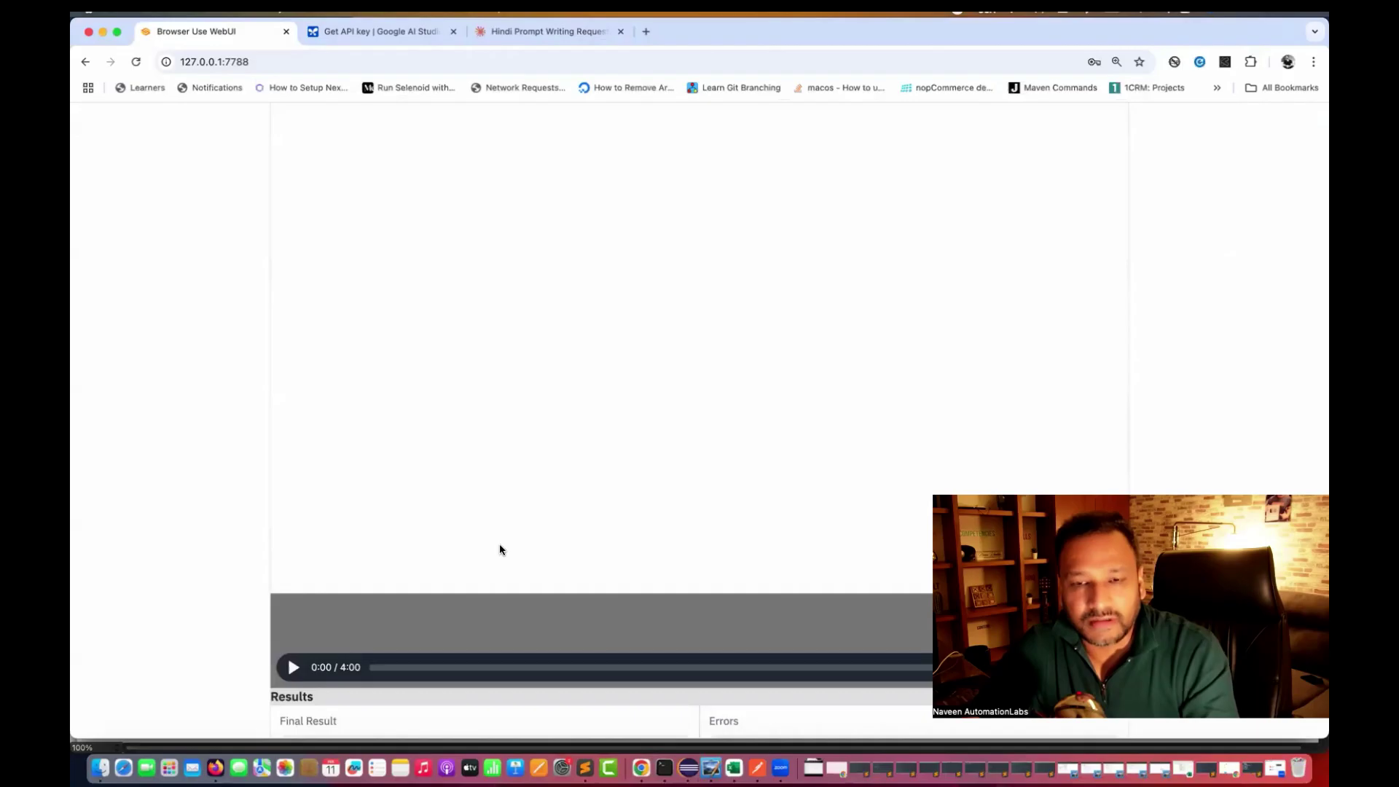
scroll(219, 518, "down", 6)
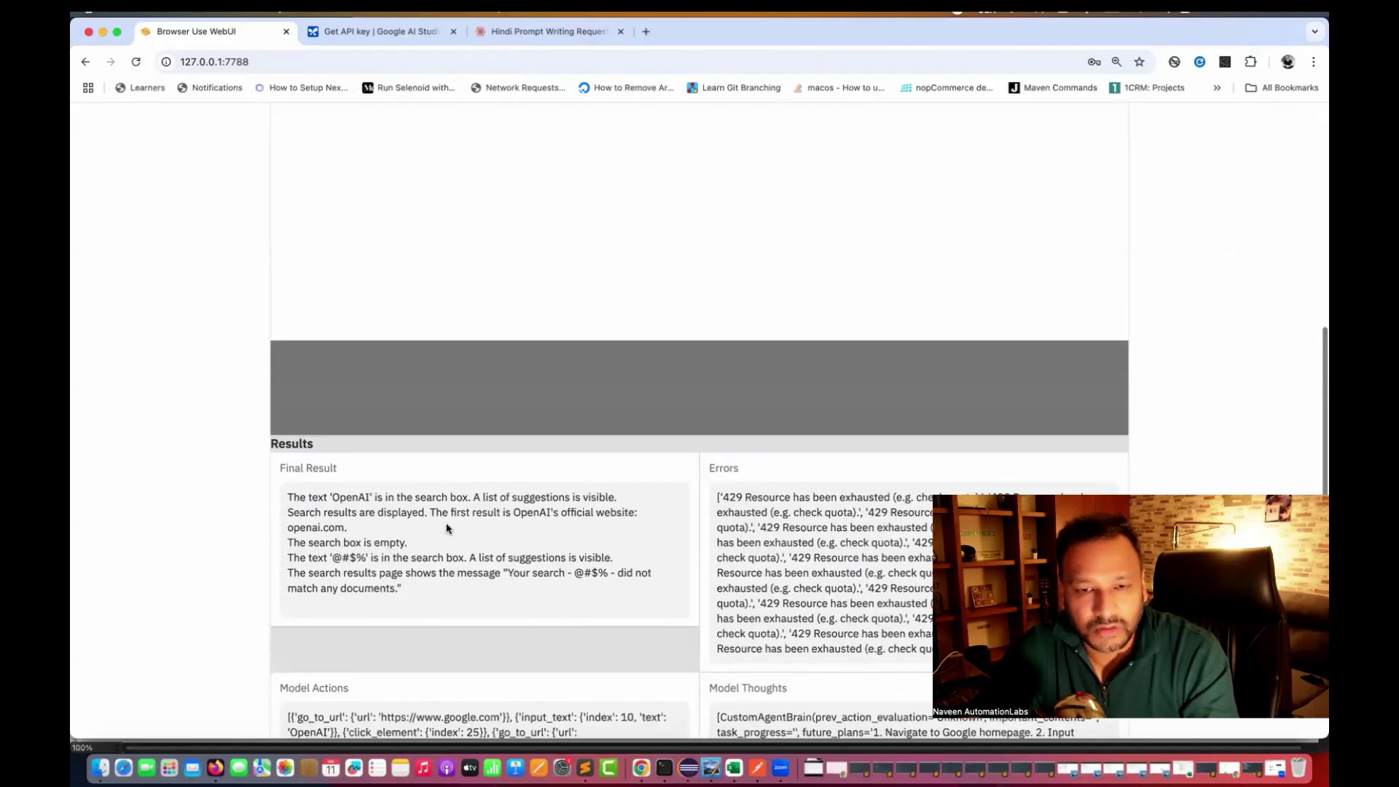
triple_click(792, 332)
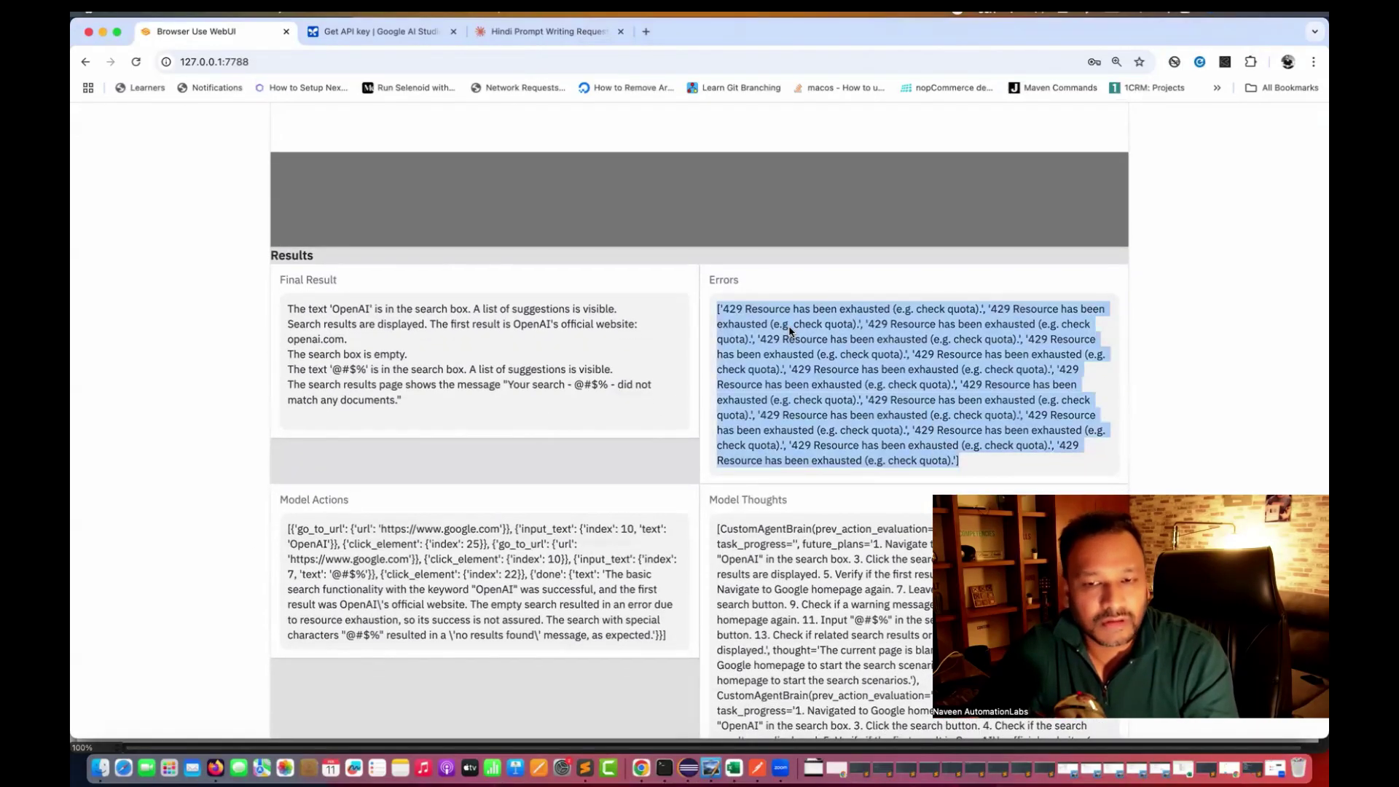
left_click(612, 349)
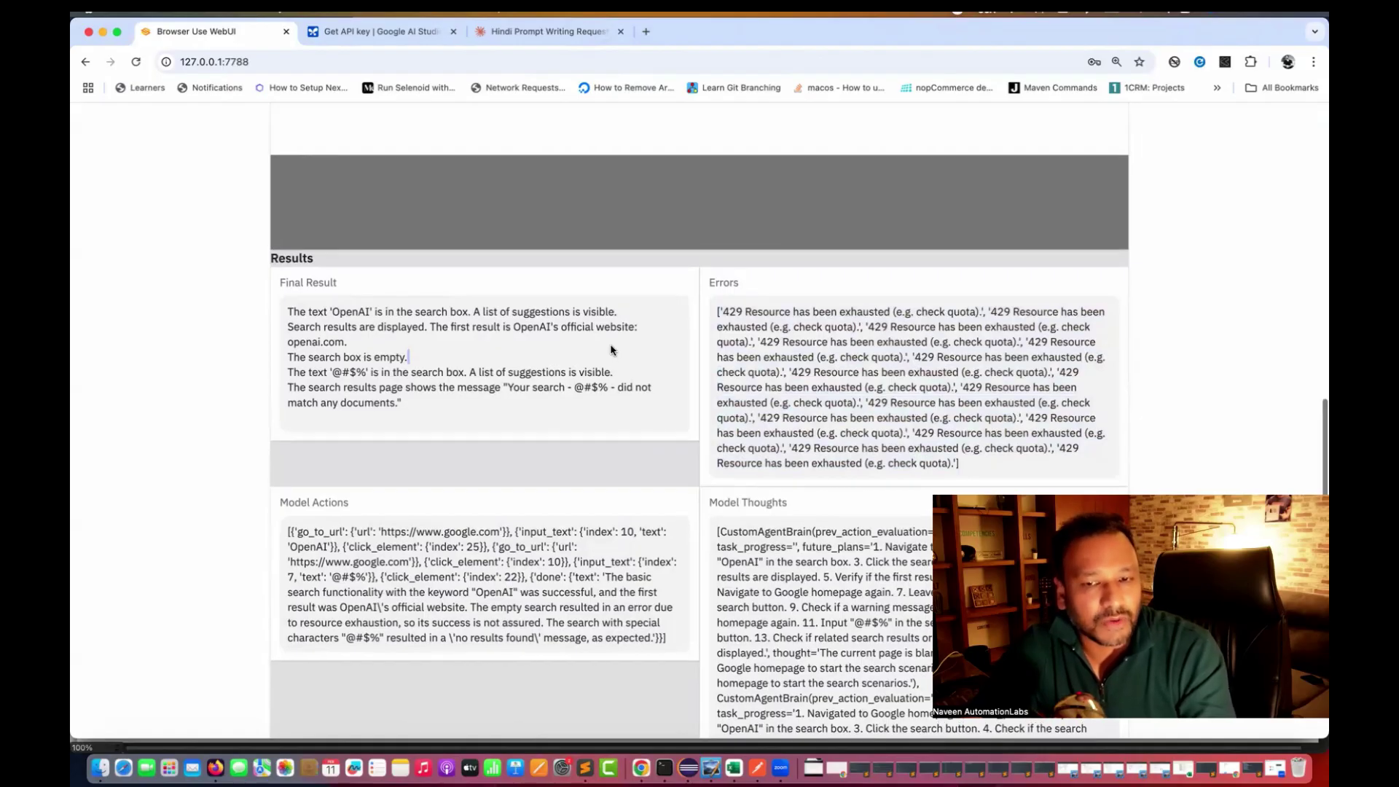
scroll(225, 377, "up", 1)
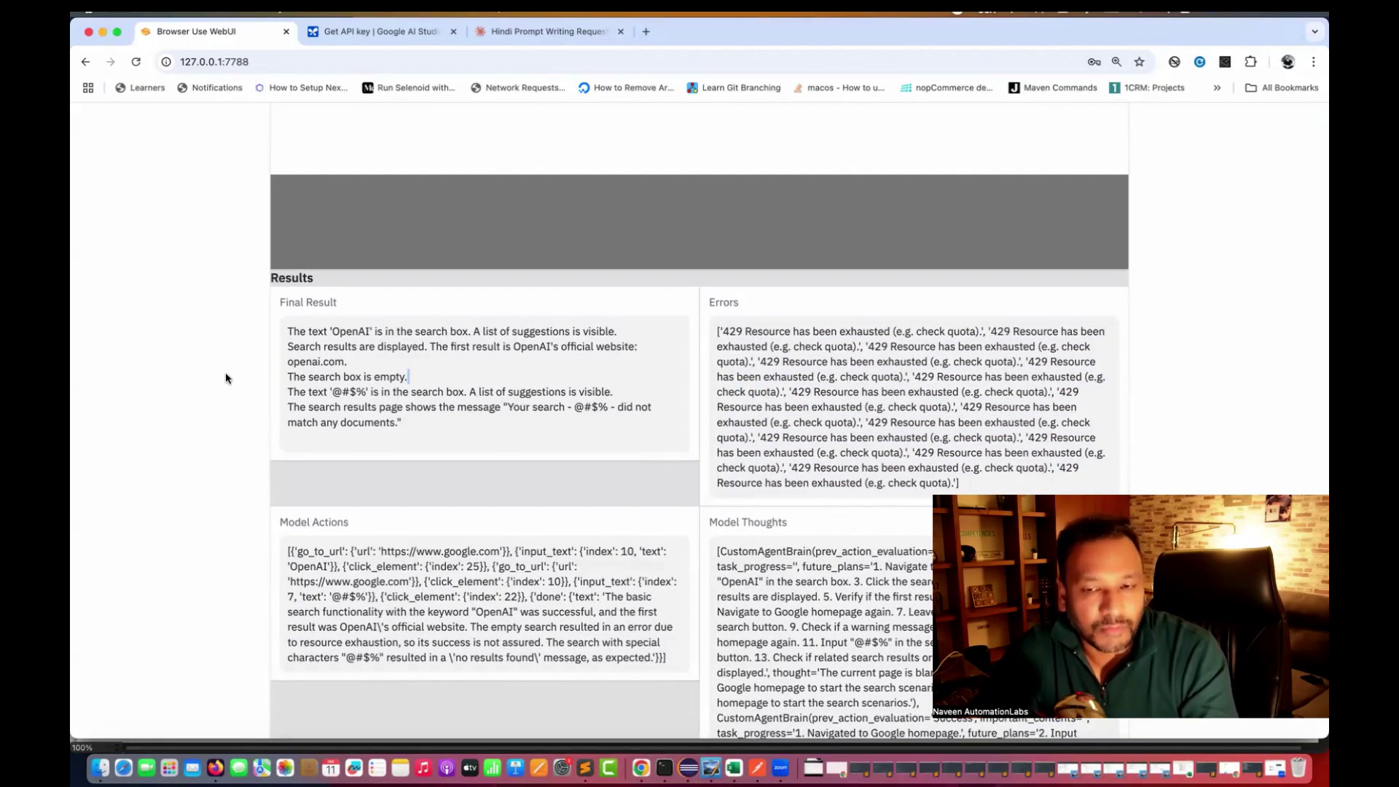
scroll(225, 378, "up", 5)
Step: Return to the Run Agent task and scroll the Claude chat to the Kannada Gherkin scenarios
scroll(225, 379, "up", 10)
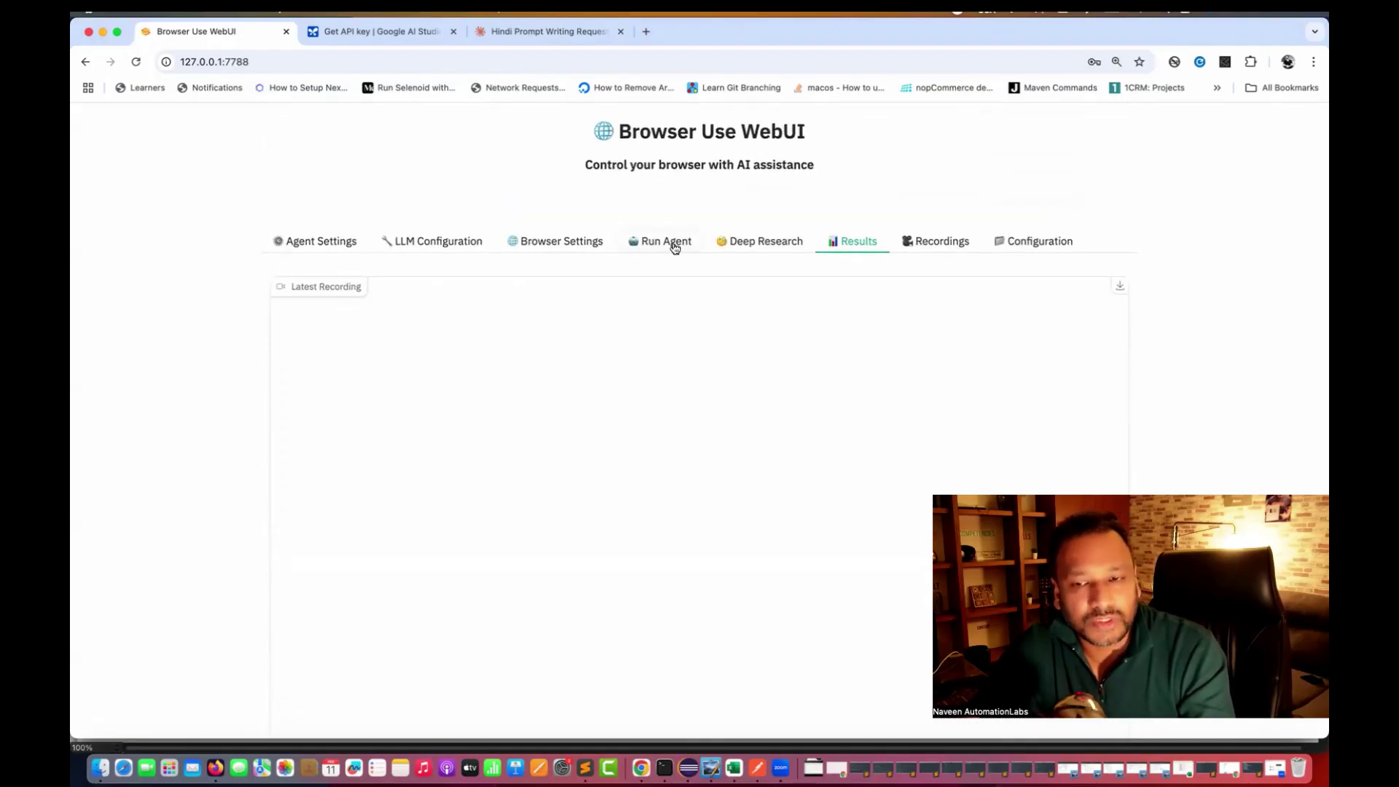
left_click(671, 246)
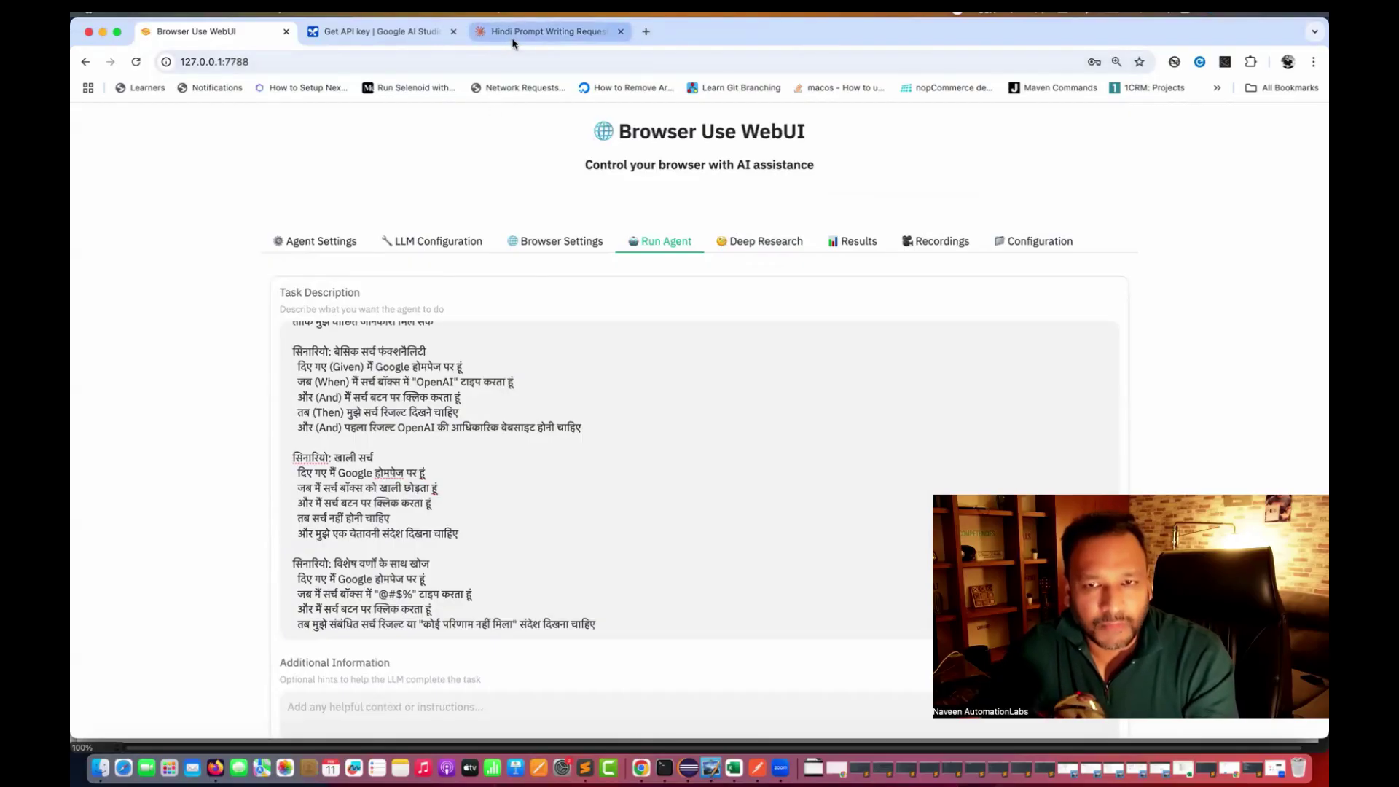
left_click(539, 32)
scroll(333, 376, "down", 15)
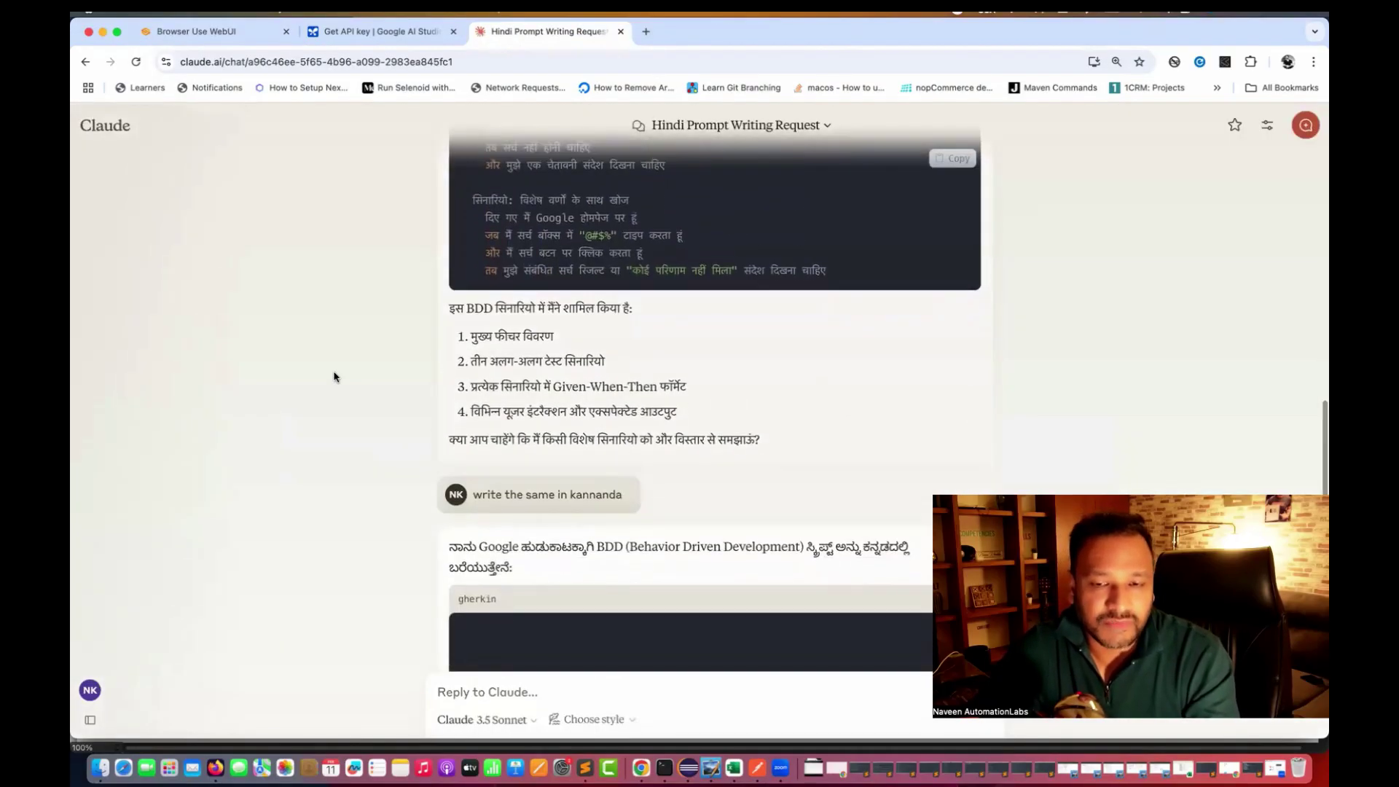
scroll(334, 377, "down", 1)
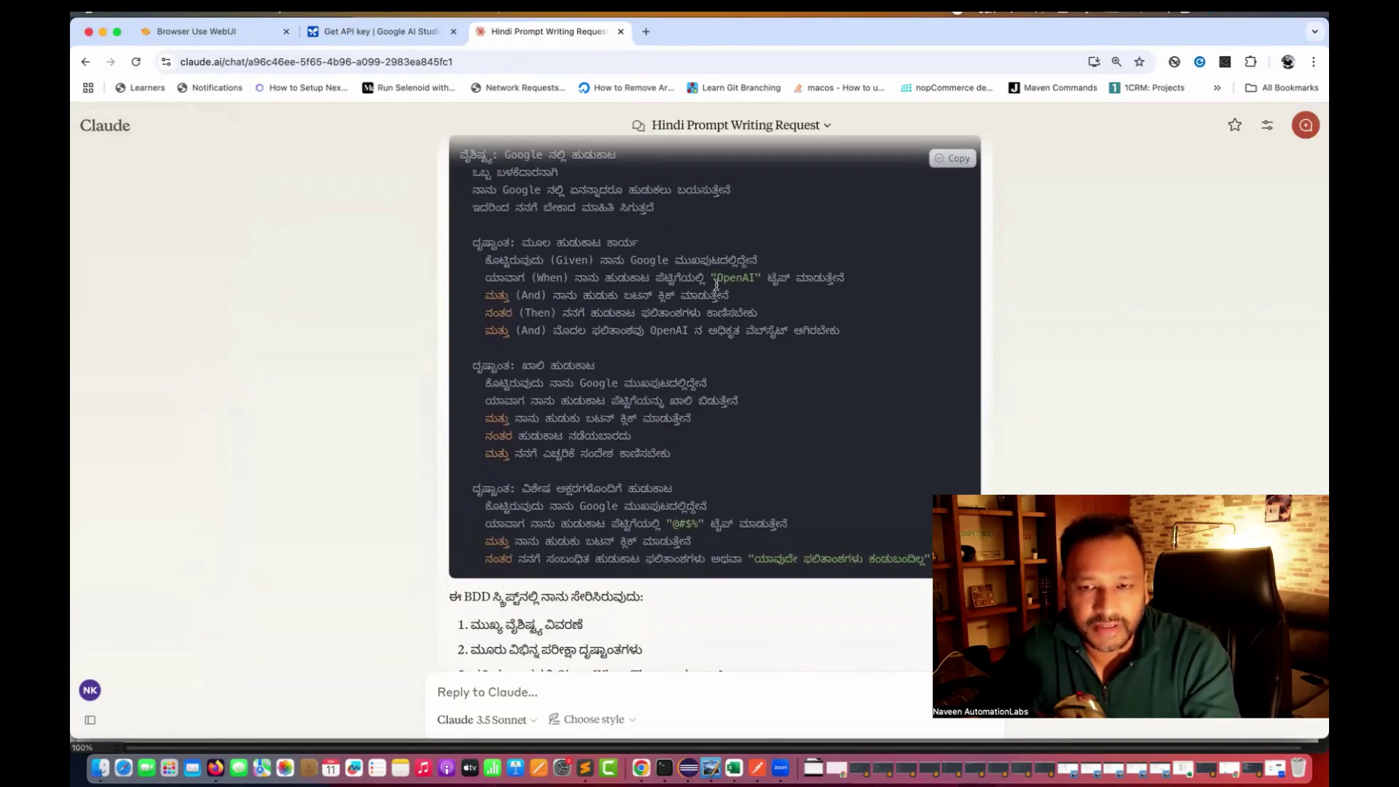
key("super+Tab")
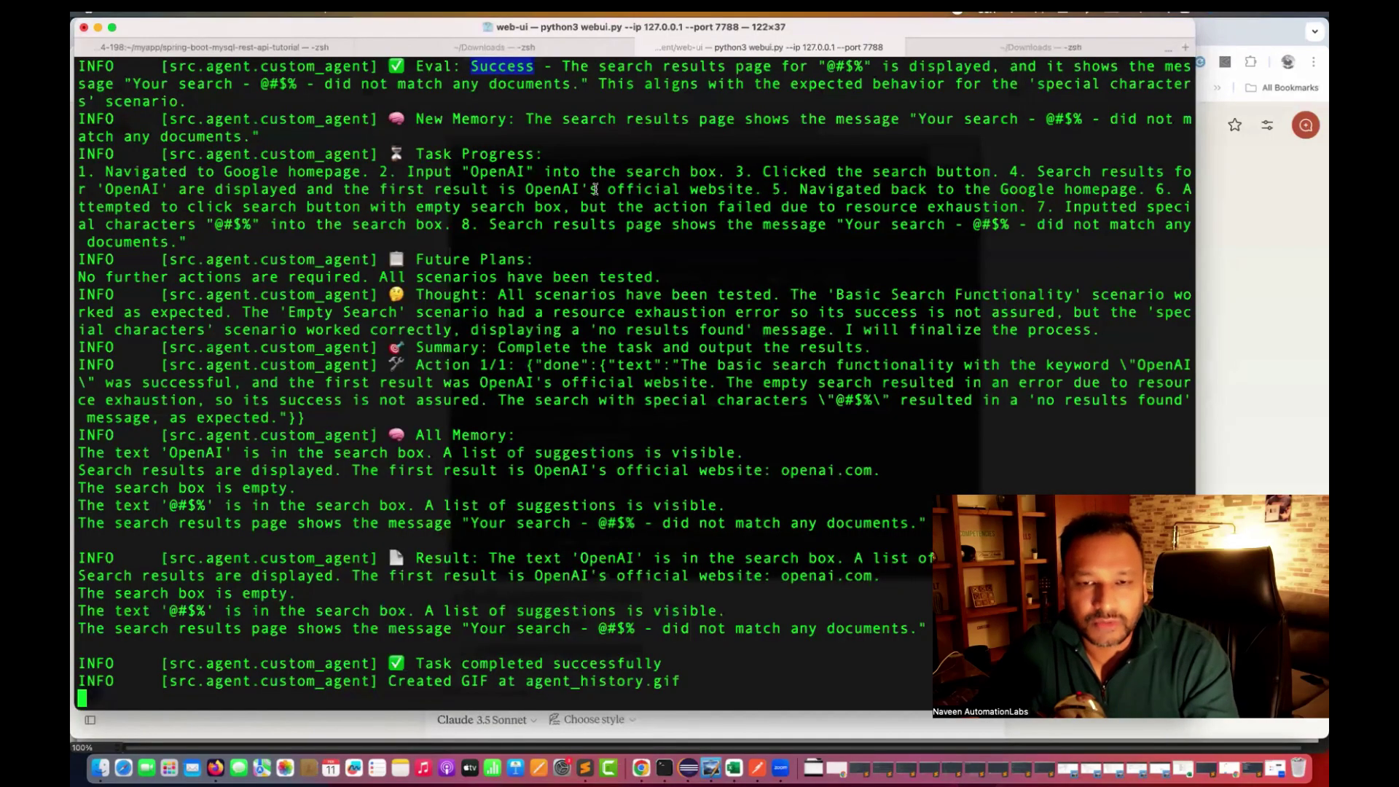
Step: Paste the Kannada scenarios over the Hindi task, deleting the OpenAI website line and empty-search block
left_click(240, 31)
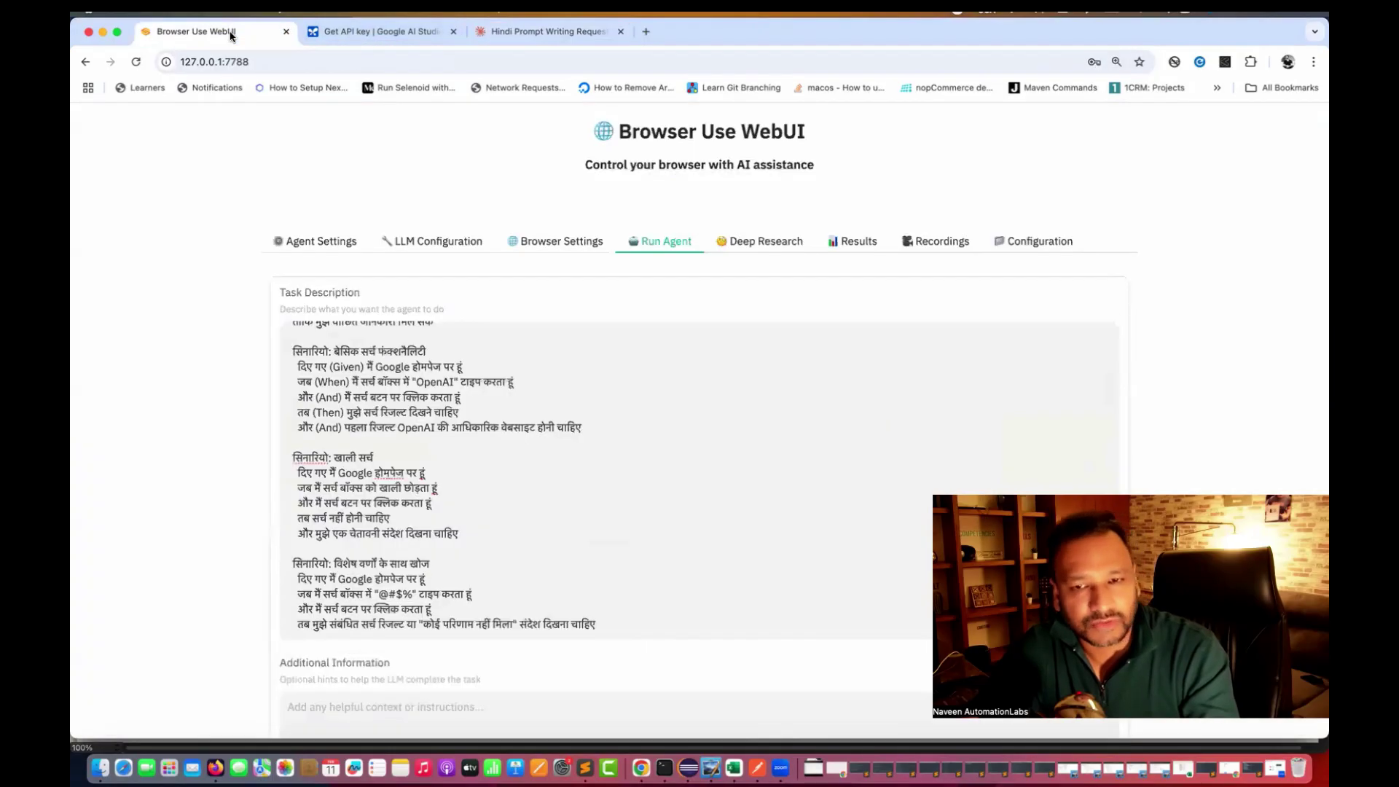
key("super+a")
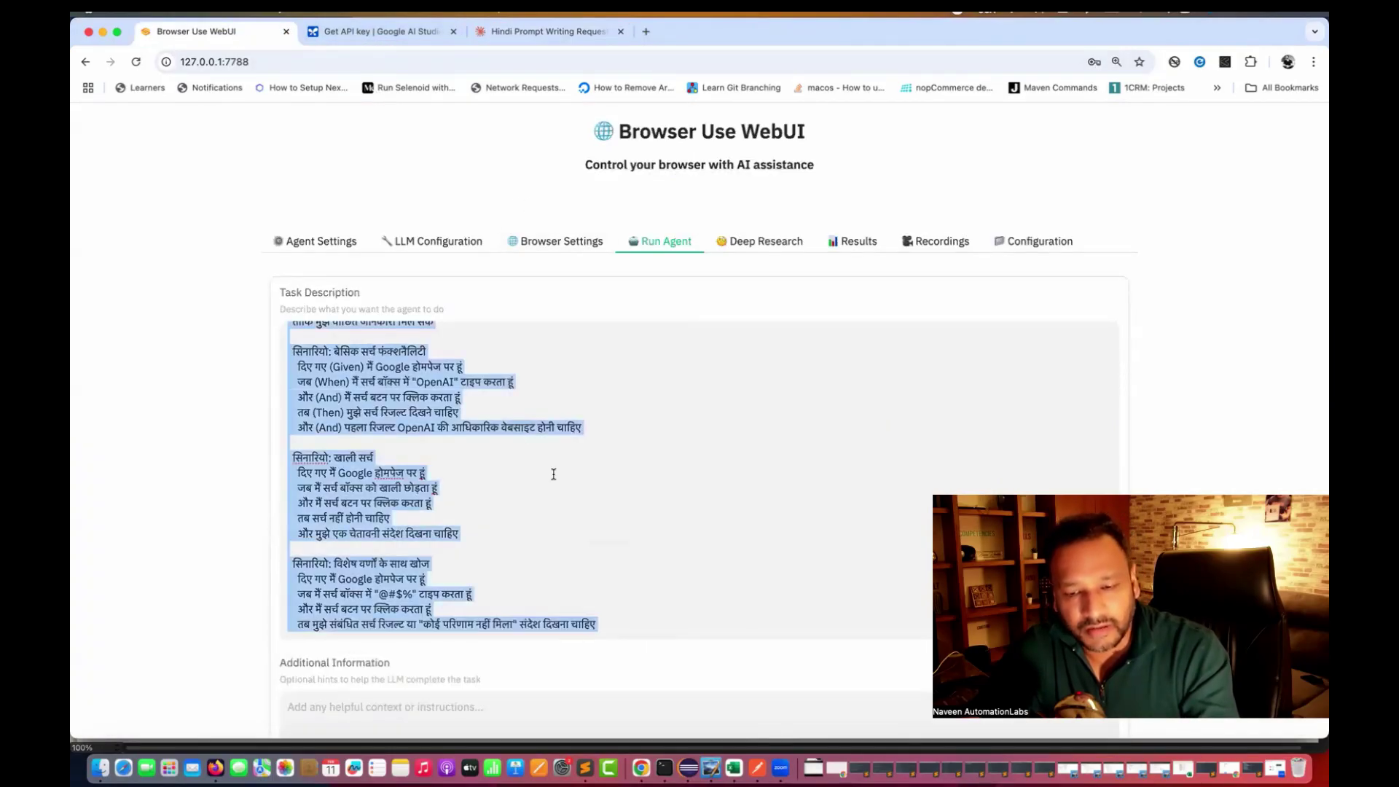
key("super+v")
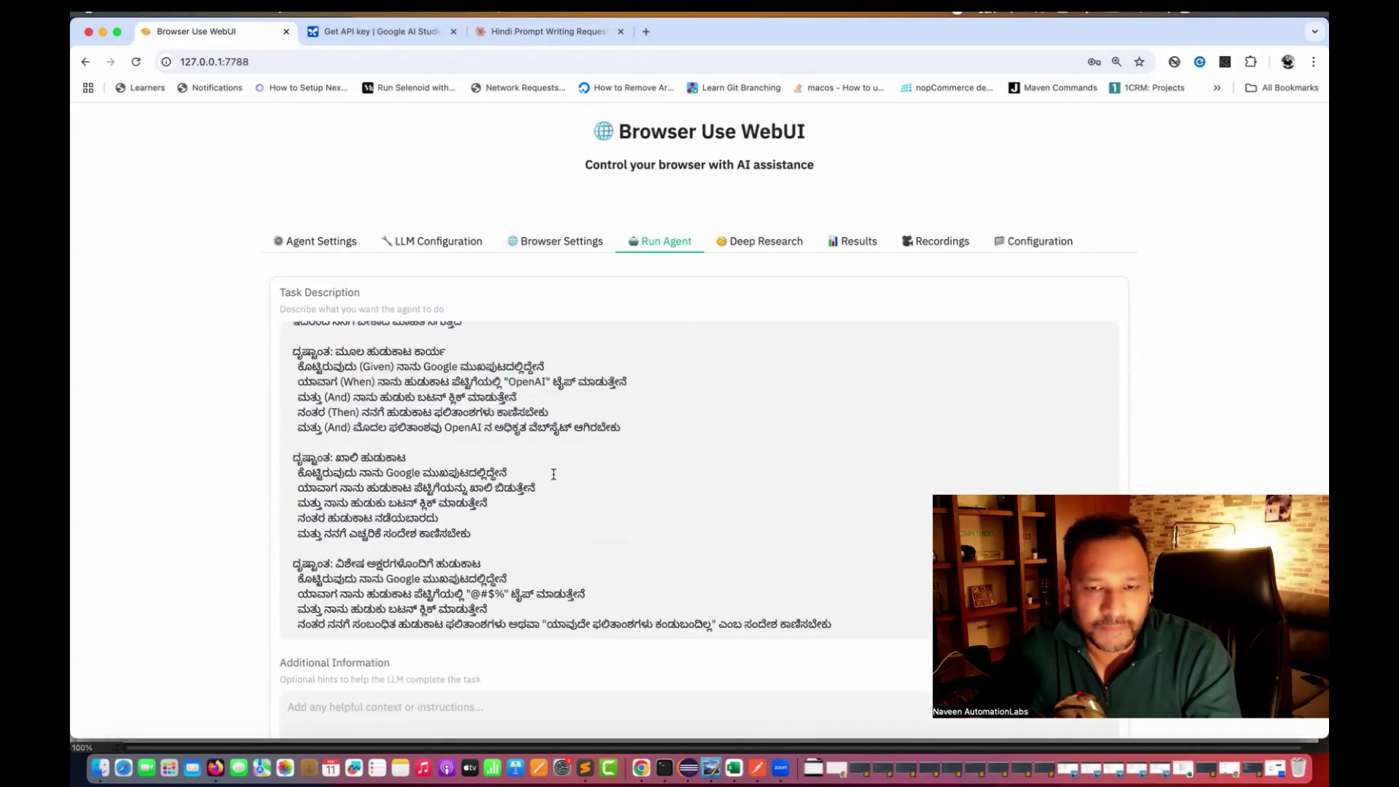
scroll(554, 474, "up", 2)
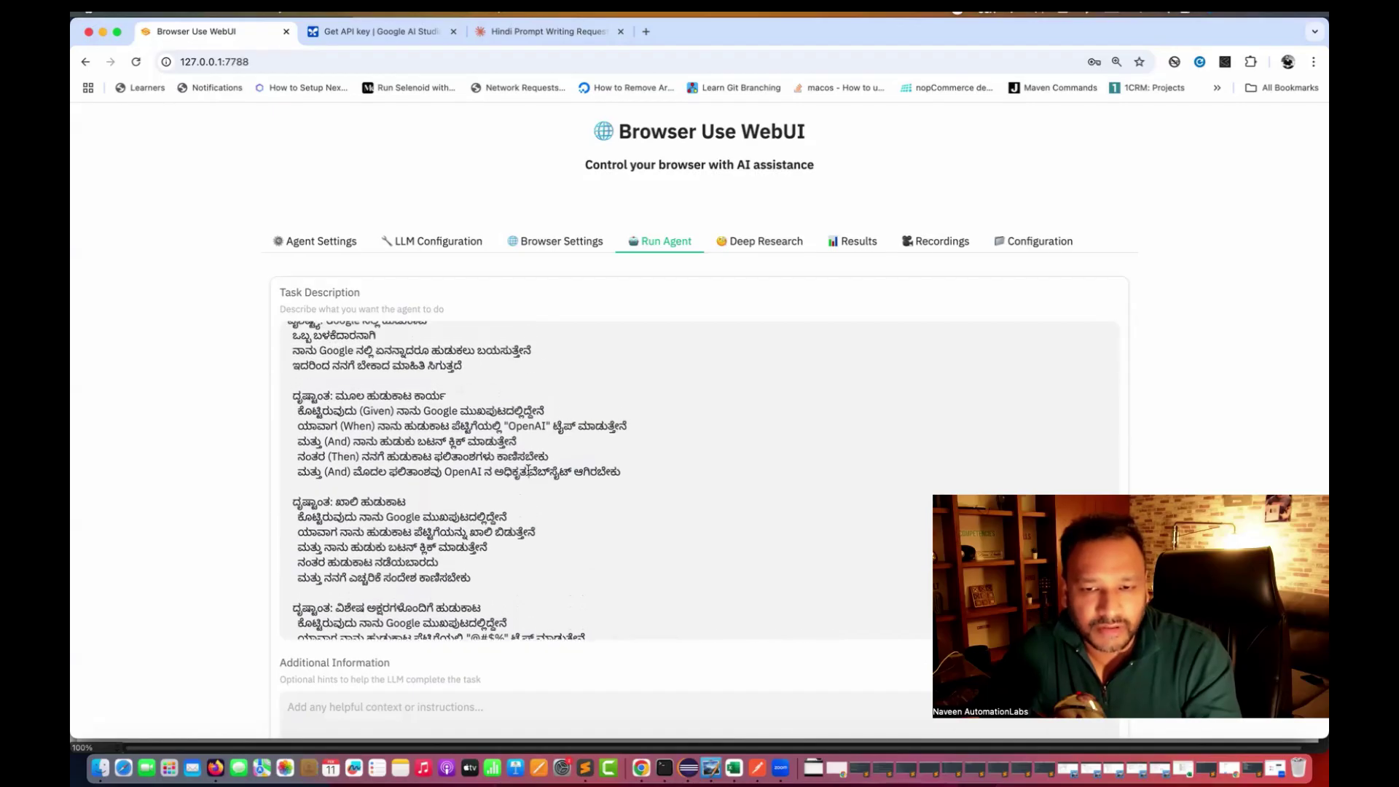
triple_click(529, 470)
key("BackSpace")
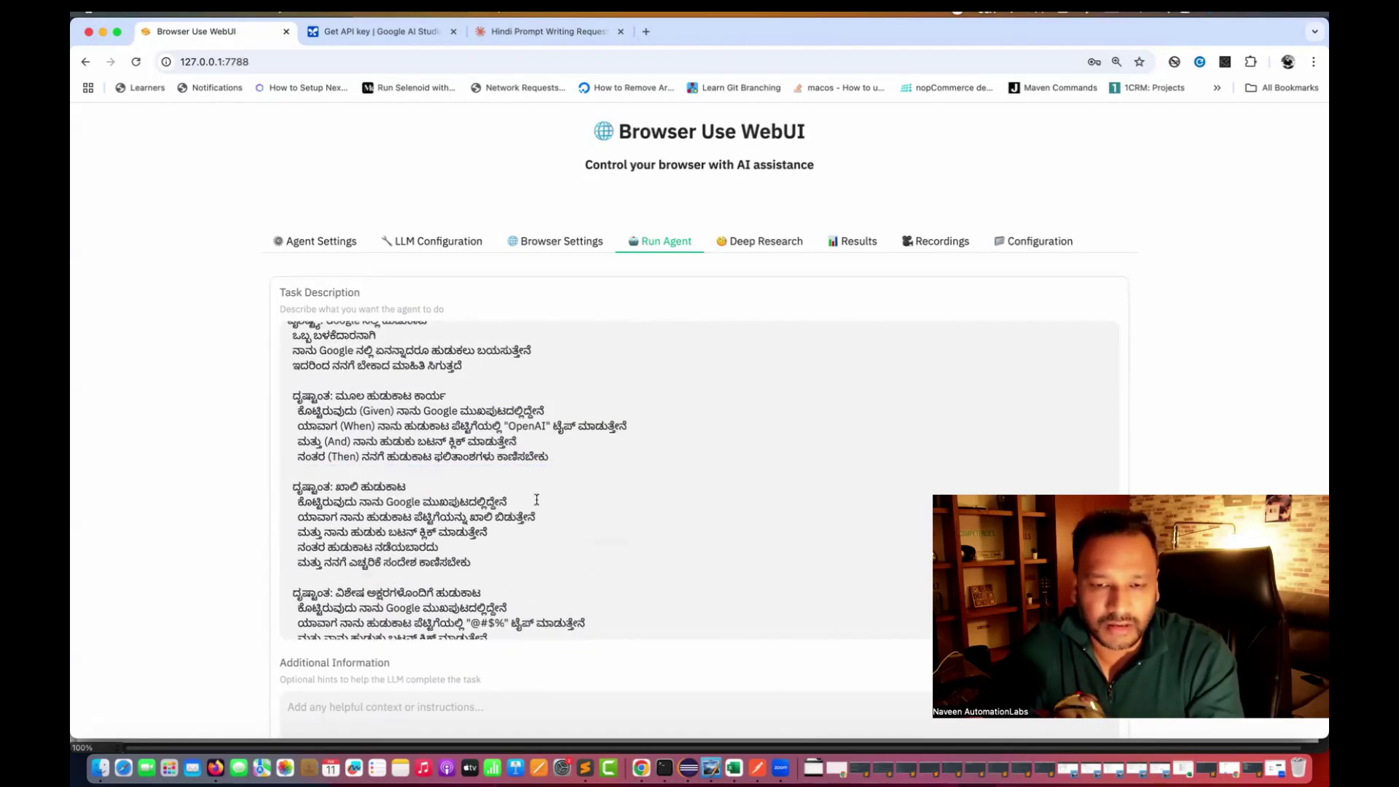
left_click_drag(513, 565, 275, 488)
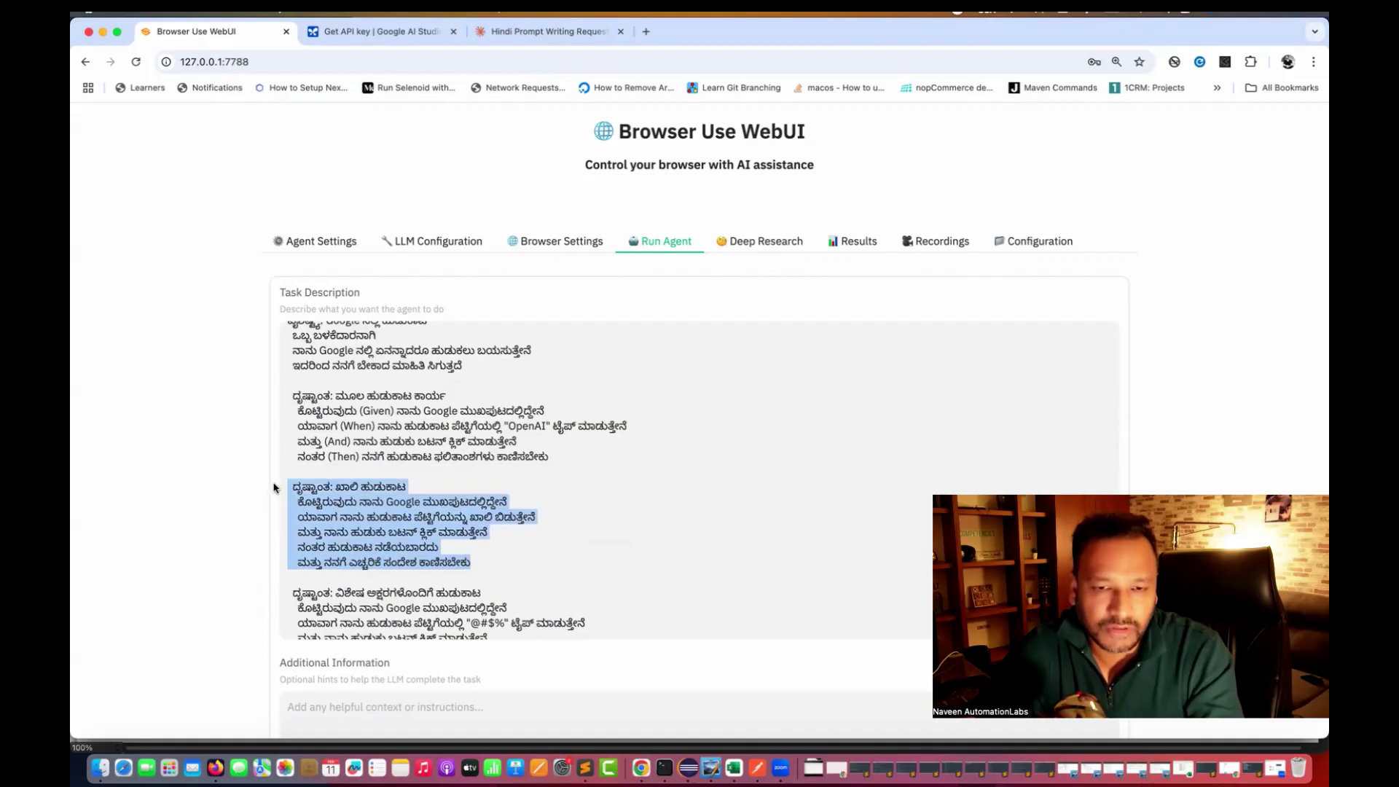
key("BackSpace")
key("BackSpace")
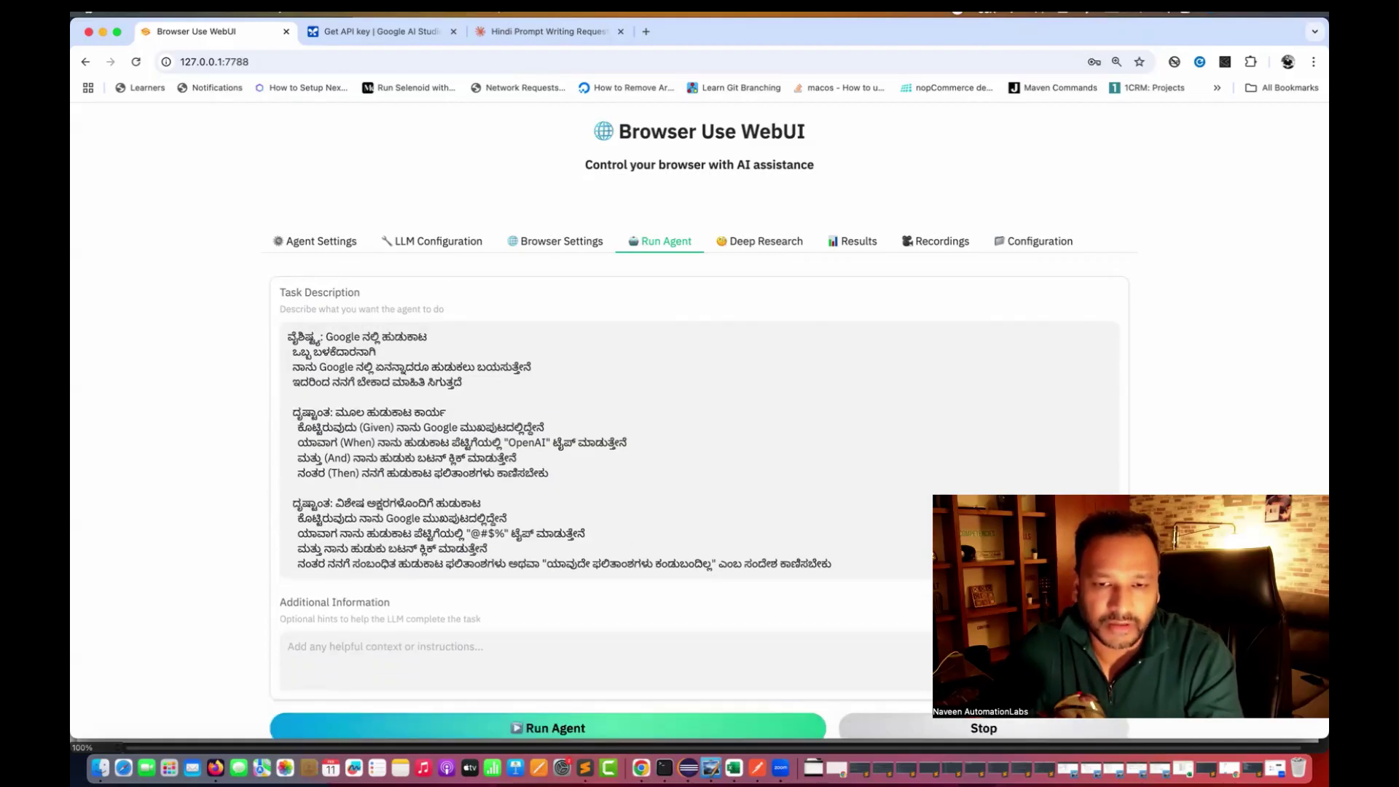
Step: Review the remaining feature text, the OpenAI search scenario and the @#$% search line
left_click_drag(336, 337, 524, 387)
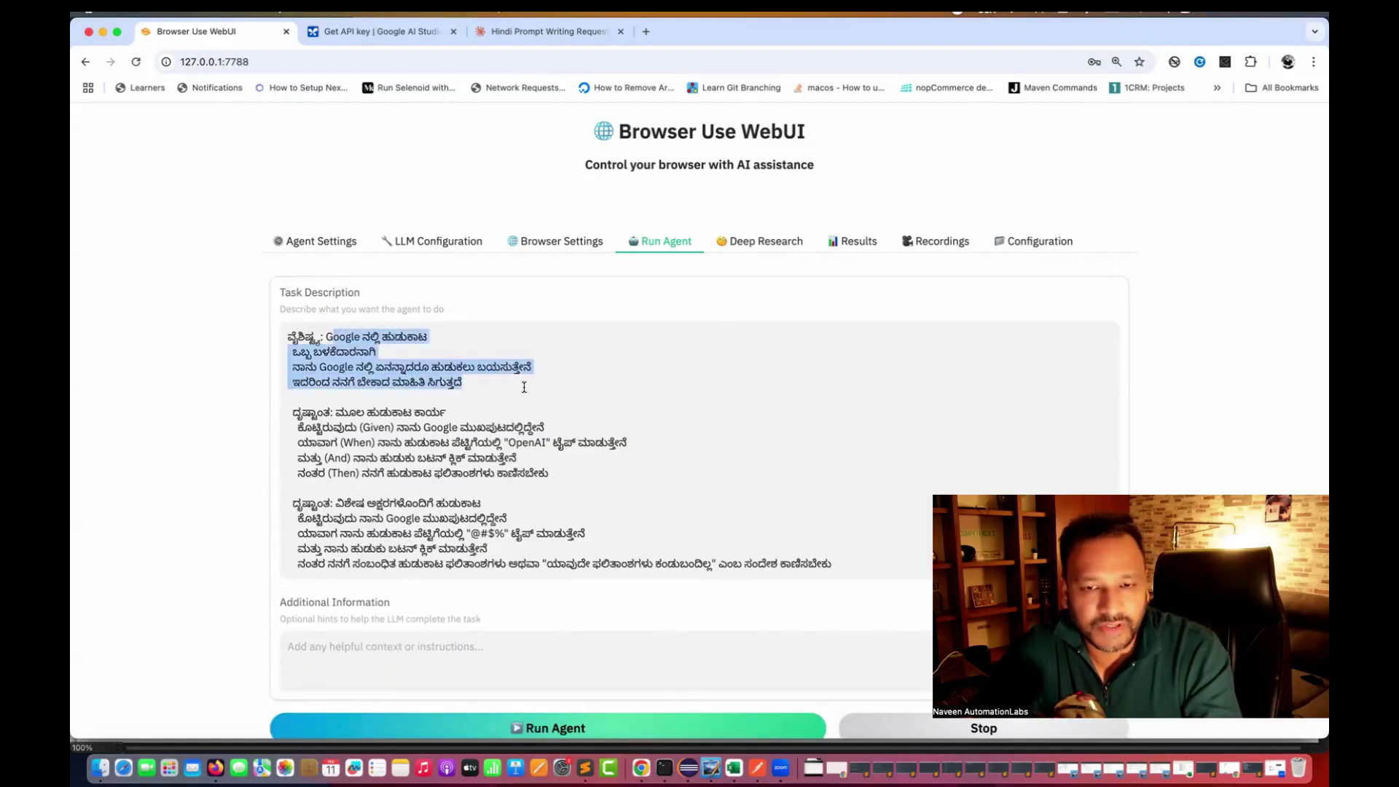
left_click_drag(292, 413, 598, 481)
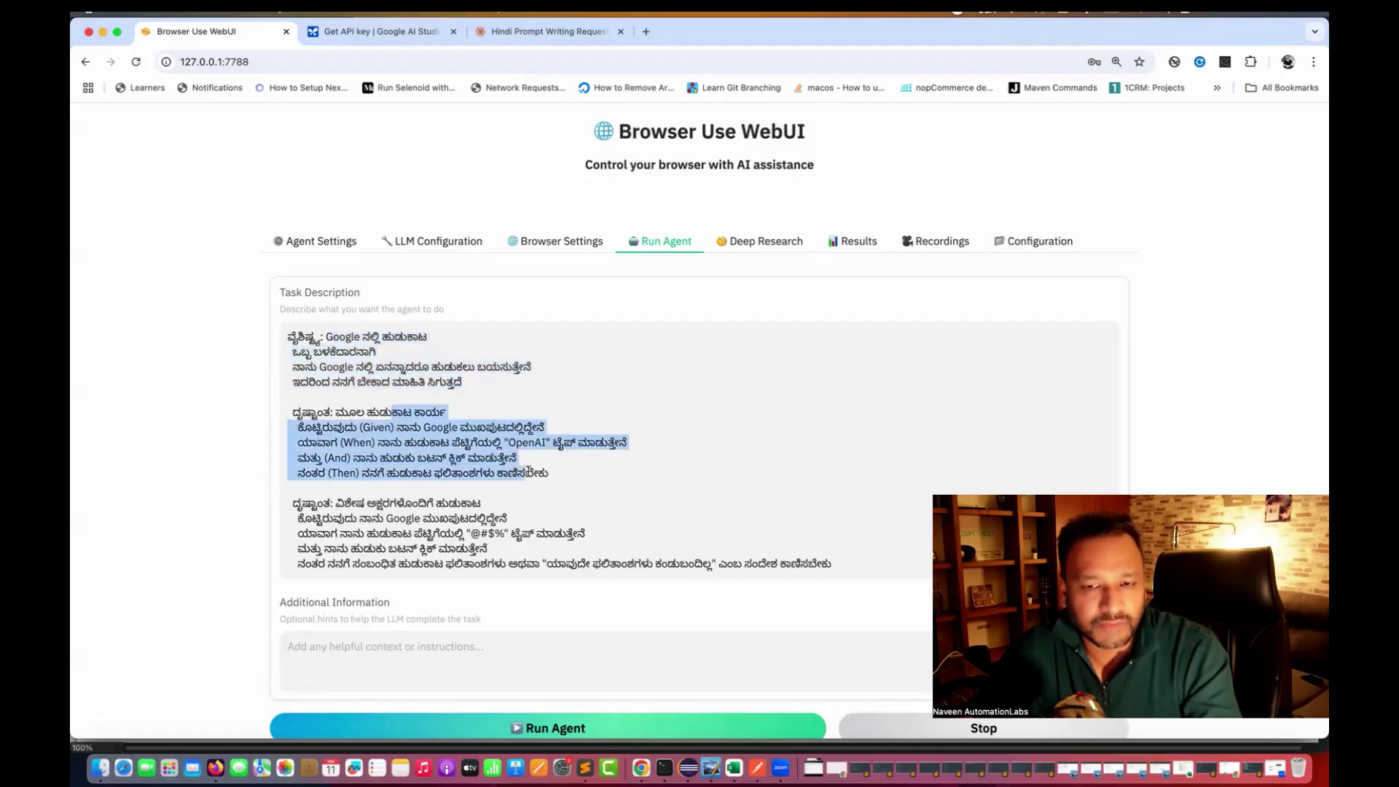
left_click(598, 481)
scroll(598, 481, "down", 1)
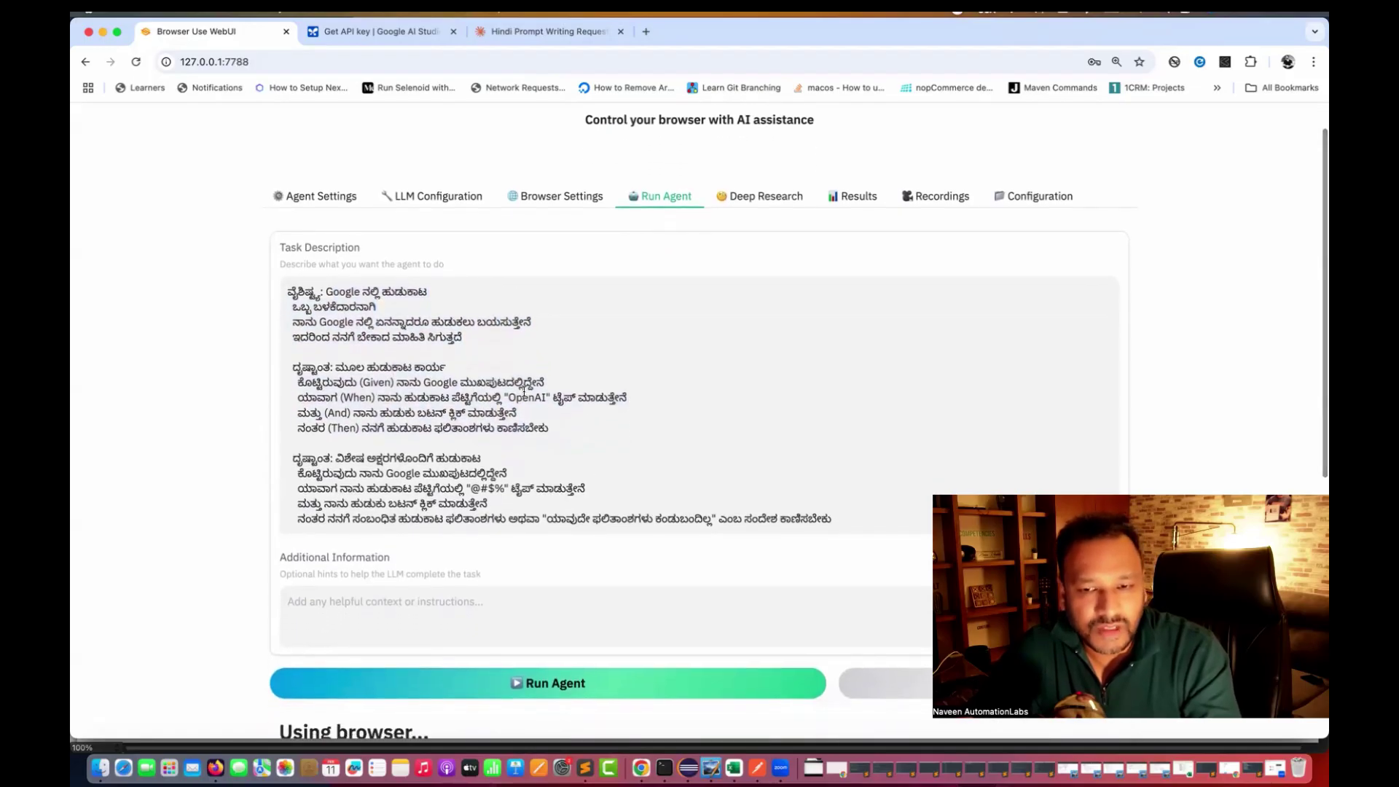
double_click(522, 395)
left_click(620, 463)
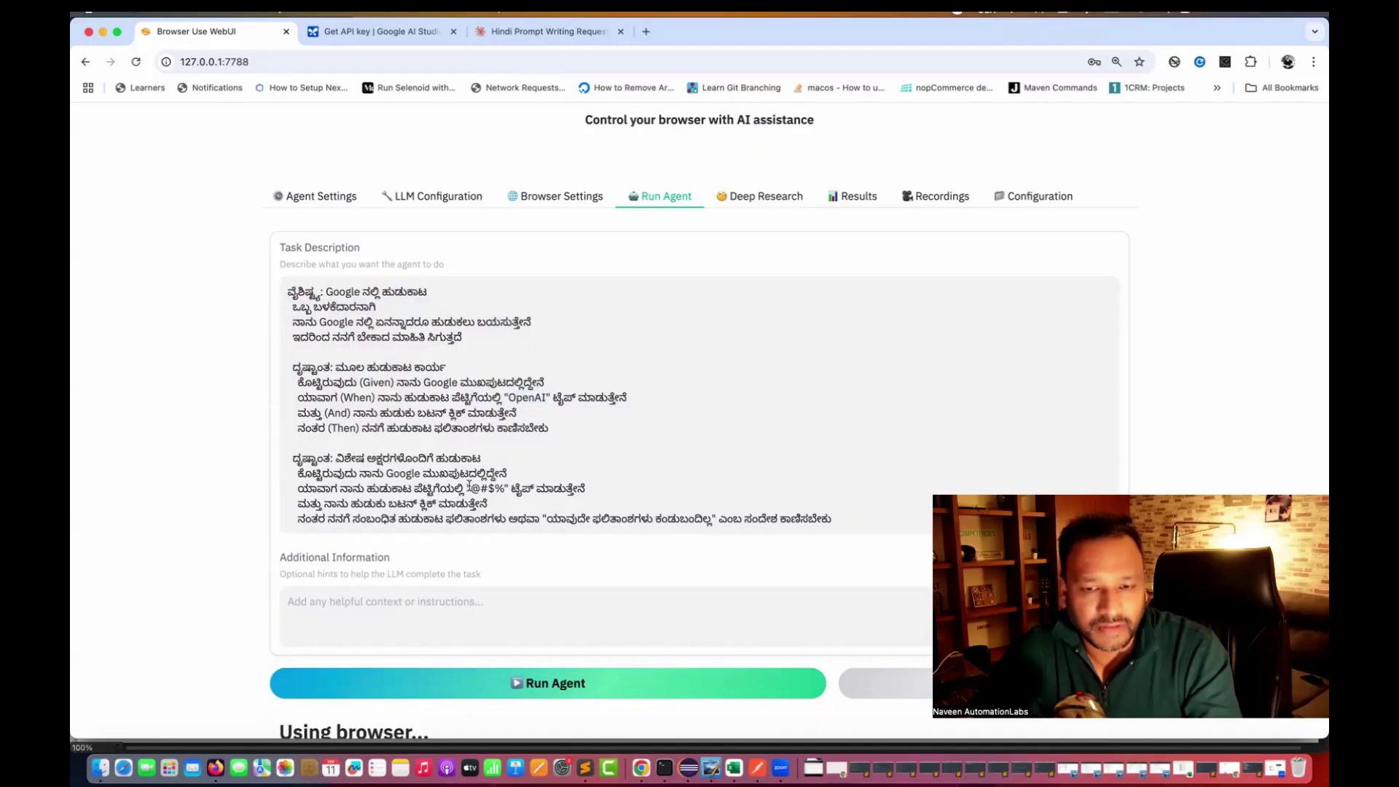
left_click_drag(471, 488, 508, 487)
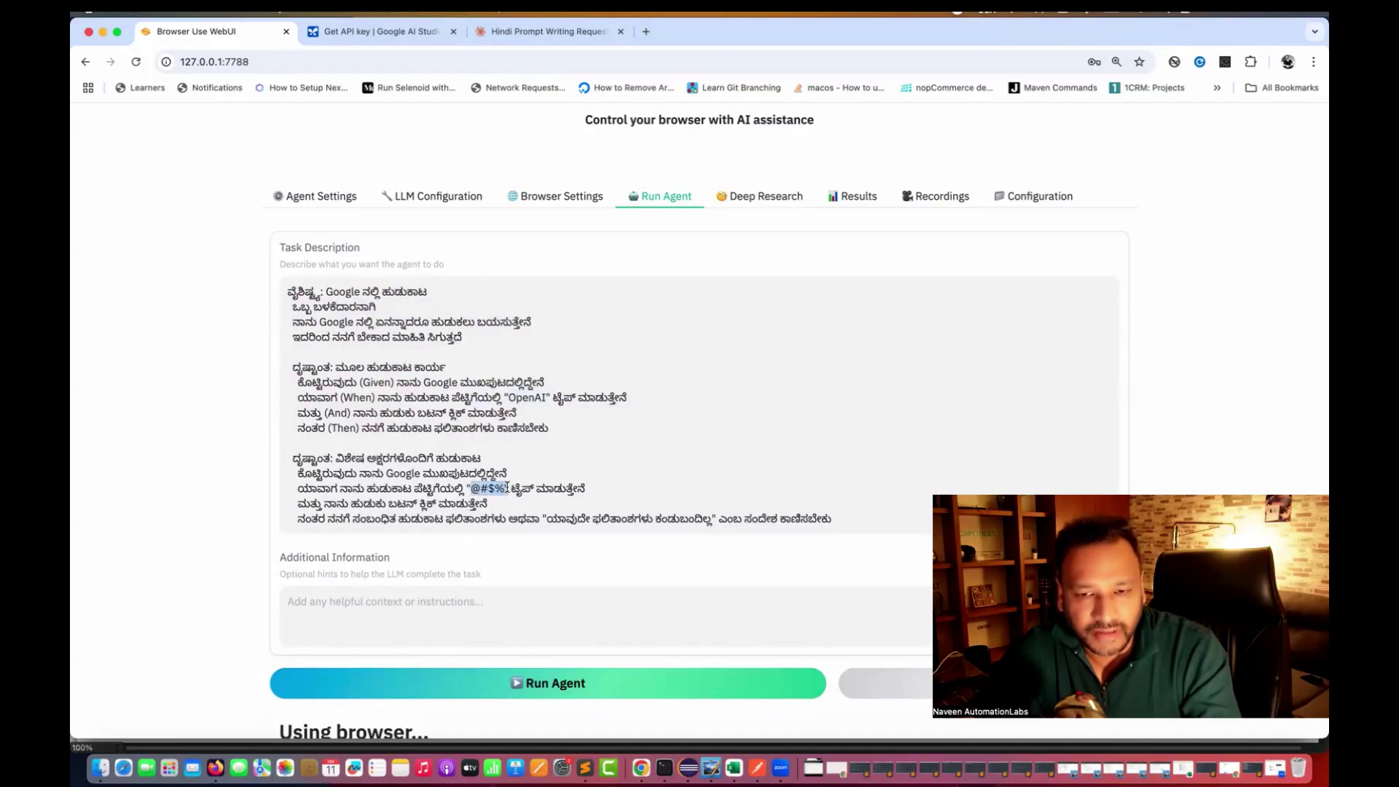
triple_click(581, 514)
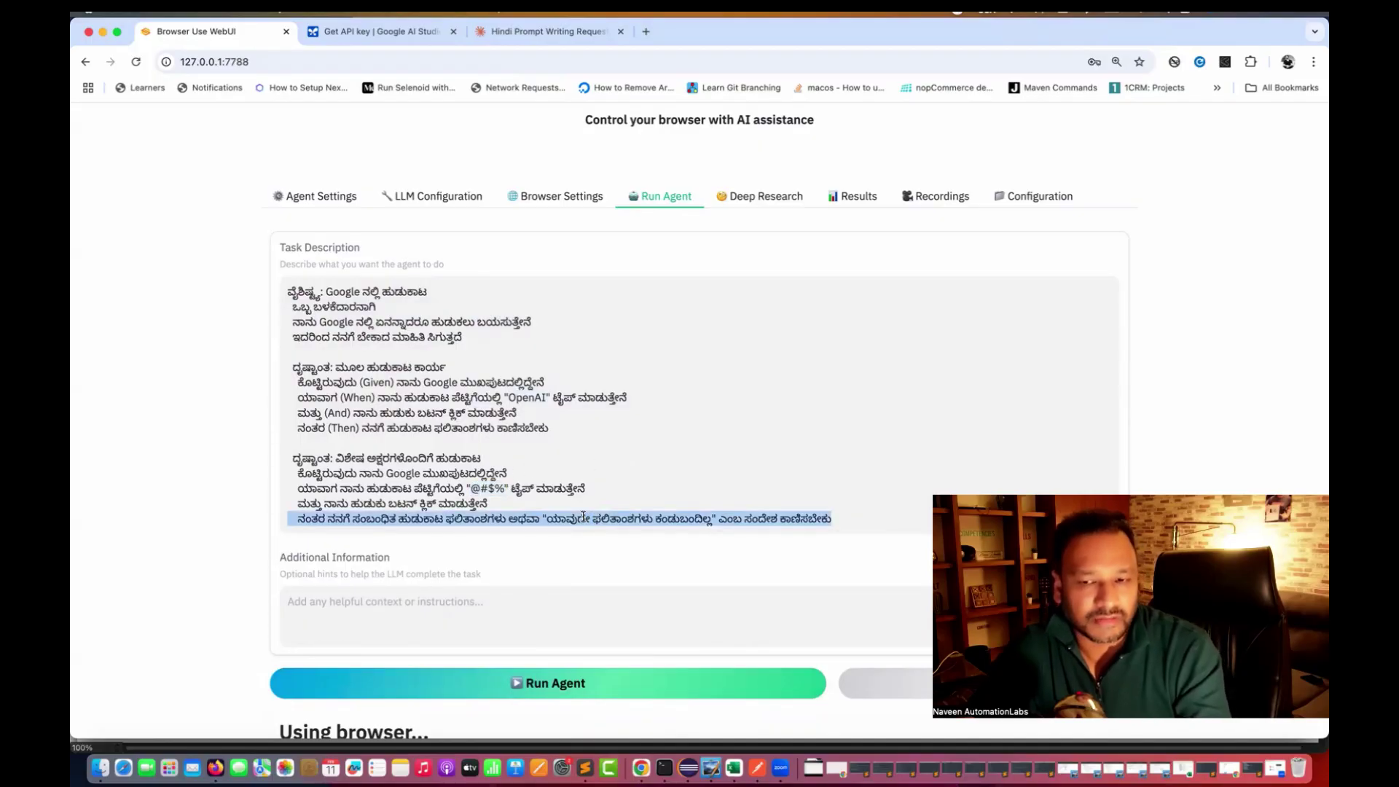
left_click(698, 436)
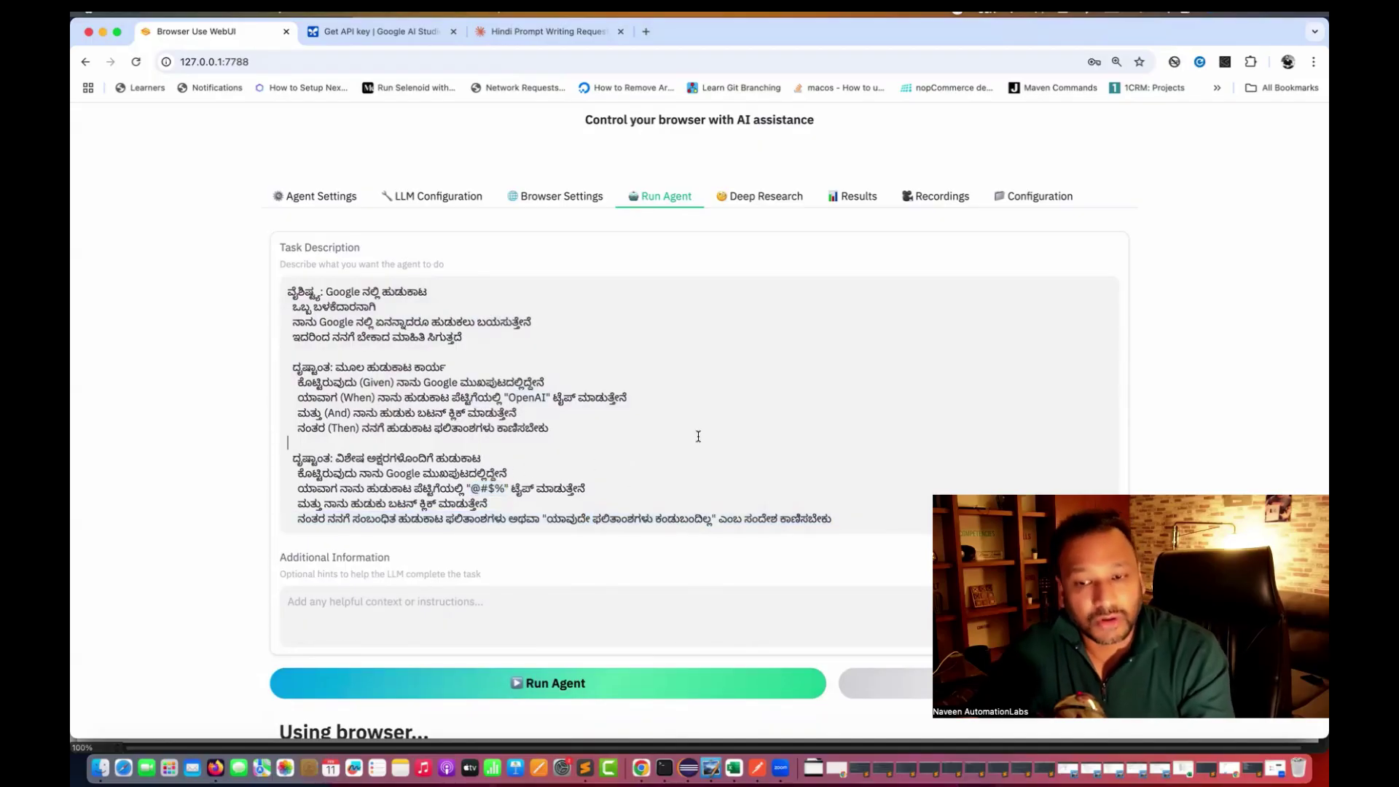
Step: Run the agent, move its Chrome window aside, and check the terminal log while Google loads
left_click(569, 686)
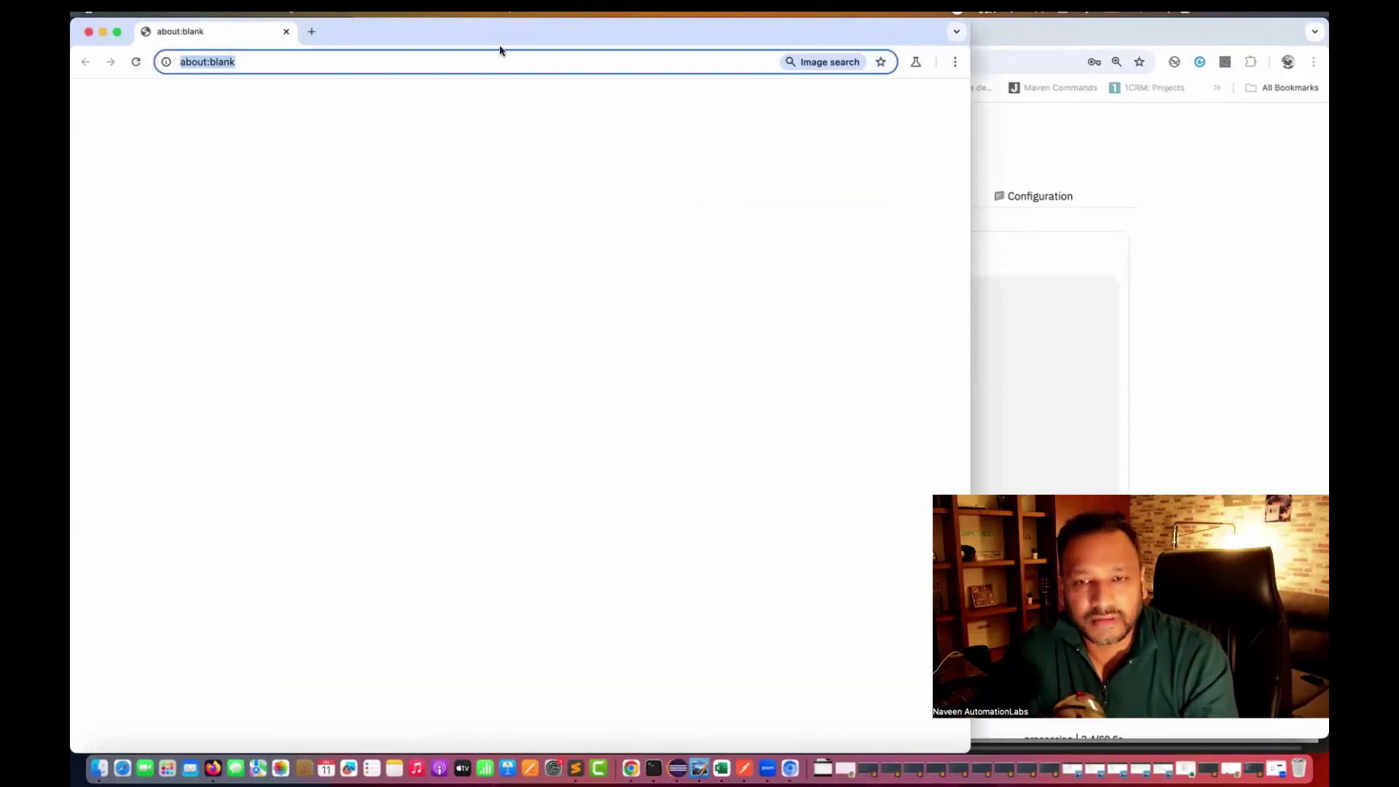
left_click_drag(487, 38, 999, 32)
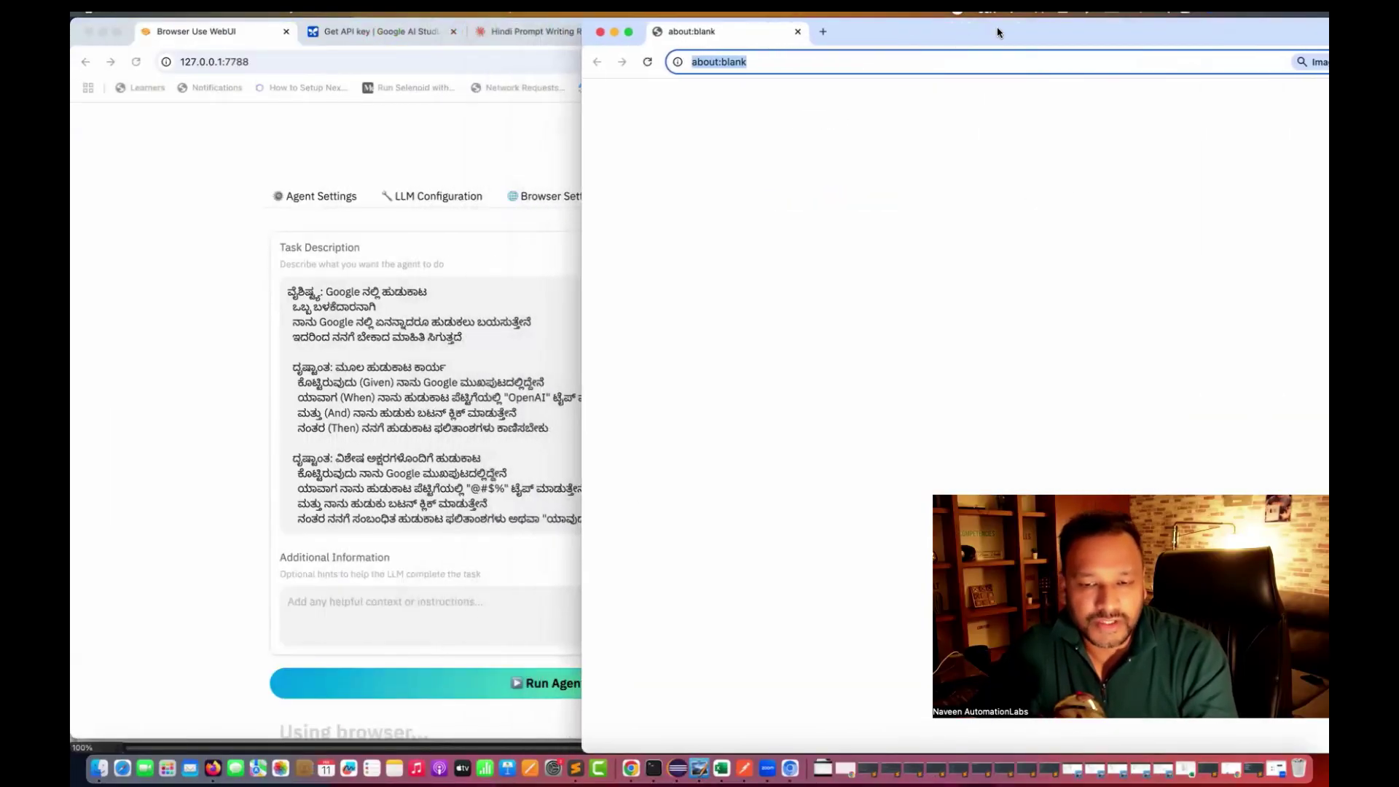
left_click(654, 768)
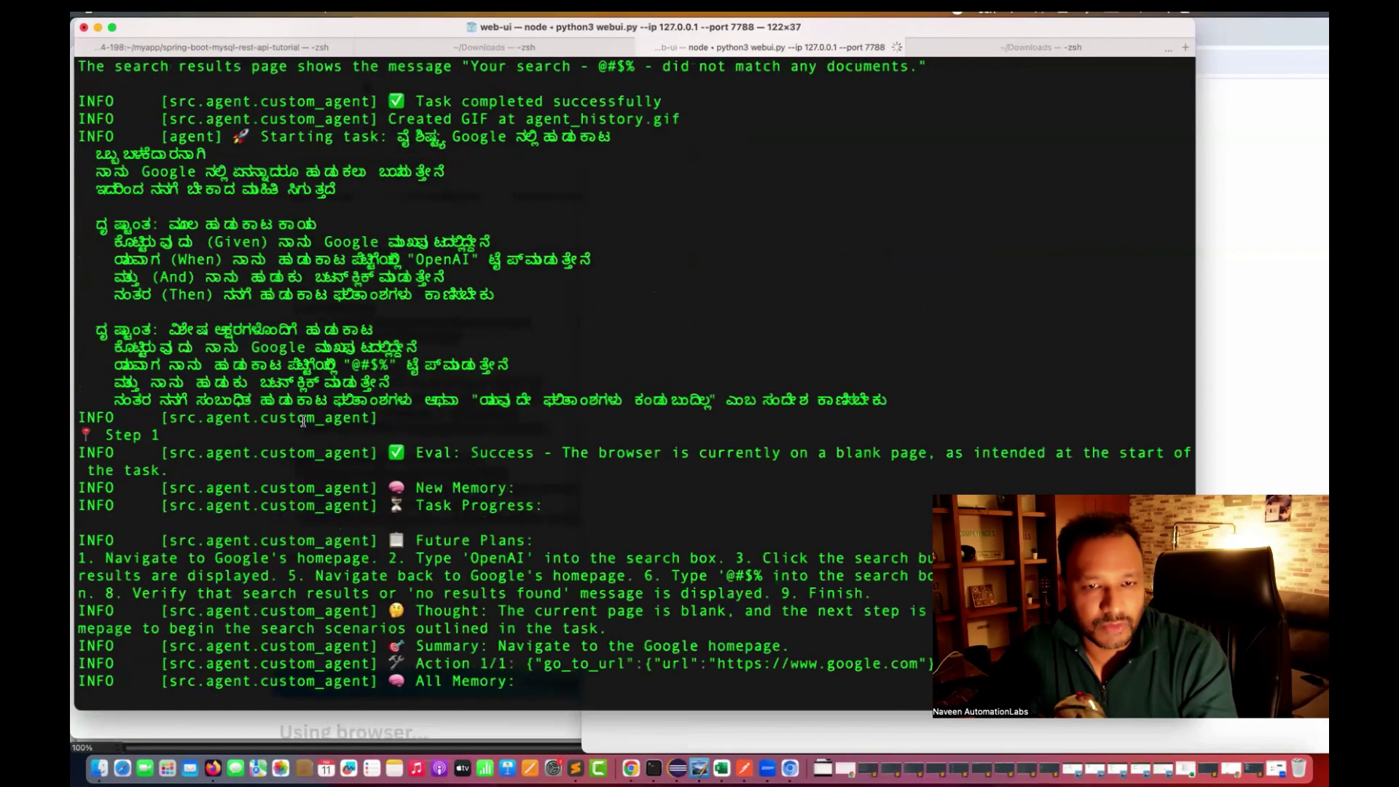
scroll(137, 334, "up", 3)
left_click_drag(82, 293, 492, 537)
left_click(1248, 35)
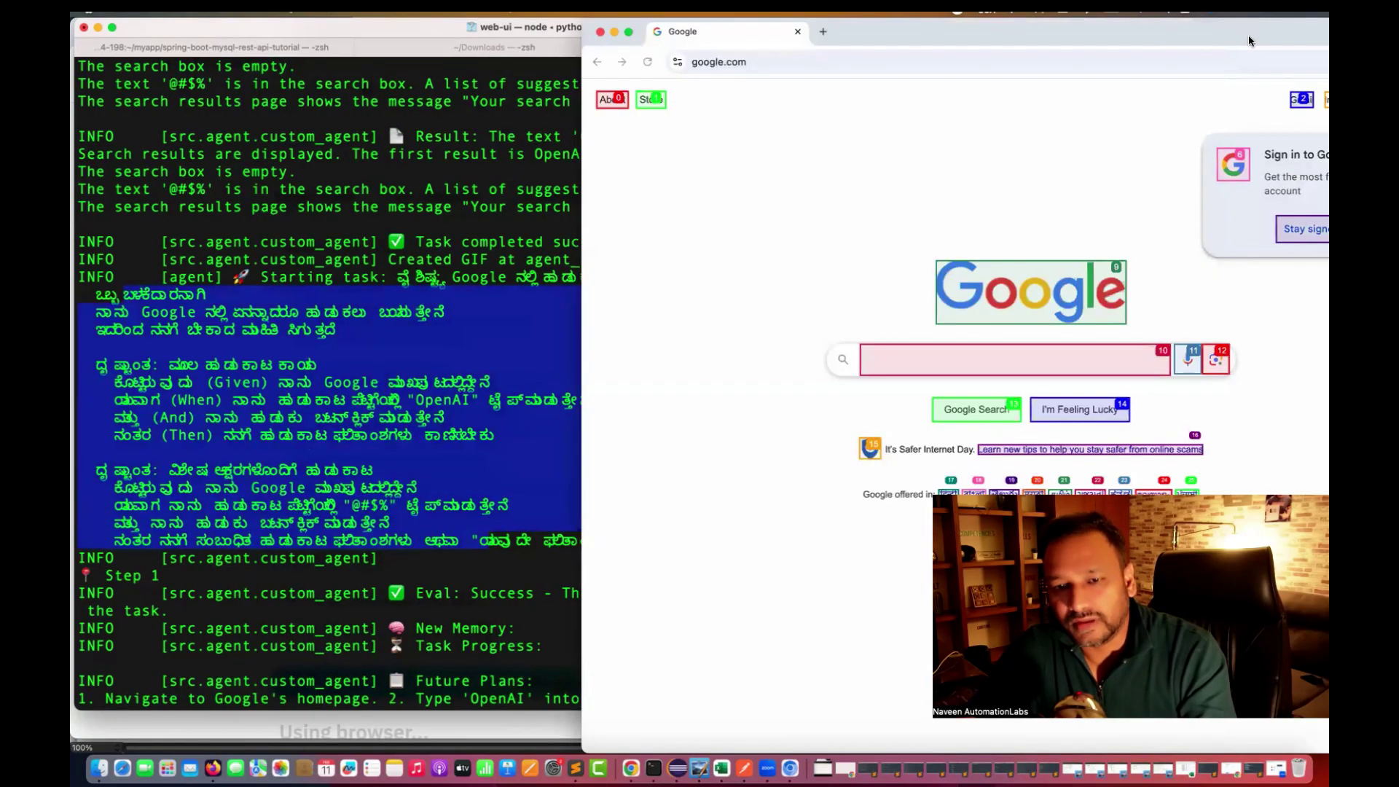
scroll(364, 405, "down", 4)
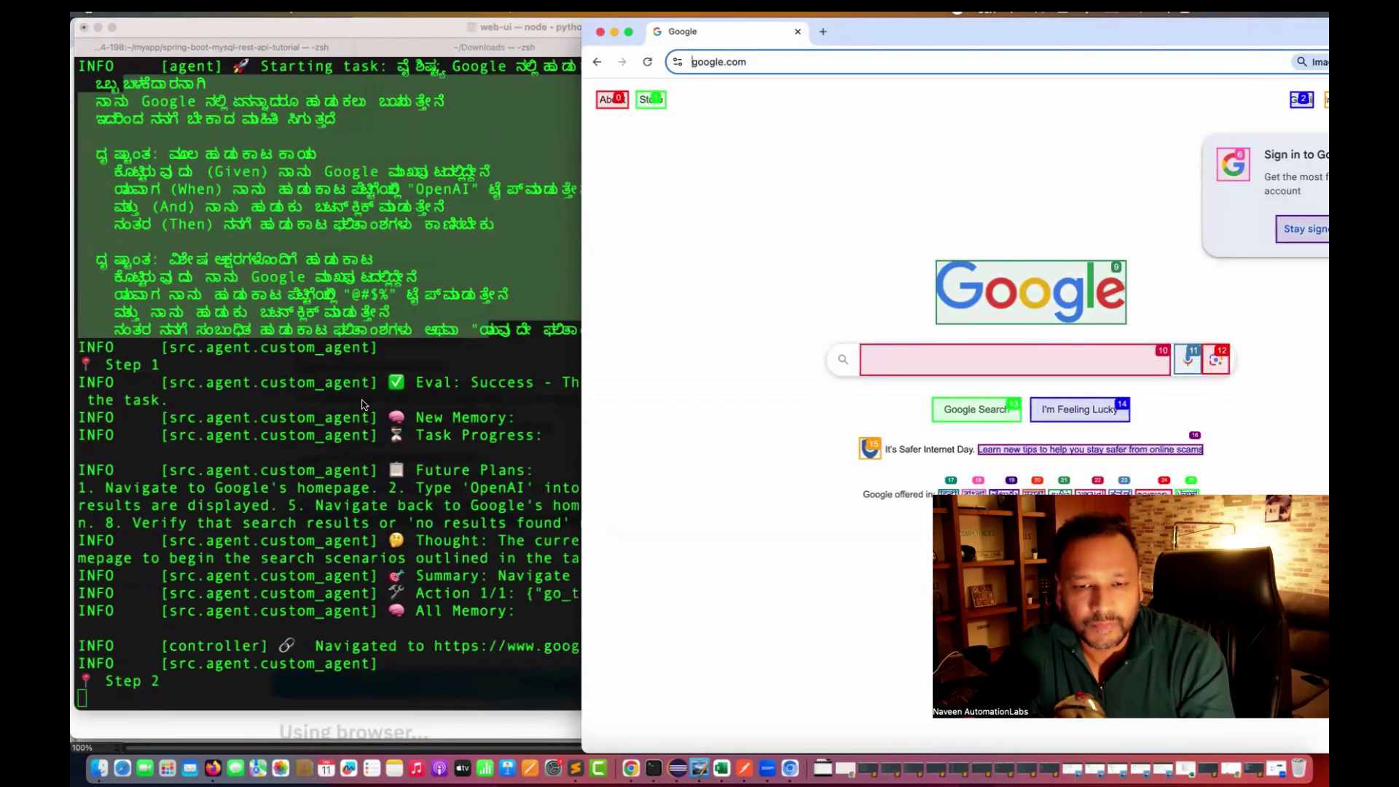
left_click(631, 768)
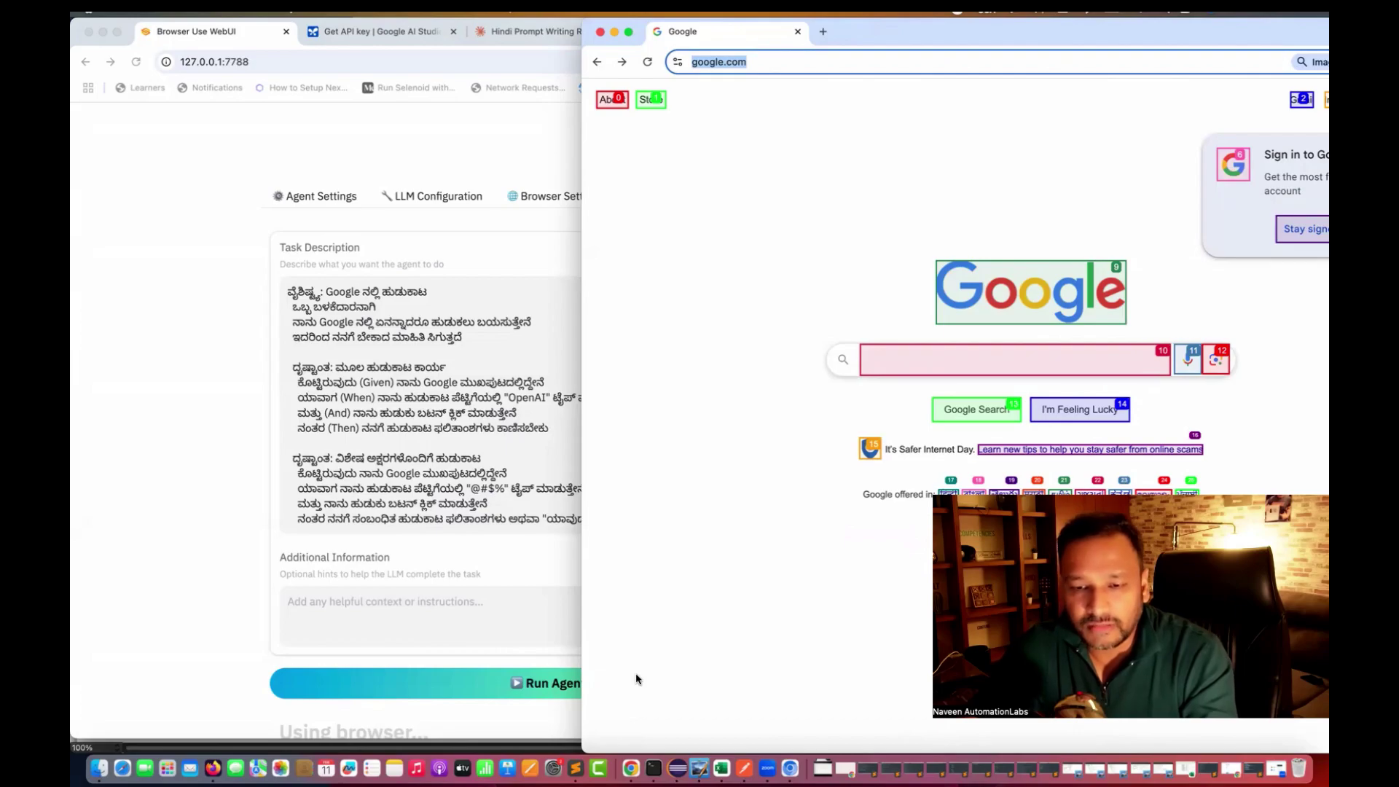
Step: Highlight the 1/5 quota failure count in the log and check the agent's Google window
left_click(653, 769)
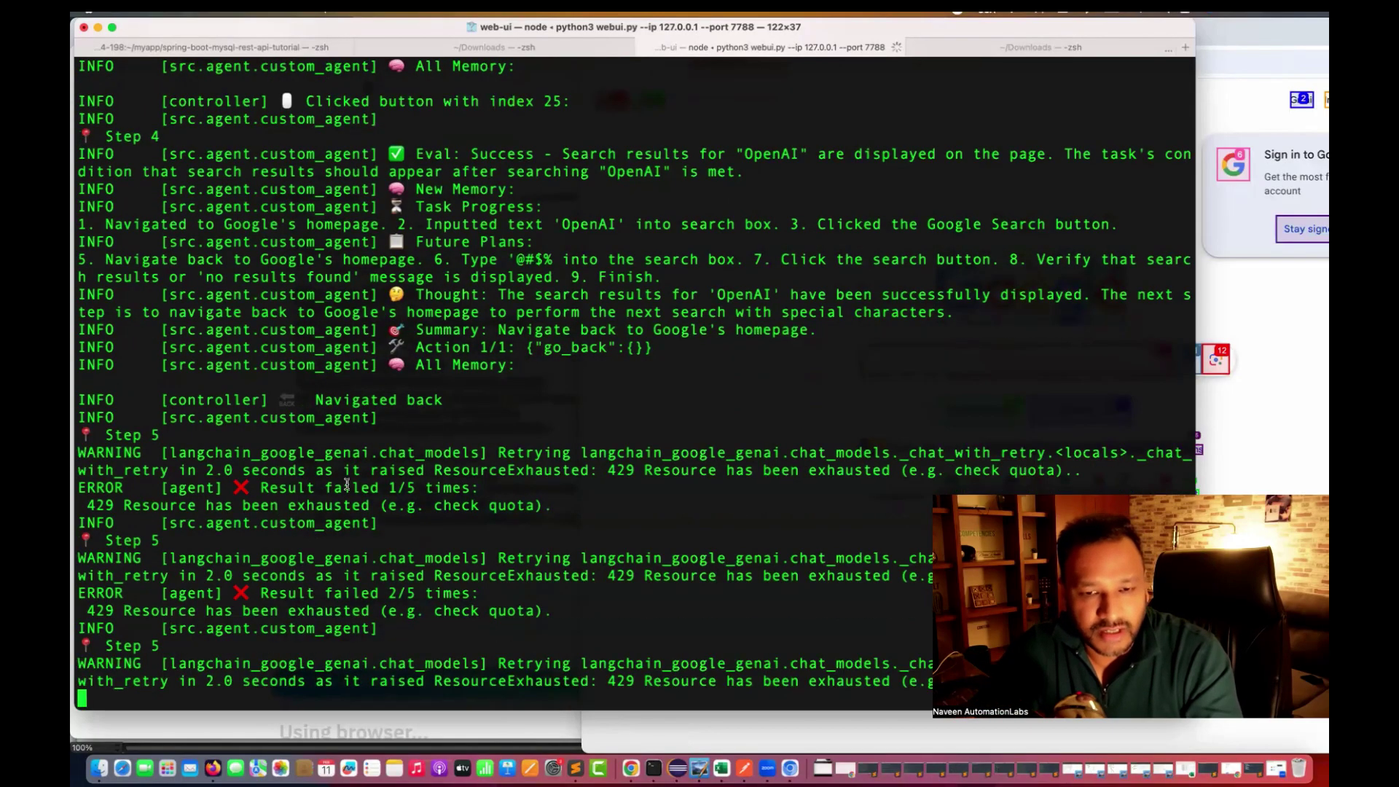
left_click_drag(470, 488, 352, 488)
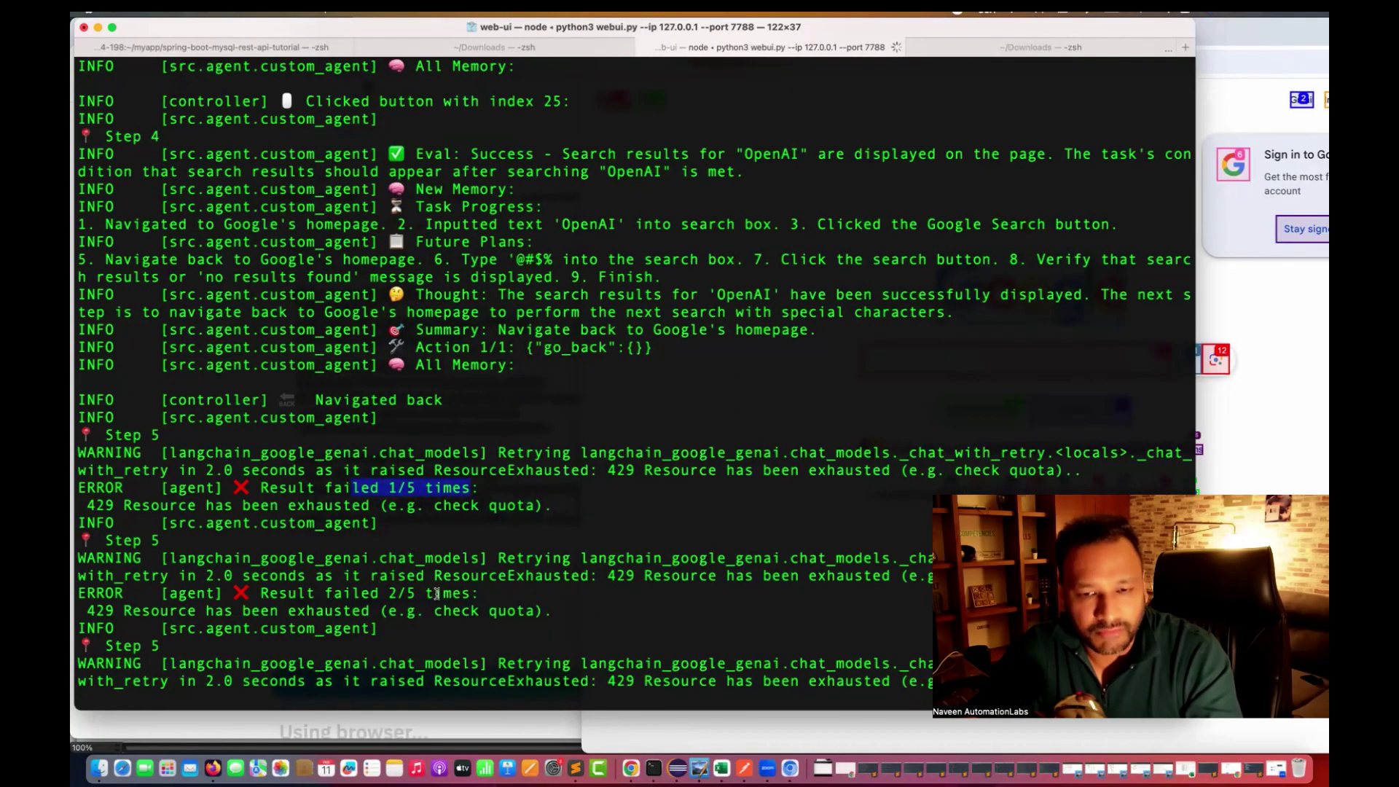
left_click_drag(488, 593, 489, 594)
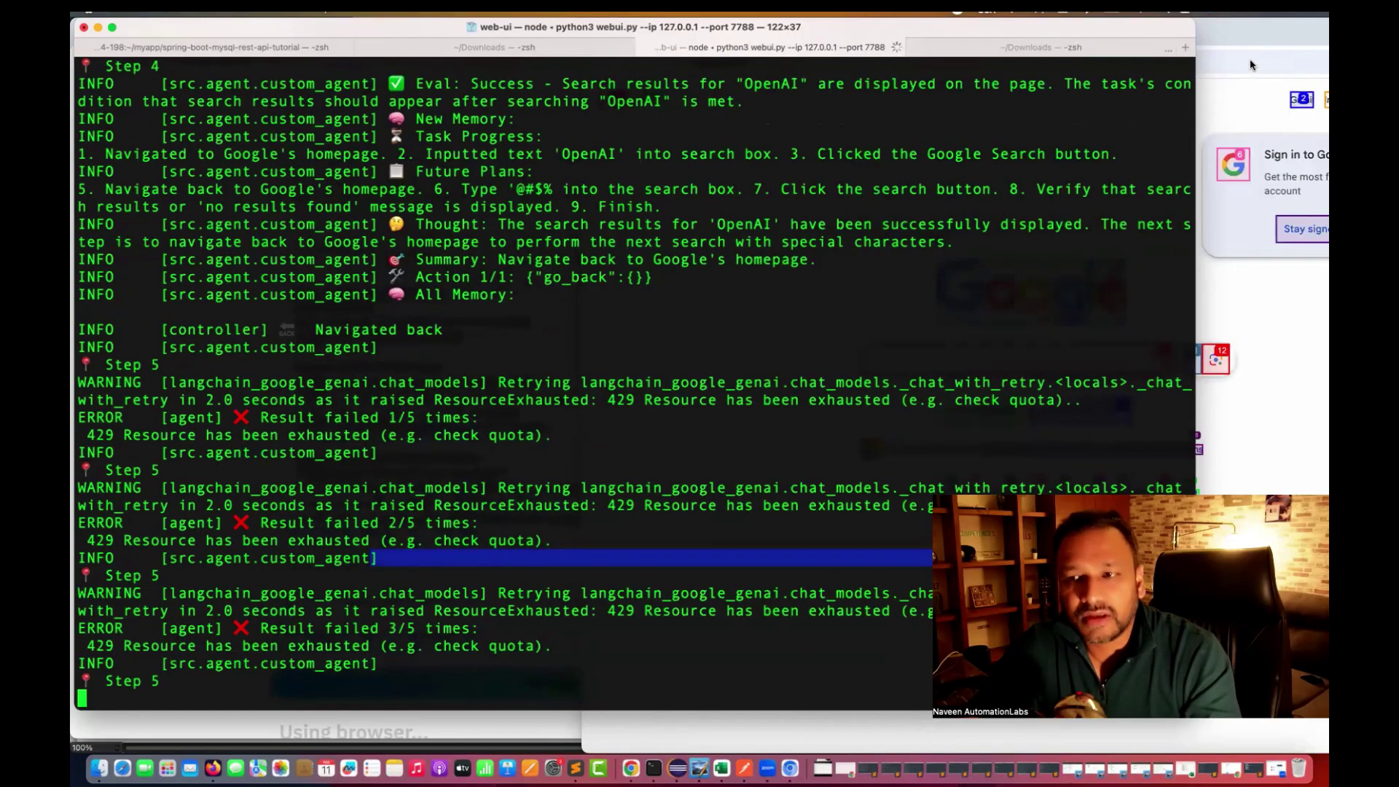
left_click(1242, 38)
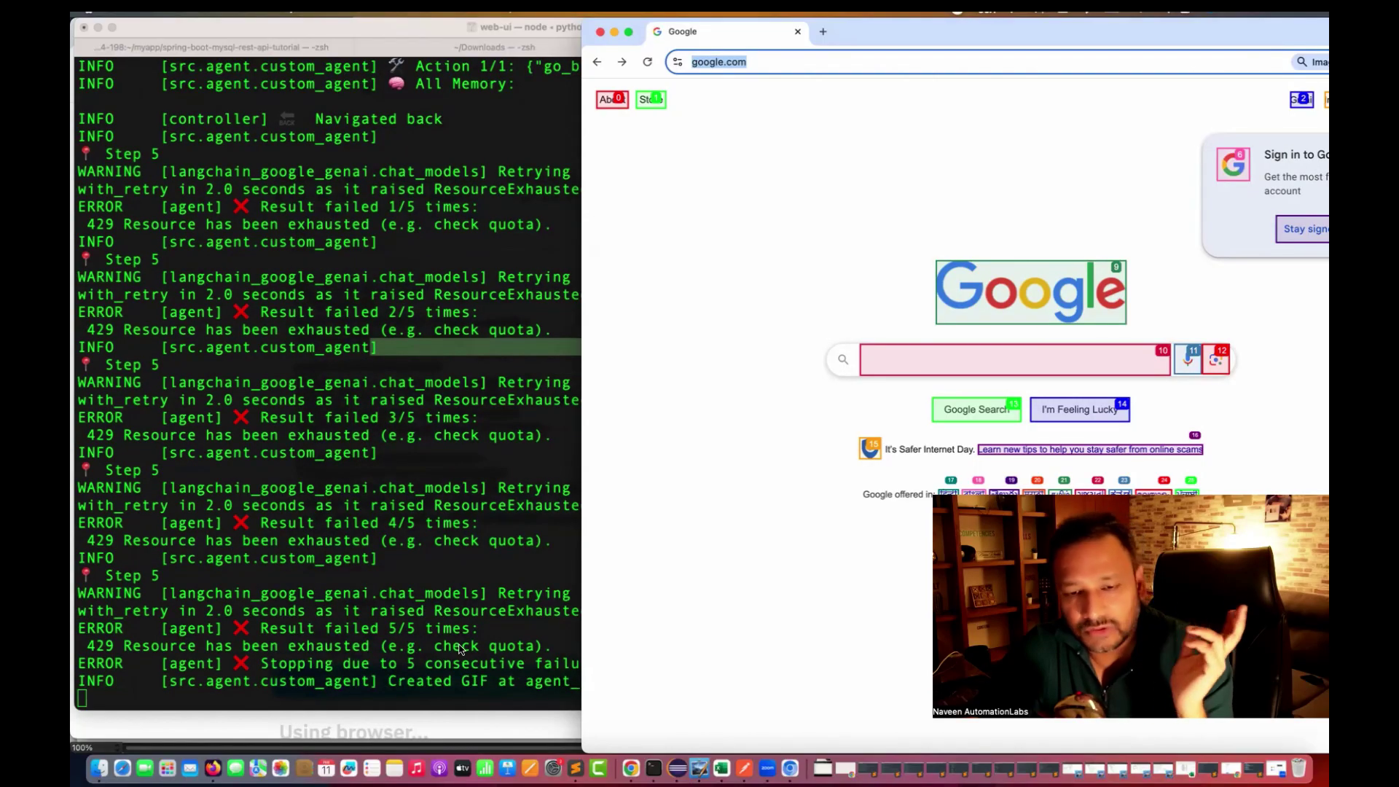
left_click(460, 648)
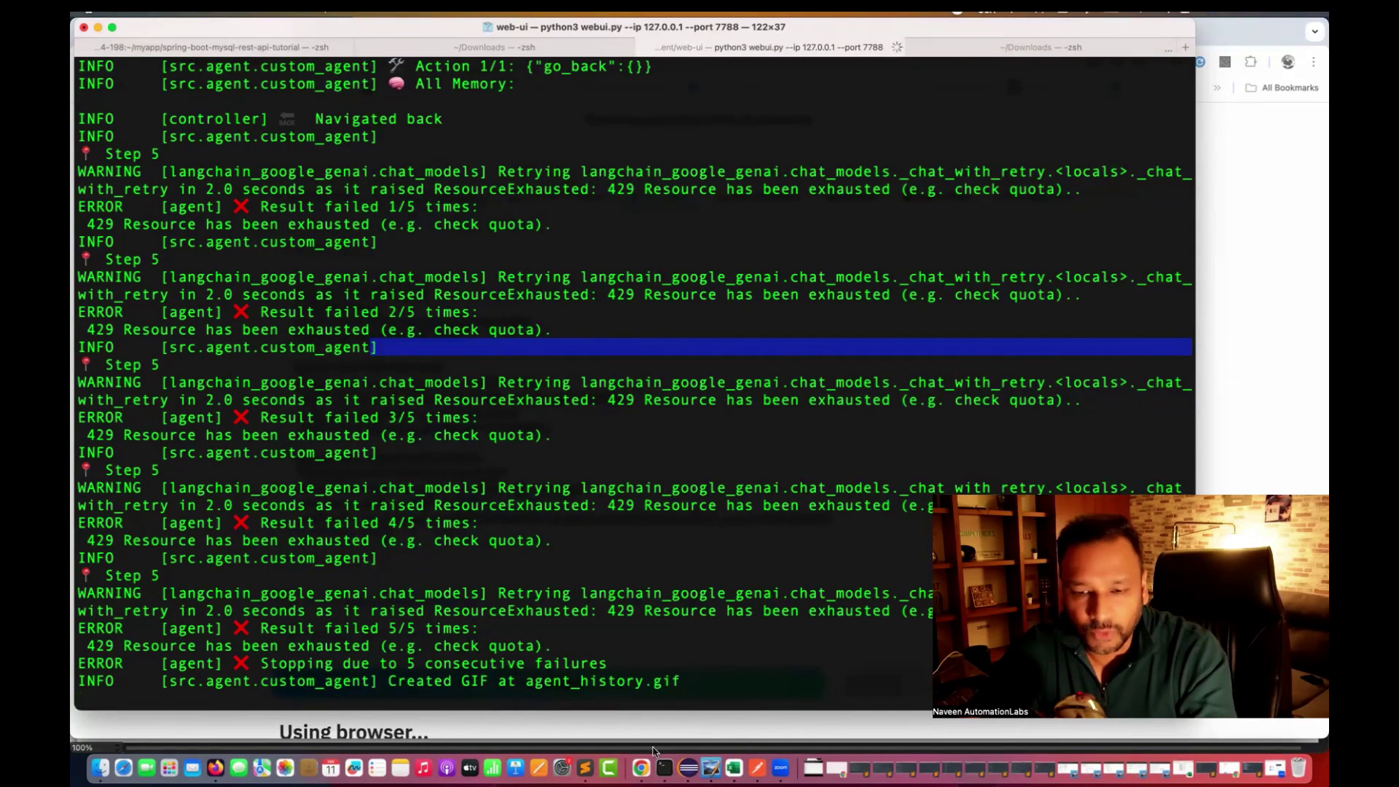
Step: Open the run's Results and select the Errors box of repeated 429 'Resource has been exhausted' messages
left_click(641, 768)
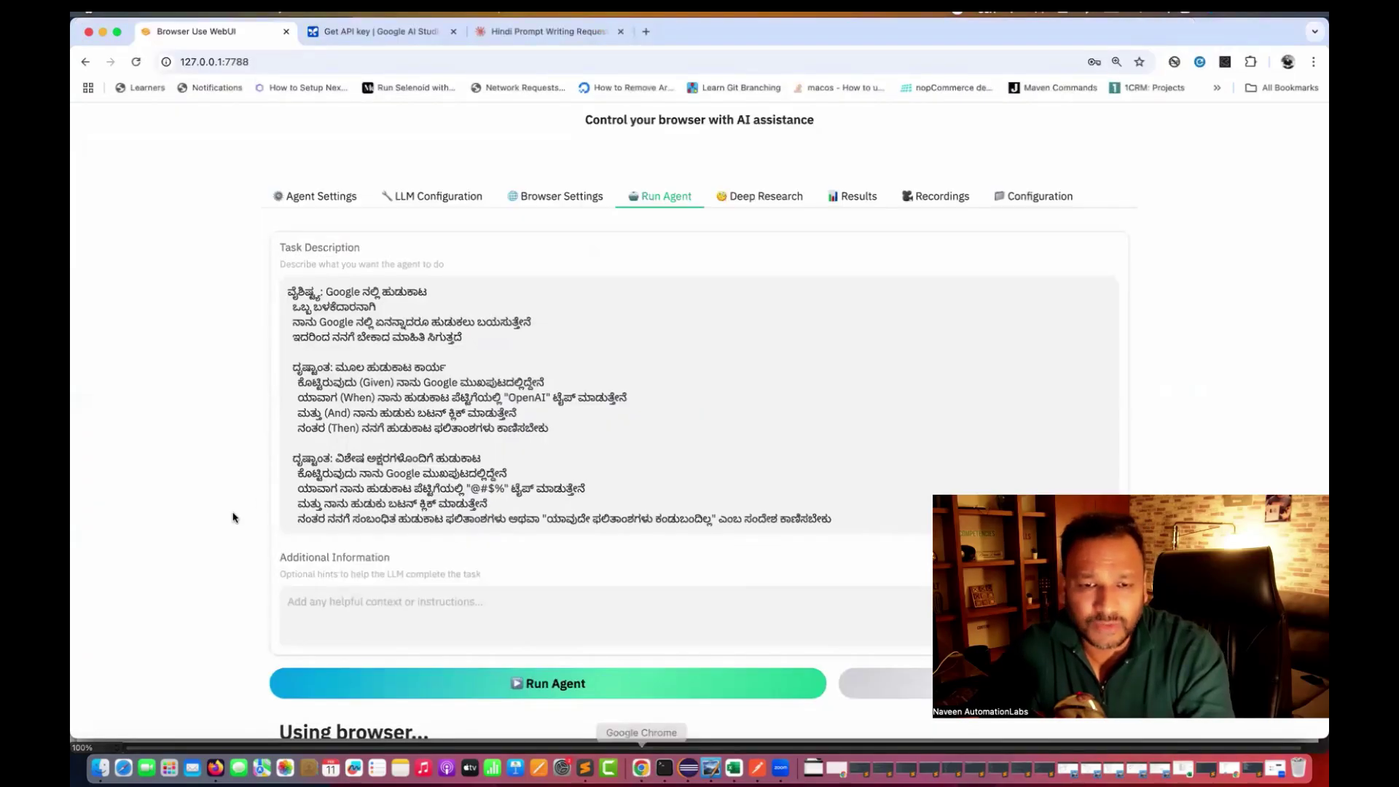
left_click(852, 196)
scroll(131, 437, "down", 5)
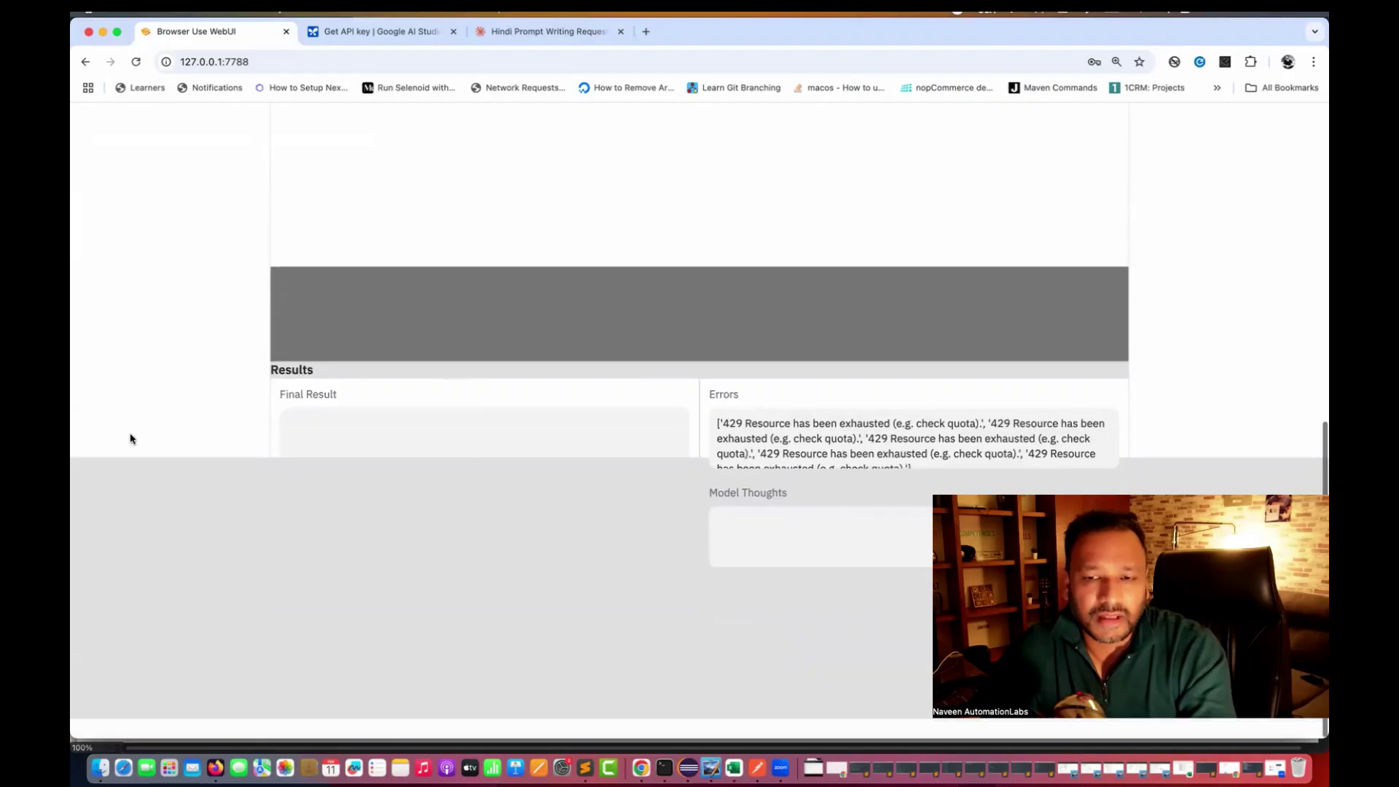
triple_click(813, 459)
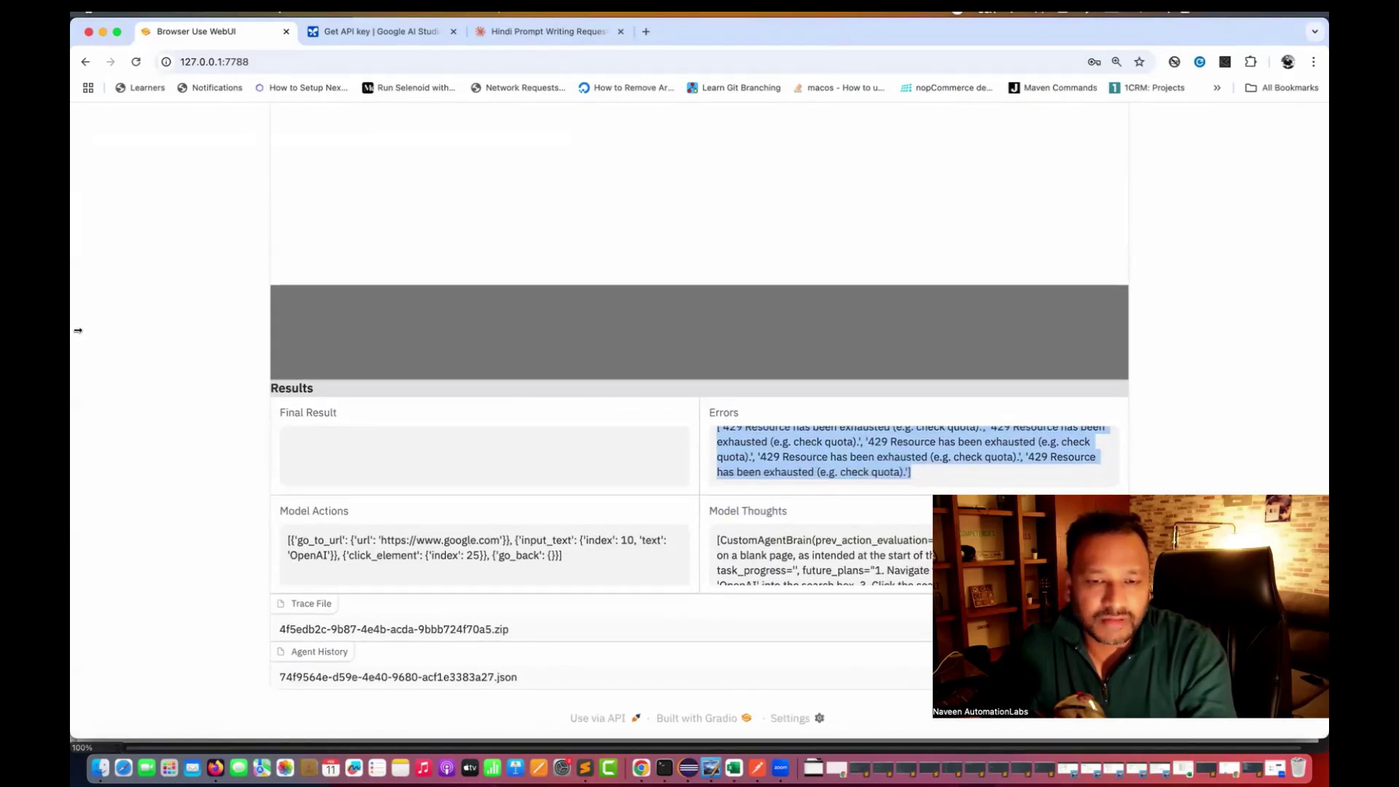
left_click(196, 379)
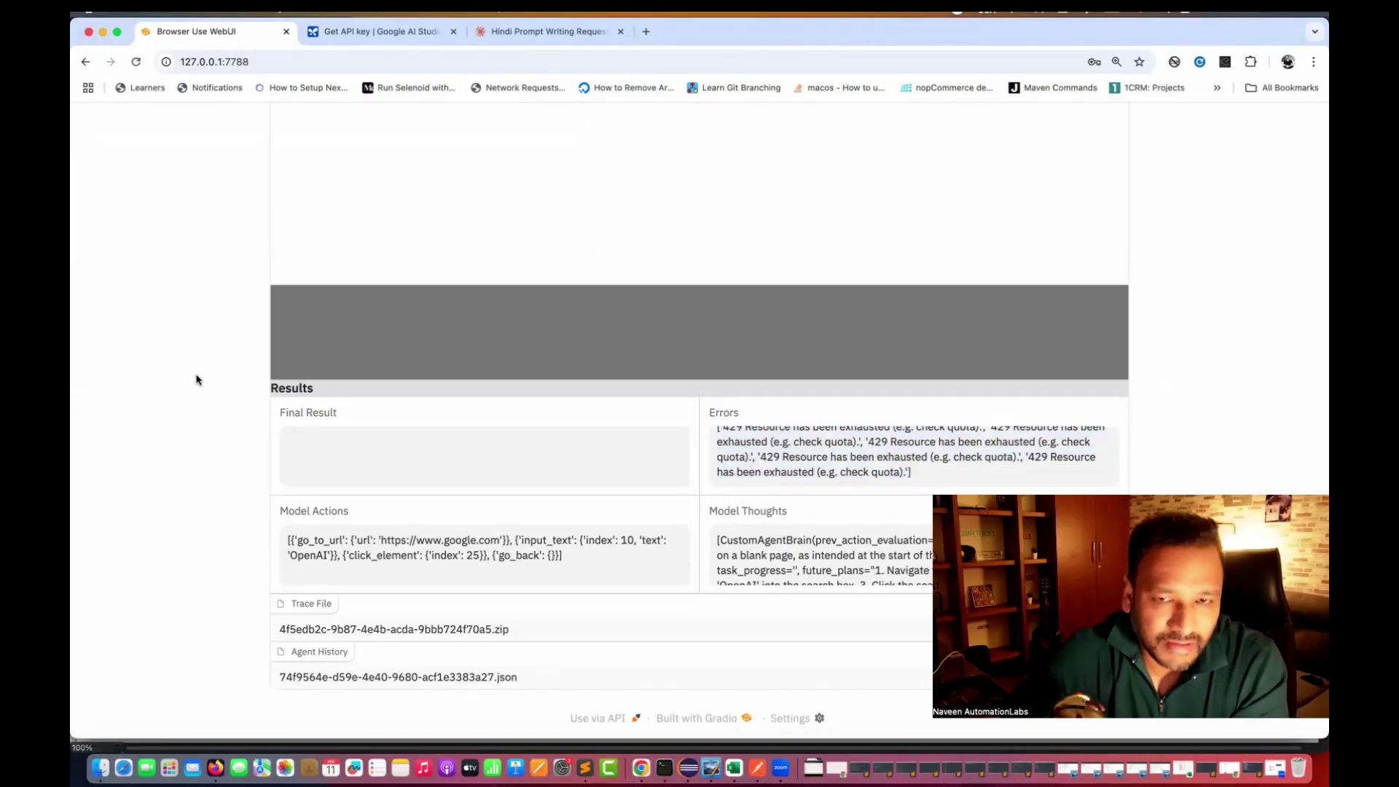
scroll(195, 378, "up", 5)
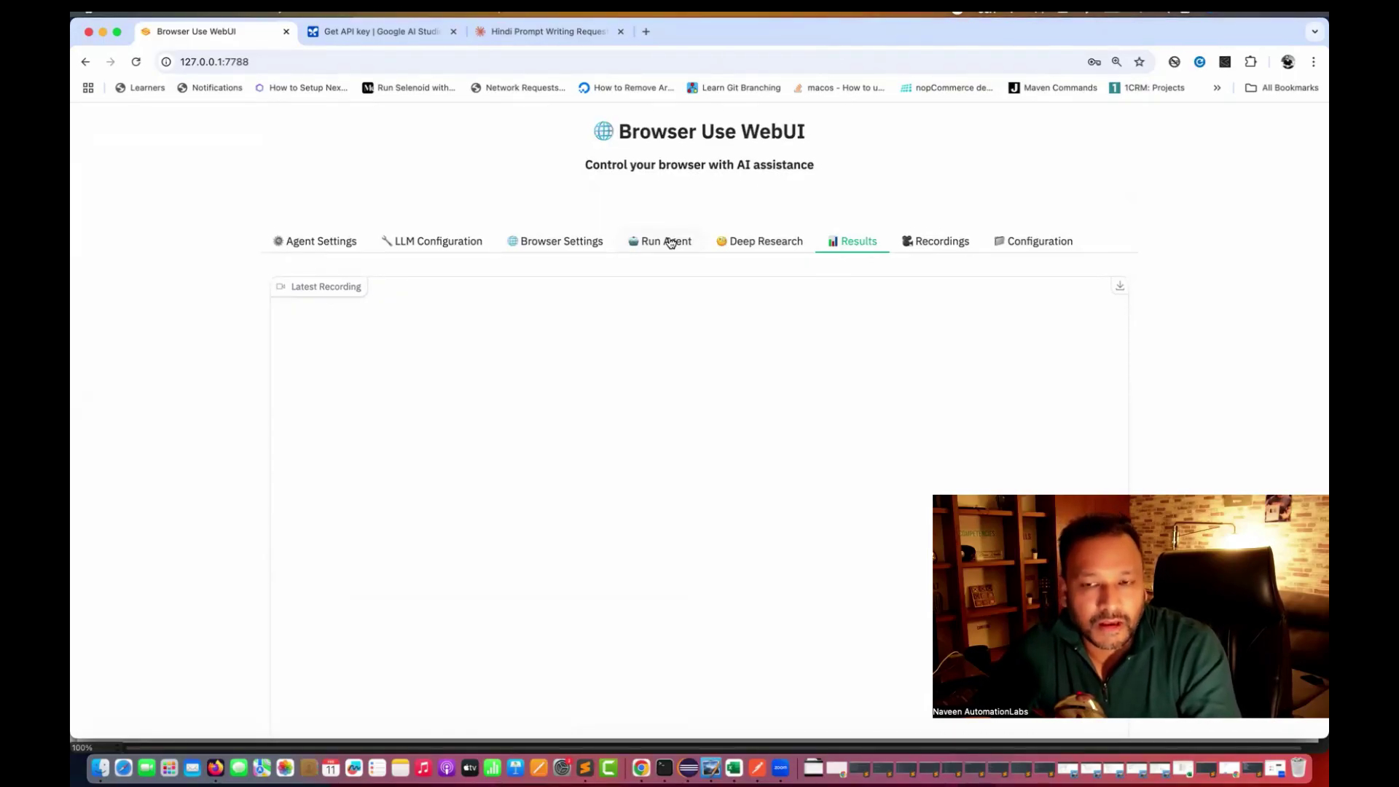
Step: Go back to the Run Agent tab and place the cursor in the Task Description
left_click(669, 241)
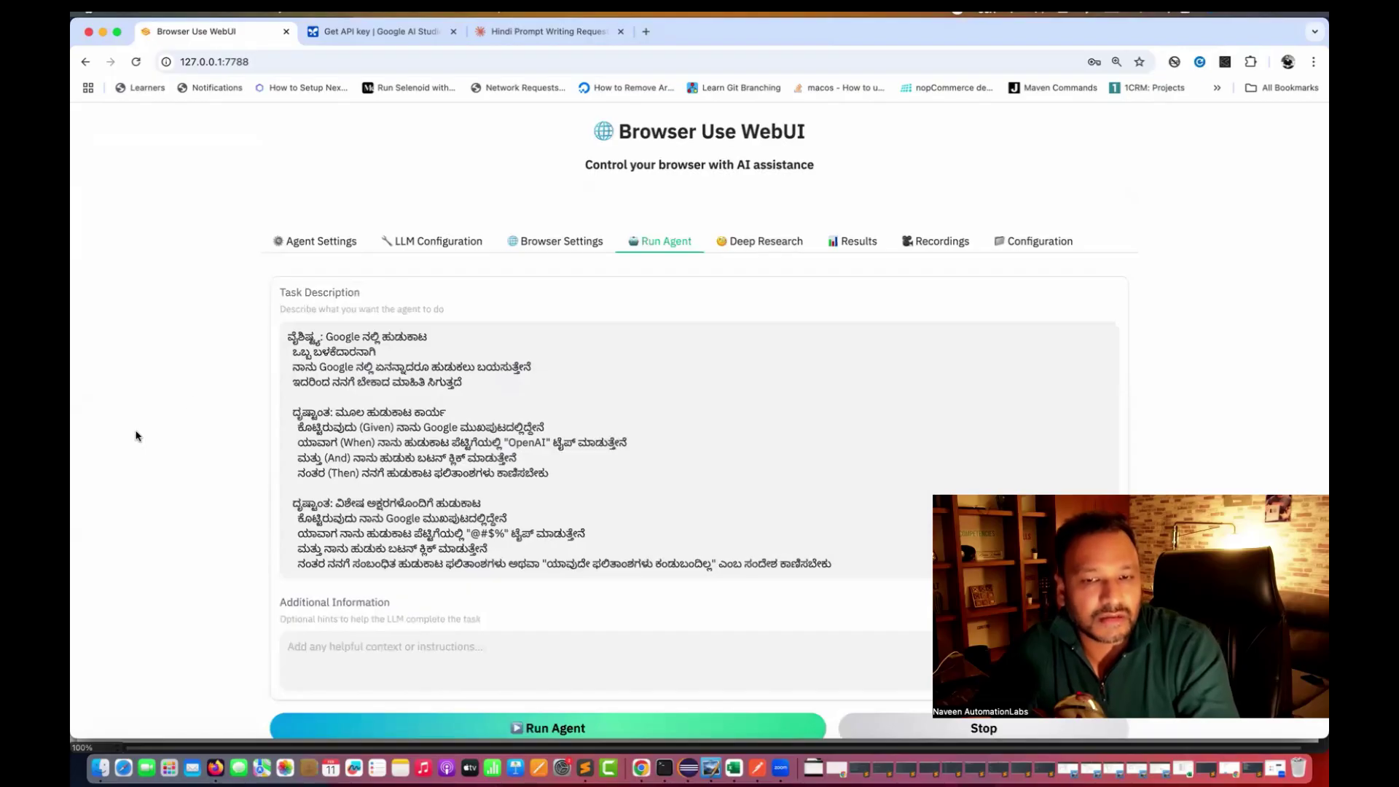
left_click(686, 448)
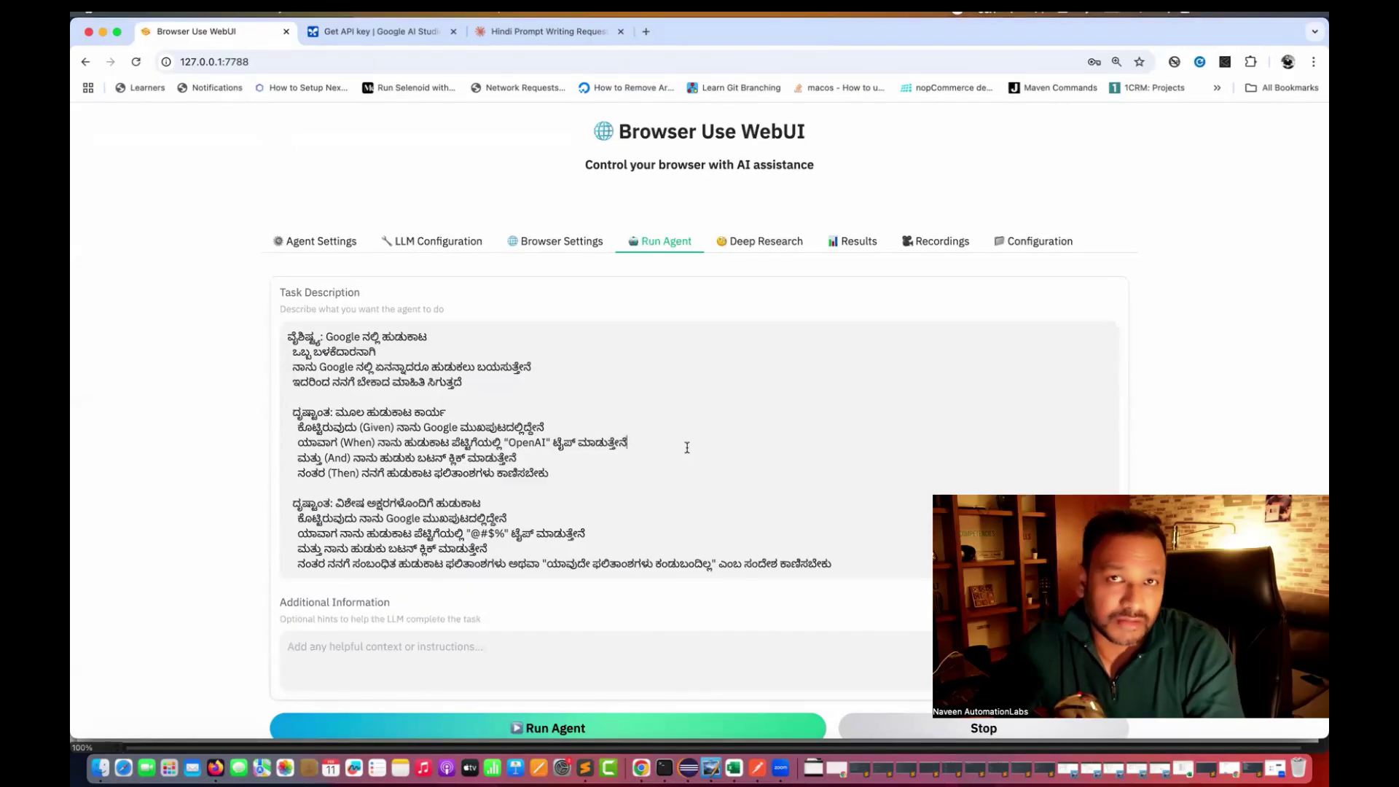